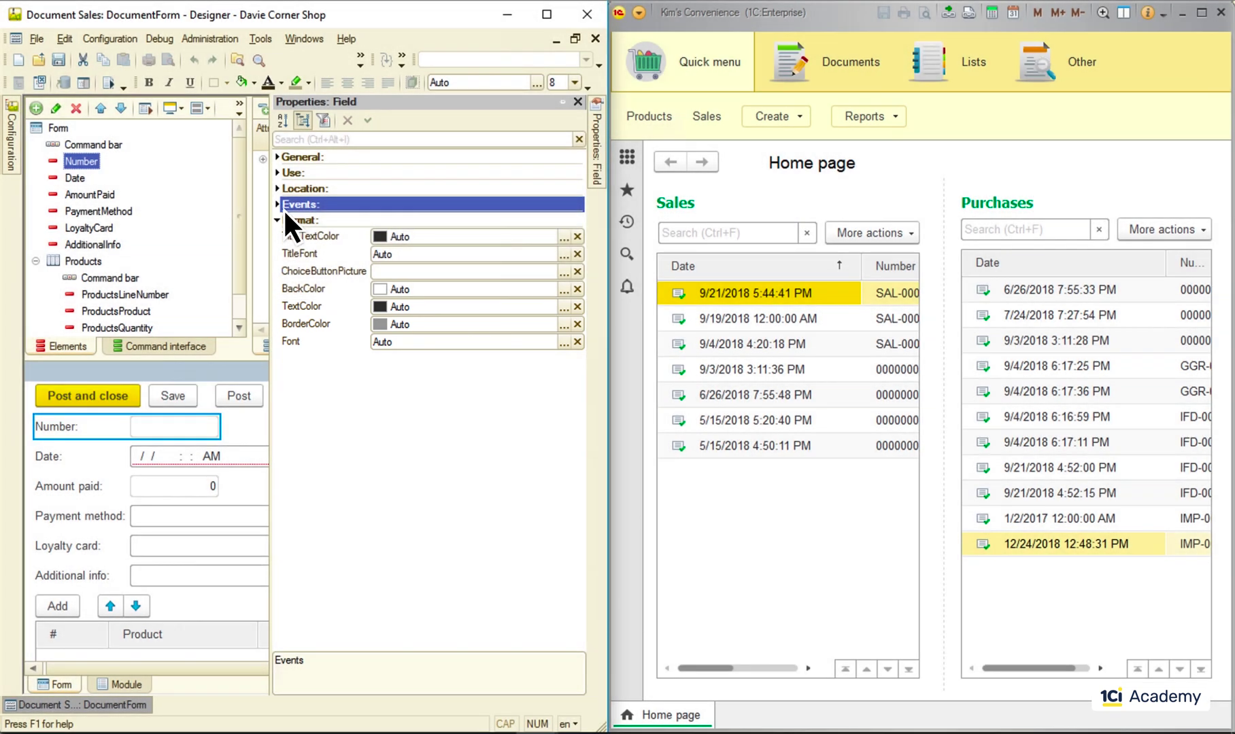
Set the Number field's text color to Editing selection background and open the 9/21/2018 5:44:41 PM sale in the refreshed 1C:Enterprise application.
{"action": "left_click", "coordinate": [564, 306]}
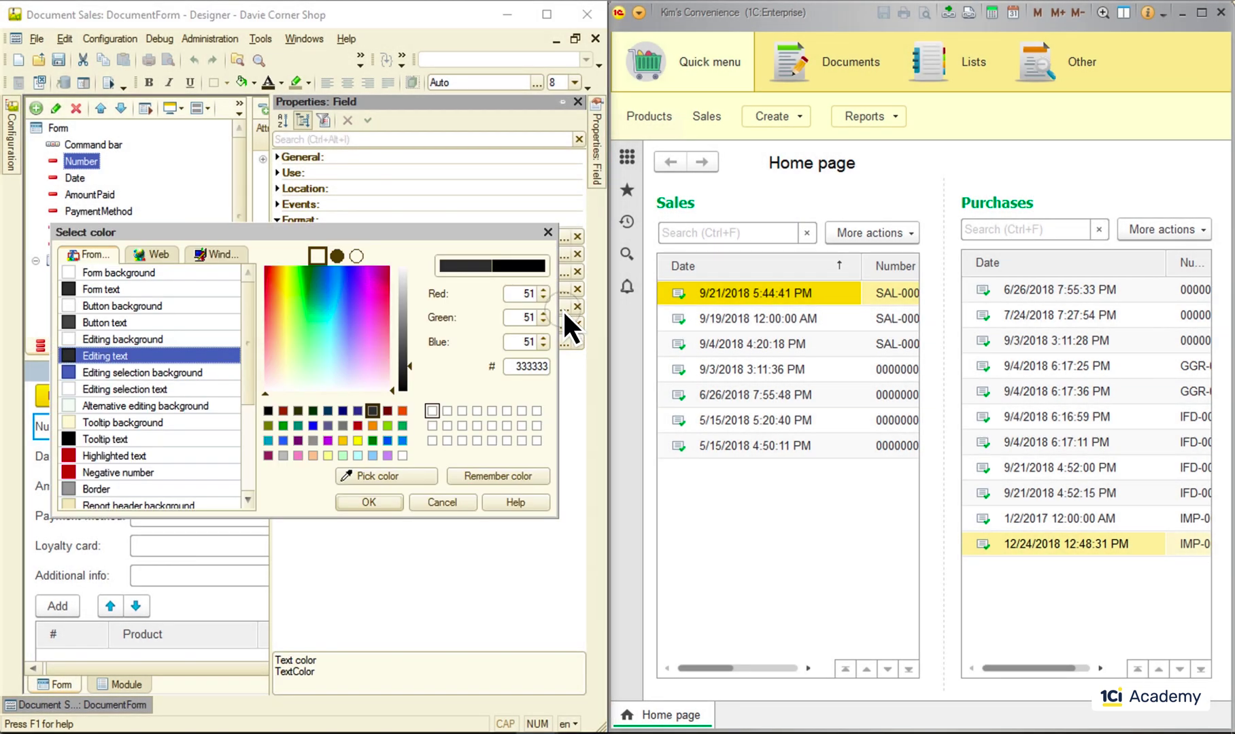
{"action": "left_click", "coordinate": [132, 374]}
{"action": "left_click", "coordinate": [368, 503]}
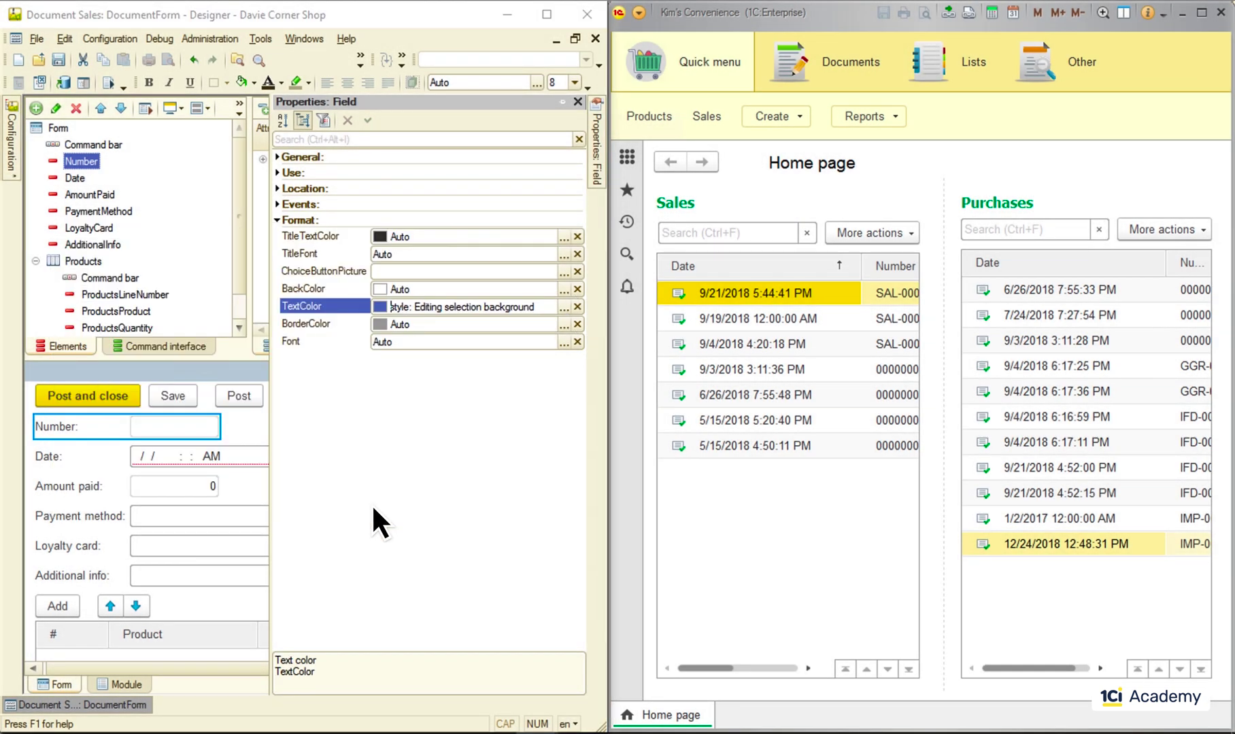
{"action": "left_click", "coordinate": [106, 85]}
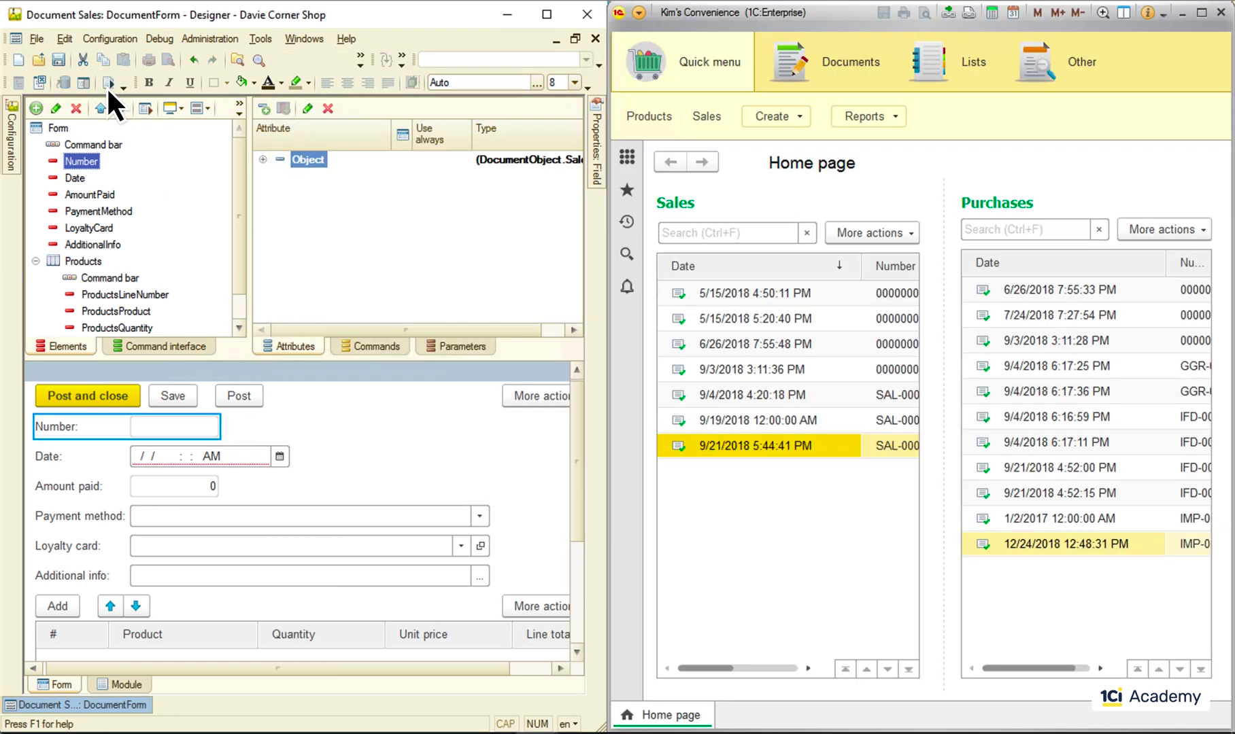
{"action": "double_click", "coordinate": [779, 447]}
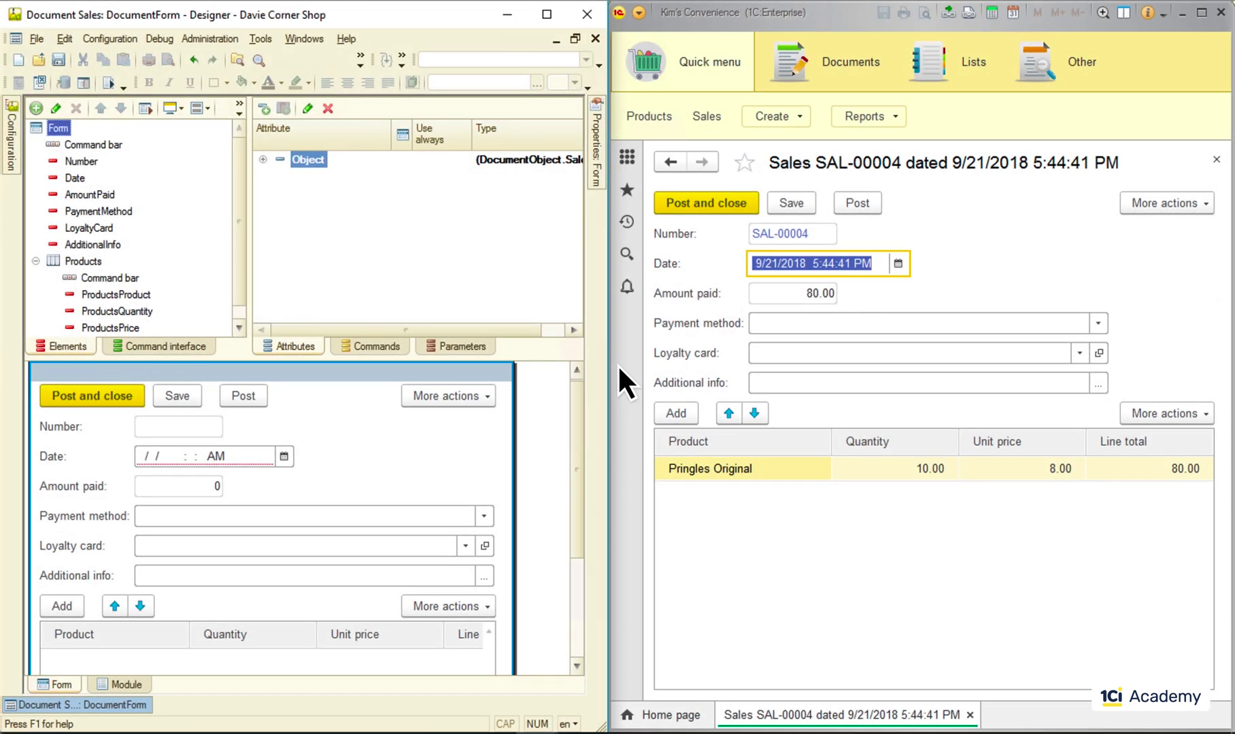
Add a conditional appearance rule to the sales document form with the text color set to Highlighted text.
{"action": "double_click", "coordinate": [55, 128]}
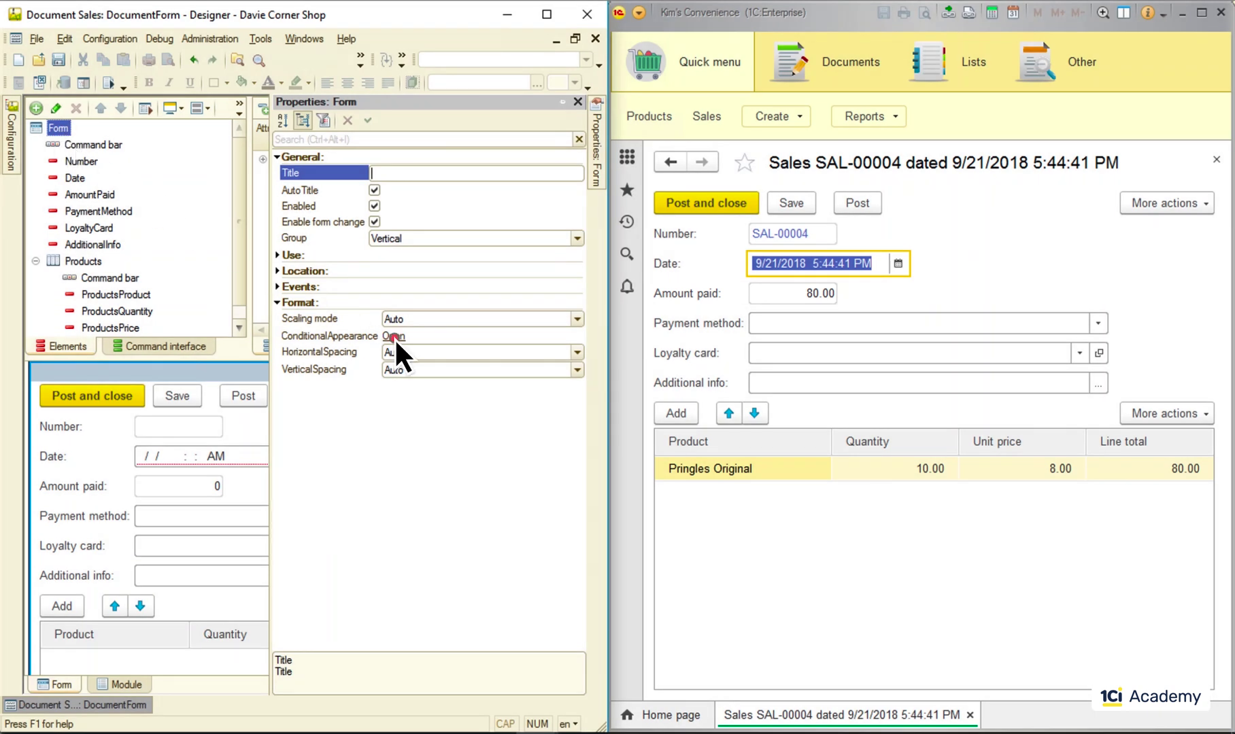
{"action": "left_click", "coordinate": [393, 337]}
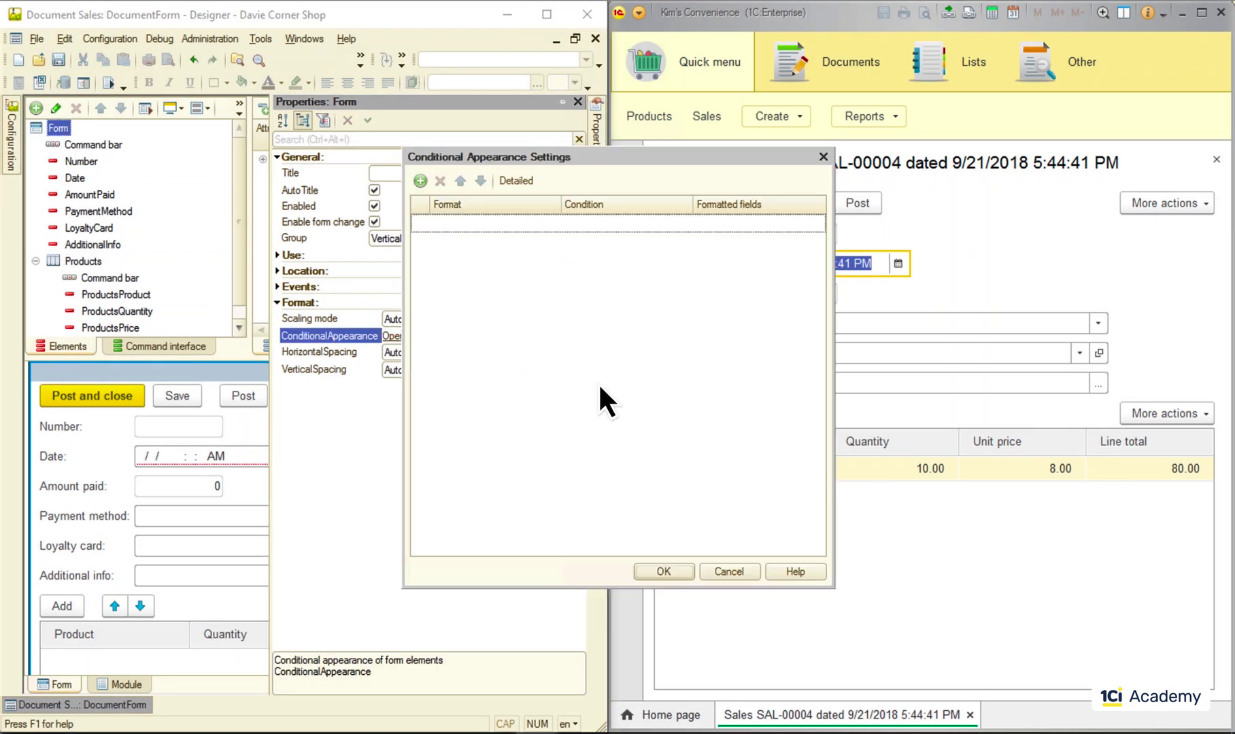
{"action": "left_click", "coordinate": [420, 180]}
{"action": "left_click", "coordinate": [540, 225]}
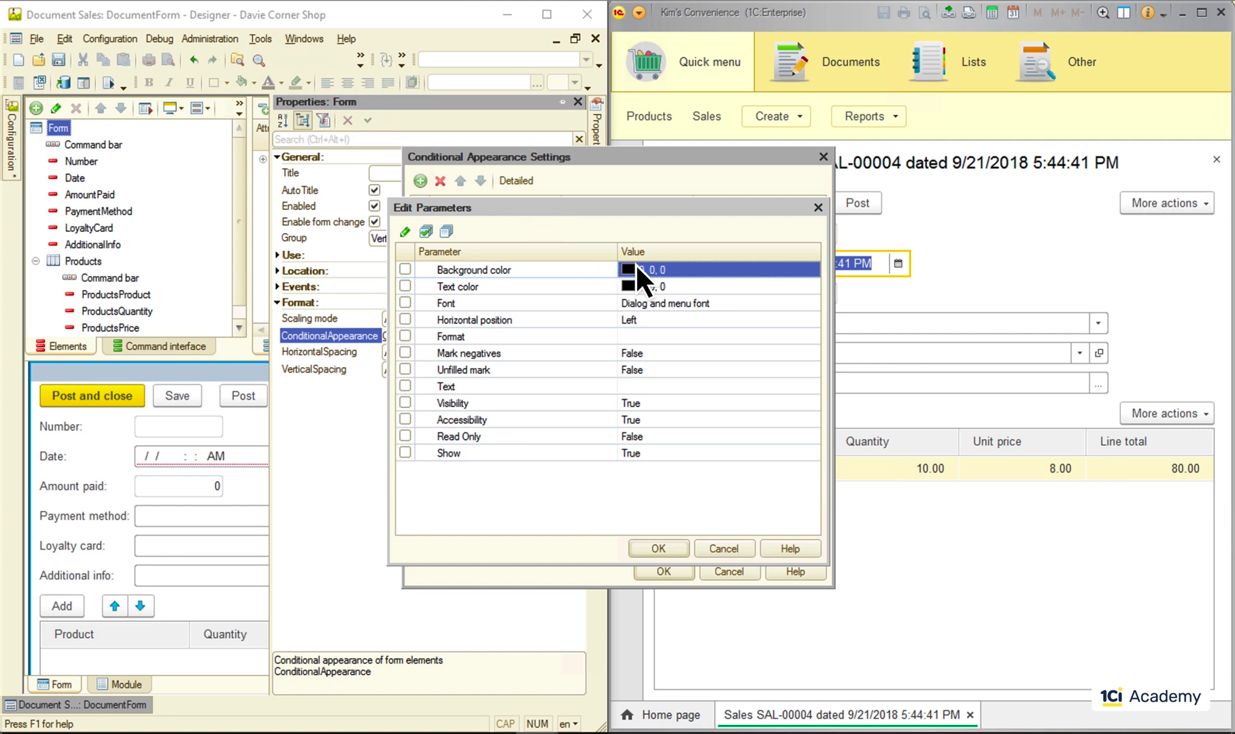
{"action": "left_click", "coordinate": [690, 285]}
{"action": "left_click", "coordinate": [690, 286]}
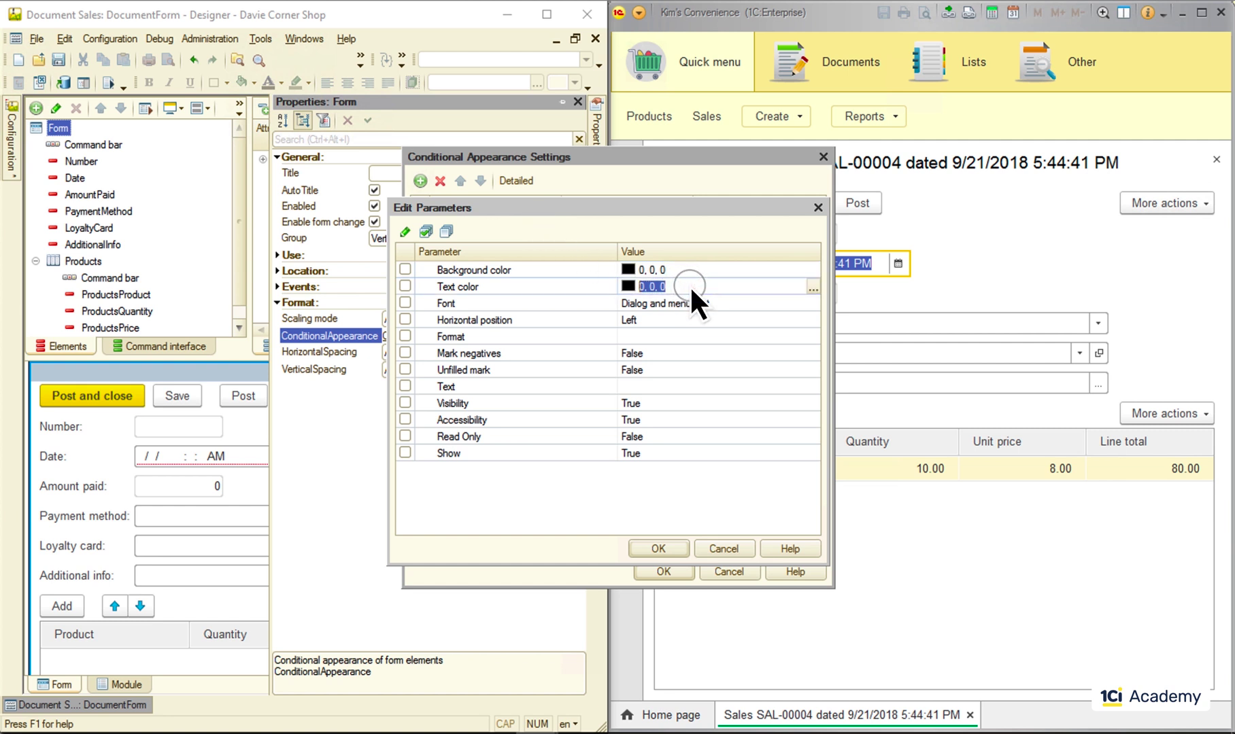
{"action": "left_click", "coordinate": [814, 288]}
{"action": "left_click", "coordinate": [439, 467]}
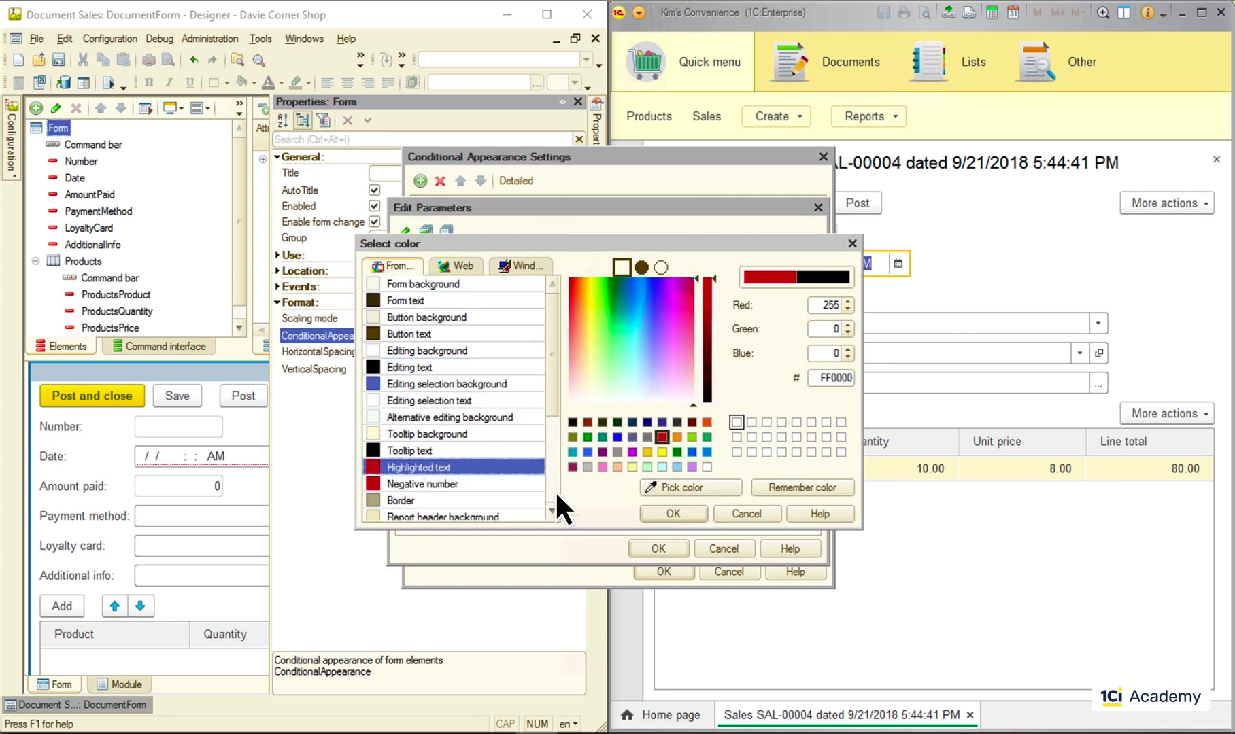
{"action": "left_click", "coordinate": [679, 514]}
{"action": "left_click", "coordinate": [658, 549]}
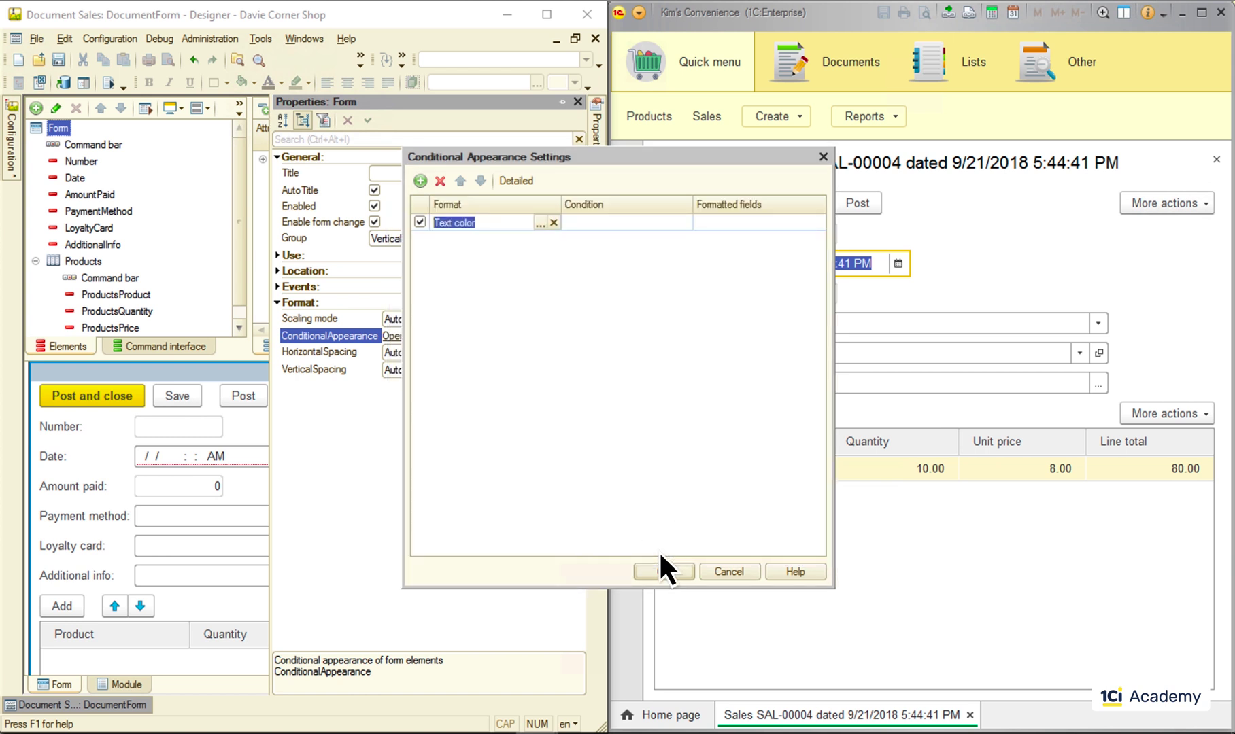
Give the rule a filter condition on Object.AmountPaid with comparison type Greater than and a numeric right value.
{"action": "left_click", "coordinate": [639, 223]}
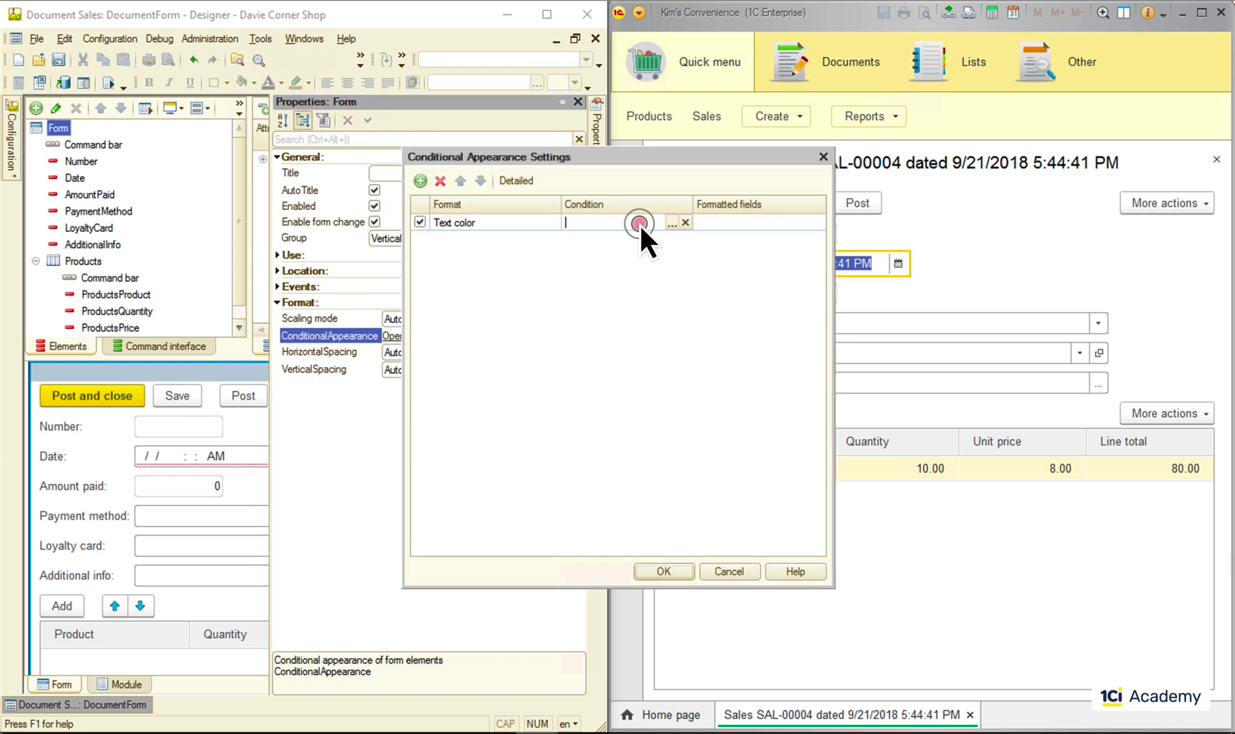
{"action": "left_click", "coordinate": [673, 223]}
{"action": "left_click", "coordinate": [430, 180]}
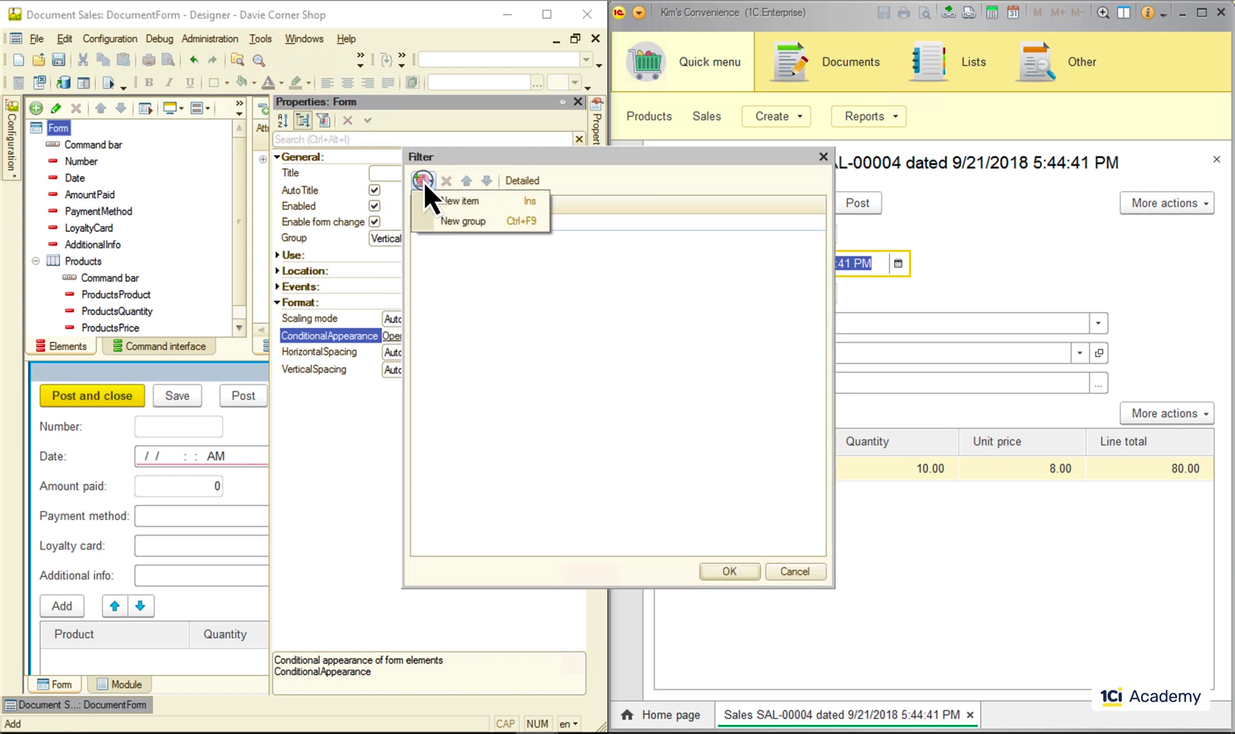
{"action": "left_click", "coordinate": [457, 204]}
{"action": "left_click", "coordinate": [550, 239]}
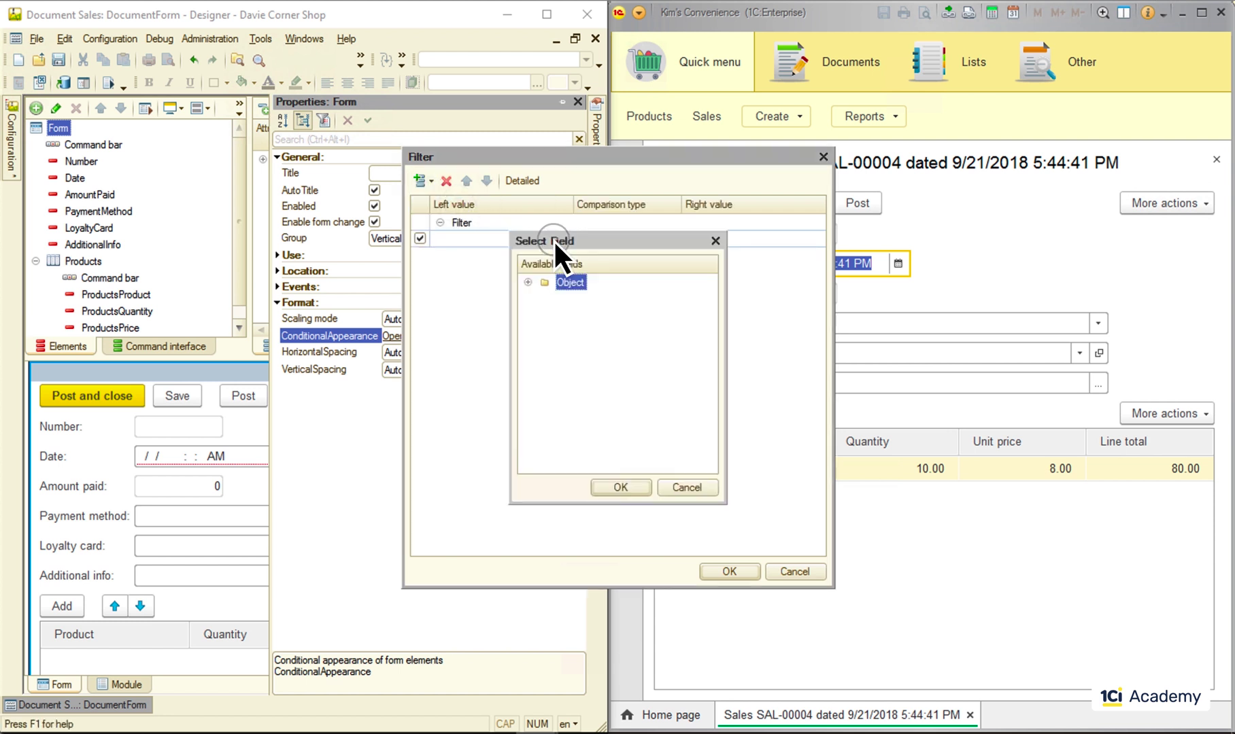
{"action": "left_click", "coordinate": [528, 282]}
{"action": "double_click", "coordinate": [600, 432]}
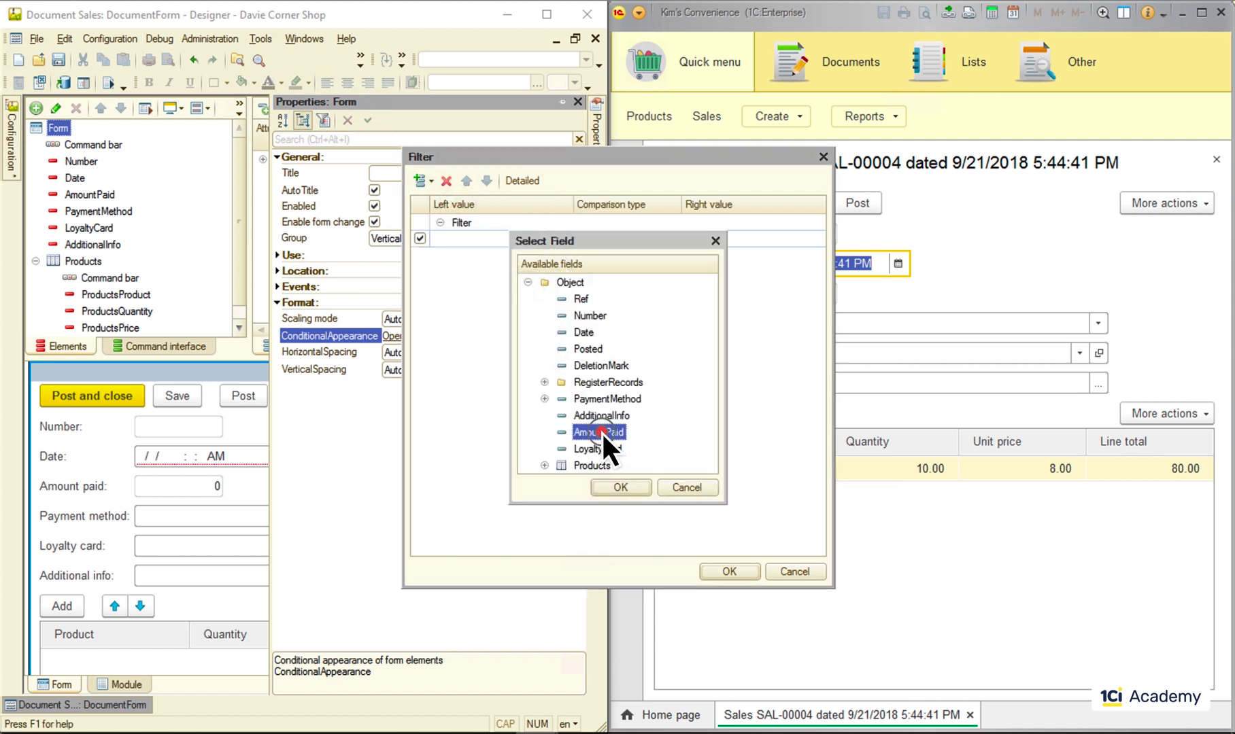
{"action": "left_click", "coordinate": [654, 239]}
{"action": "left_click", "coordinate": [673, 239]}
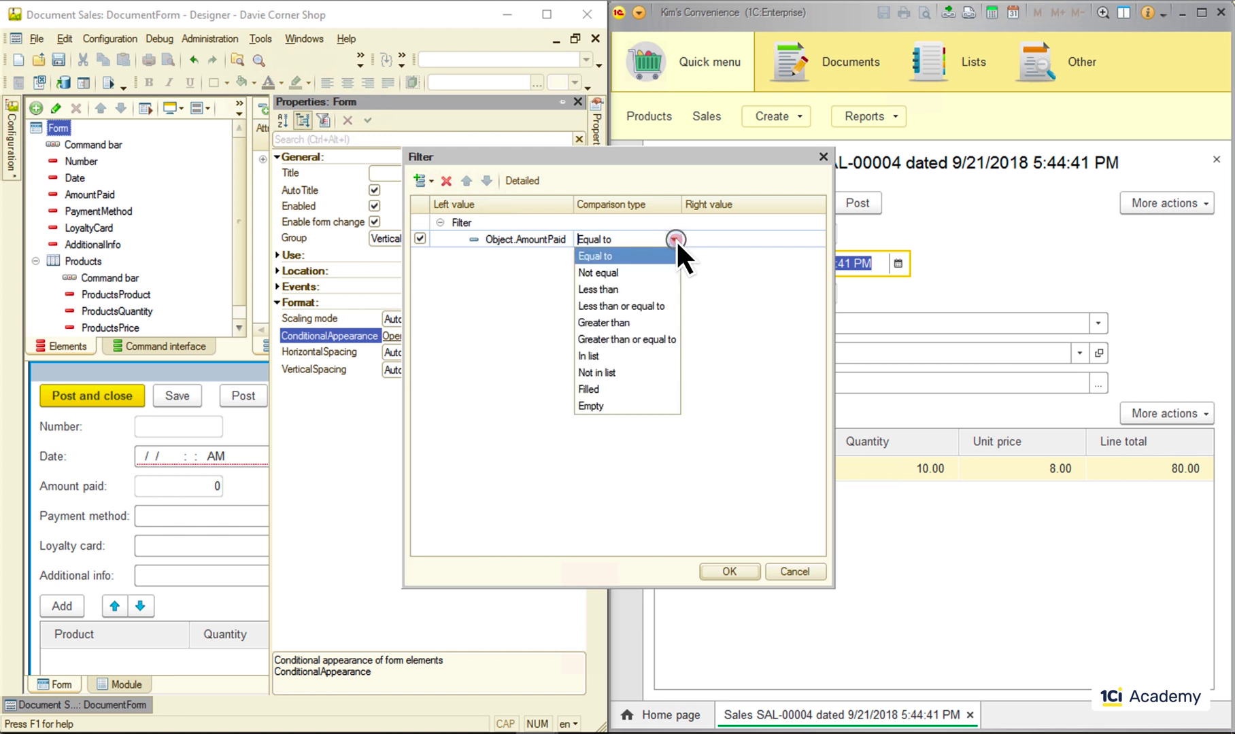
{"action": "left_click", "coordinate": [637, 327]}
{"action": "left_click", "coordinate": [753, 240]}
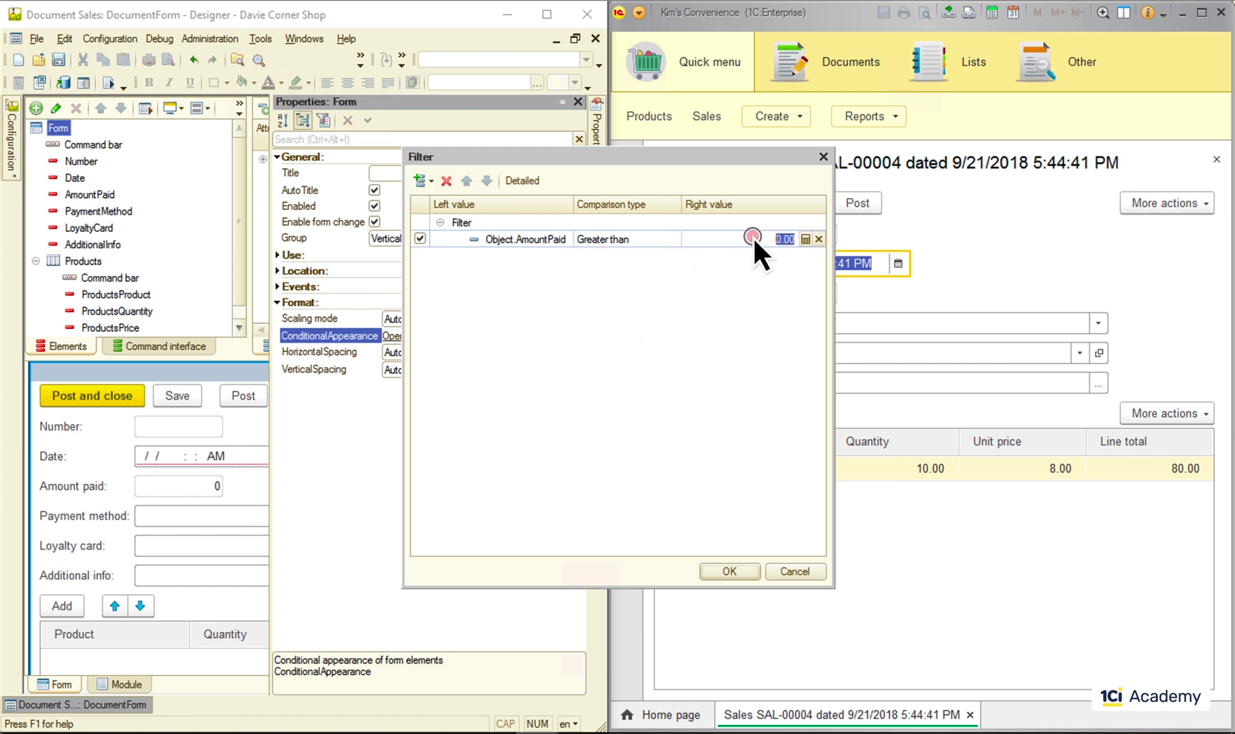
{"action": "type", "text": "10"}
{"action": "left_click", "coordinate": [726, 571]}
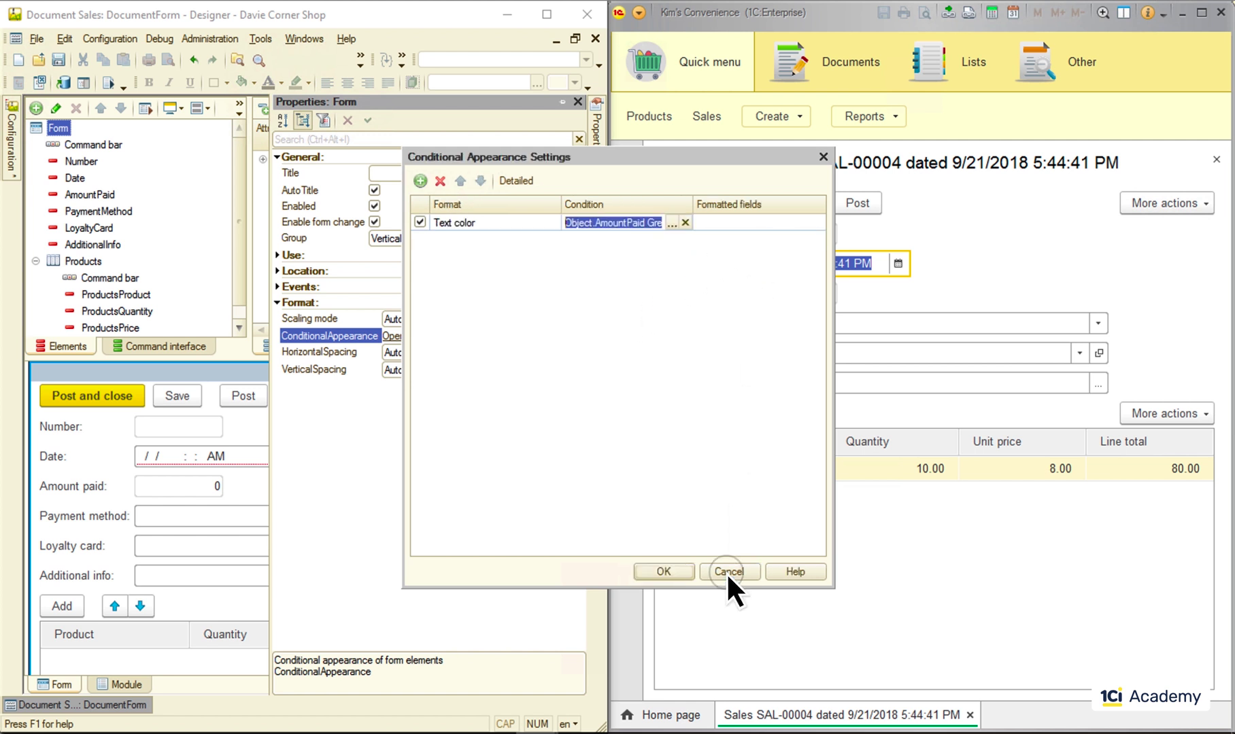
Set AmountPaid as the rule's formatted field and save the conditional appearance settings.
{"action": "left_click", "coordinate": [780, 224]}
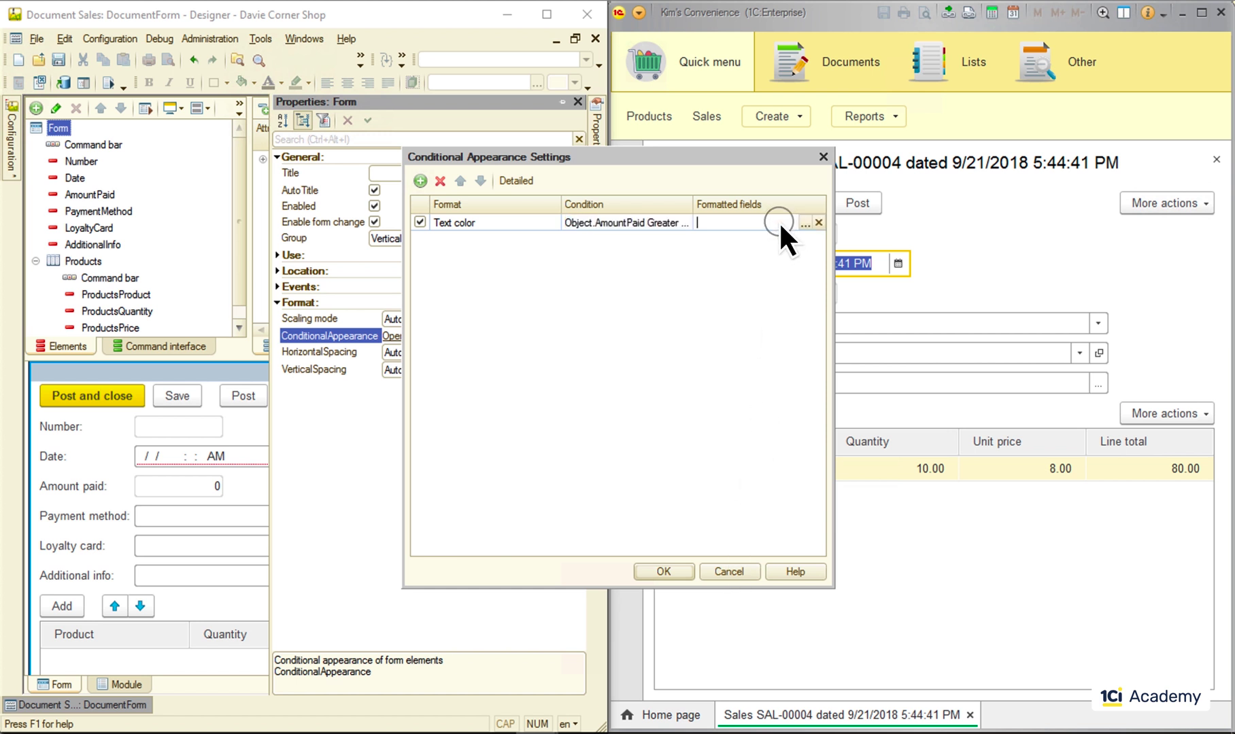
{"action": "left_click", "coordinate": [806, 223]}
{"action": "left_click", "coordinate": [527, 243]}
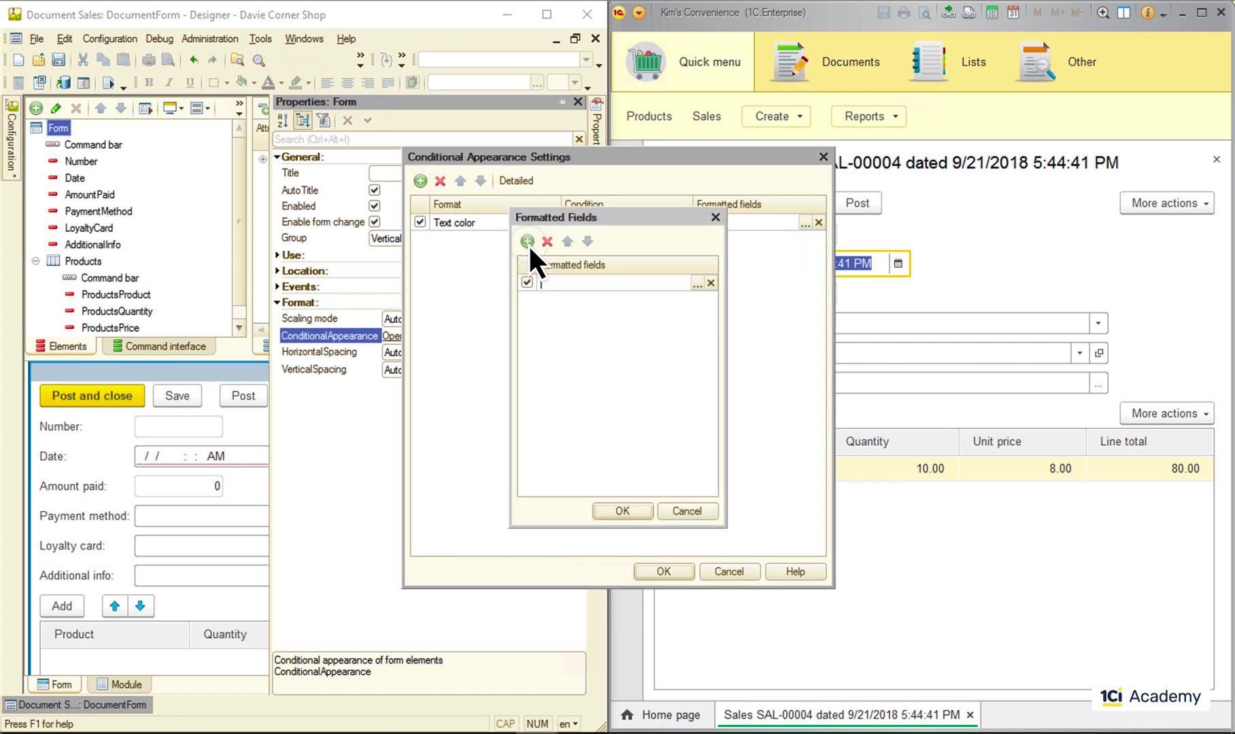
{"action": "left_click", "coordinate": [698, 283]}
{"action": "left_click", "coordinate": [586, 348]}
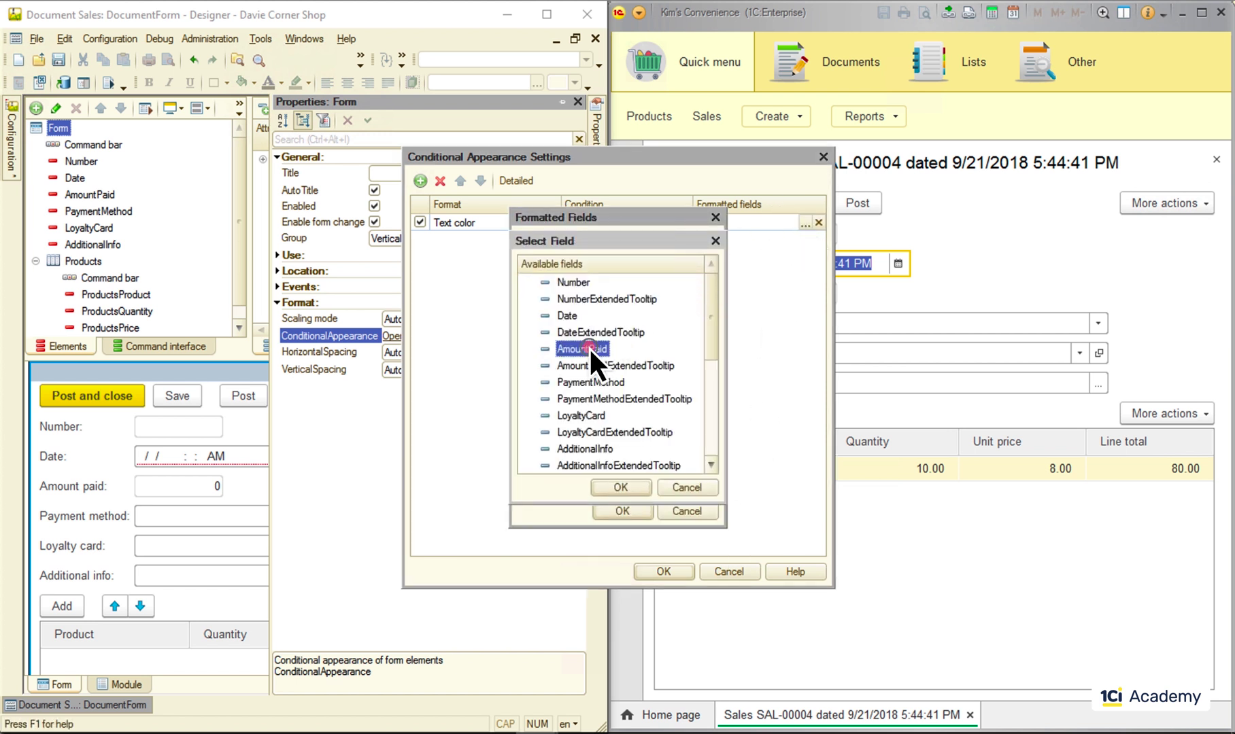
{"action": "left_click", "coordinate": [618, 489]}
{"action": "left_click", "coordinate": [629, 512]}
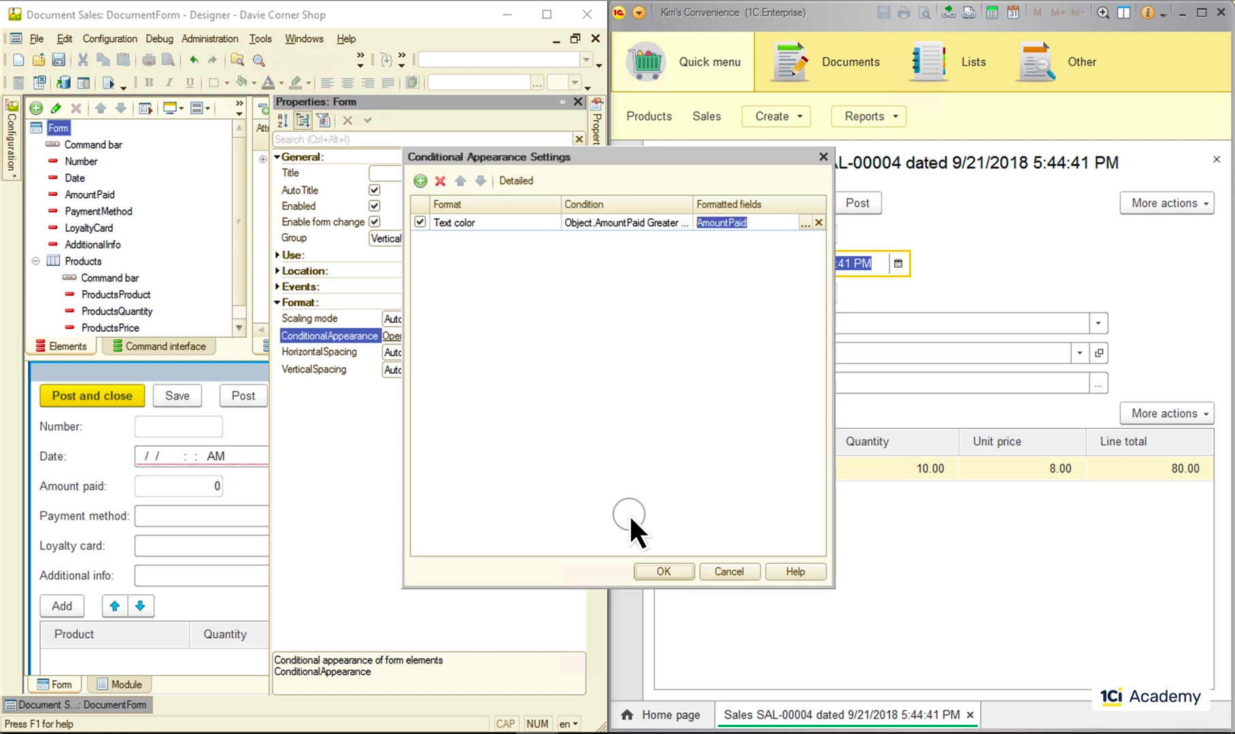
{"action": "left_click", "coordinate": [664, 572]}
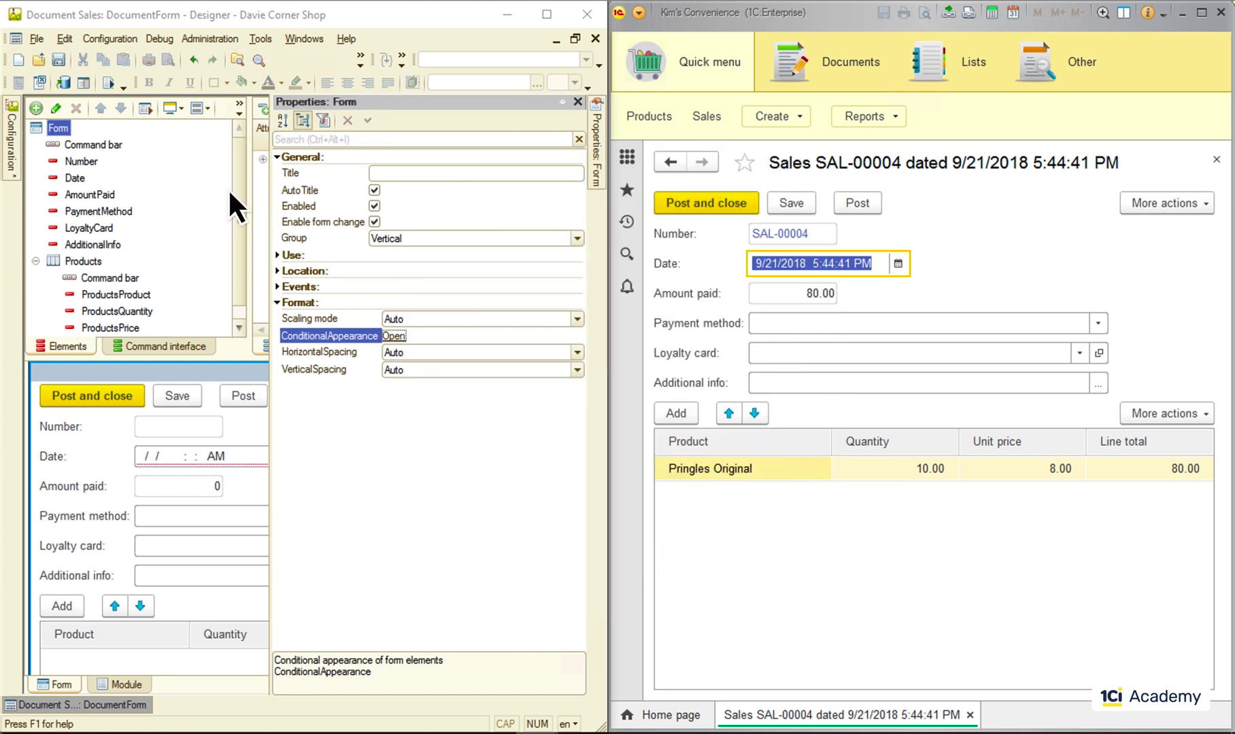
Refresh the 1C:Enterprise application and add a Coca-Cola line with quantity 20 to the 9/21/2018 5:44:41 PM sale.
{"action": "left_click", "coordinate": [108, 82]}
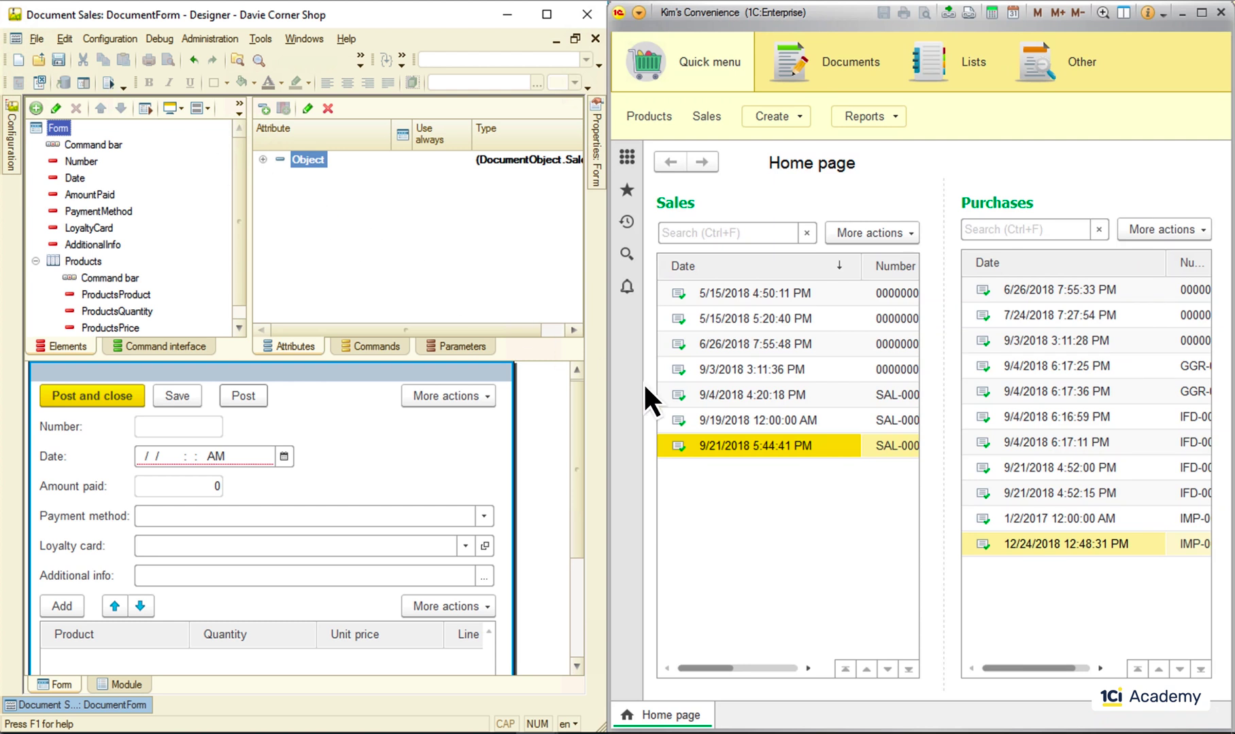
{"action": "double_click", "coordinate": [766, 448]}
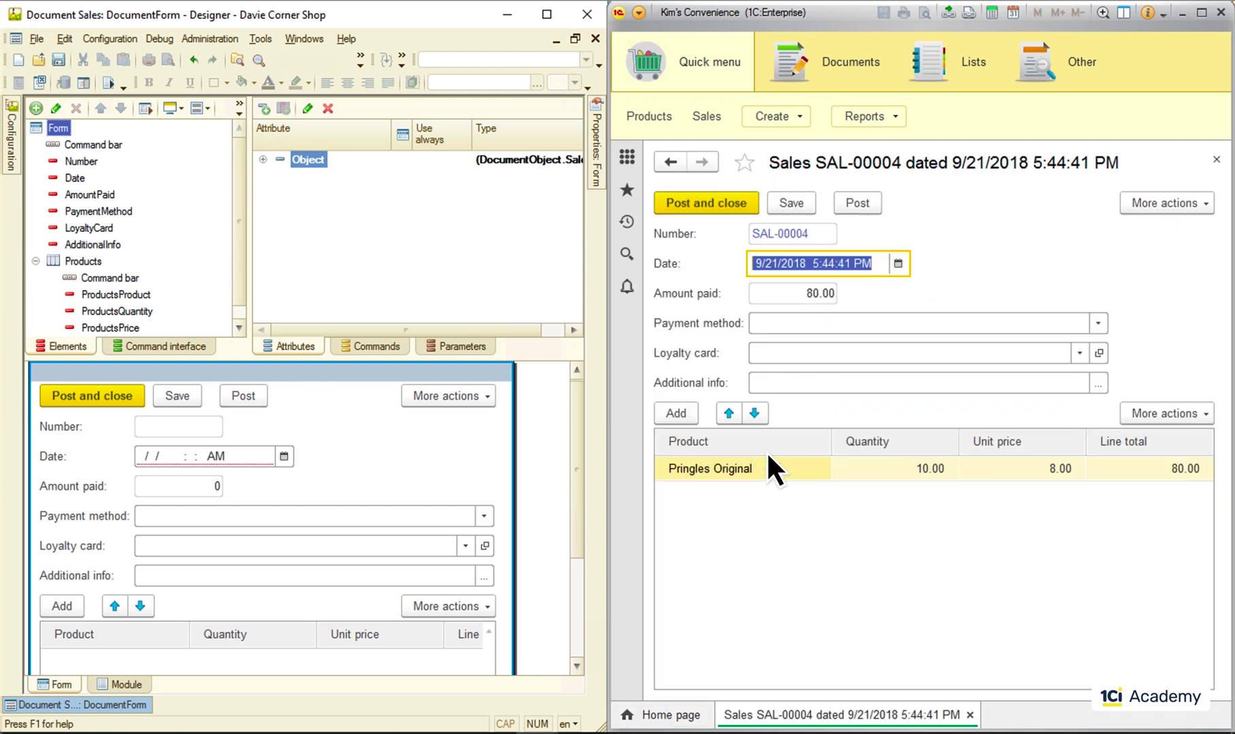
{"action": "left_click", "coordinate": [675, 413]}
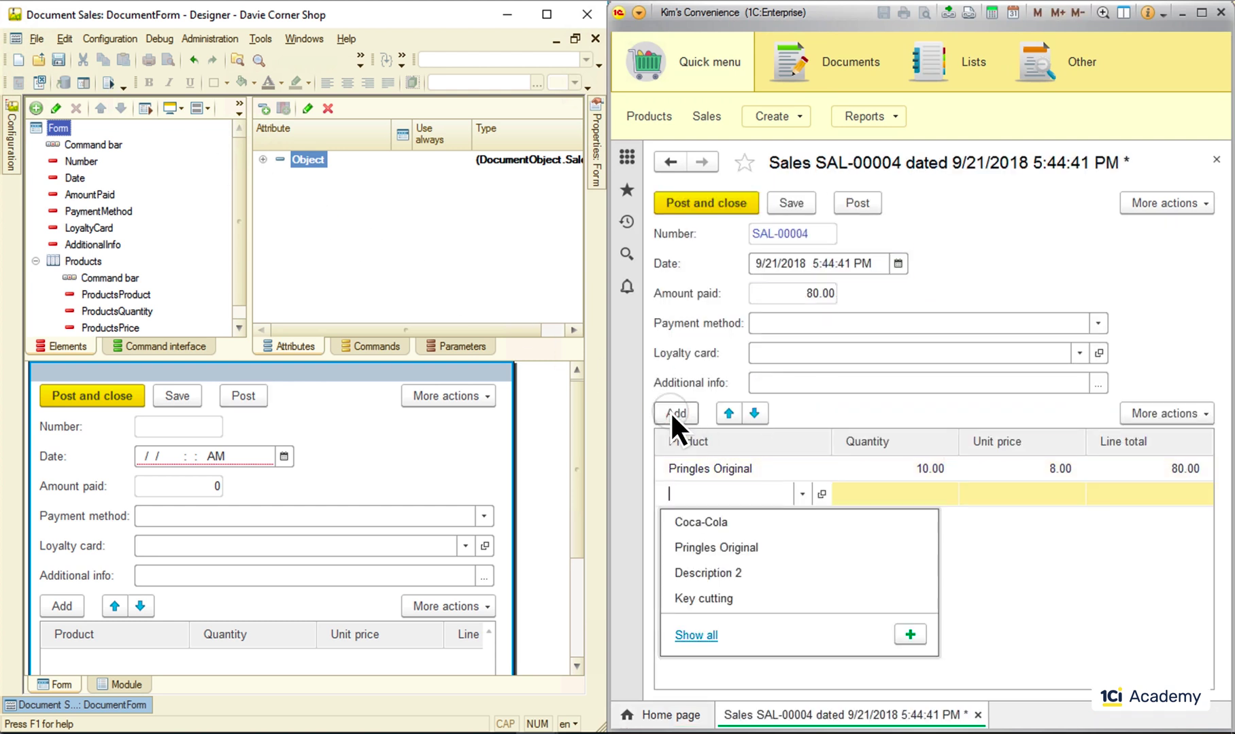
{"action": "left_click", "coordinate": [727, 528]}
{"action": "type", "text": "20"}
{"action": "key", "text": "Return"}
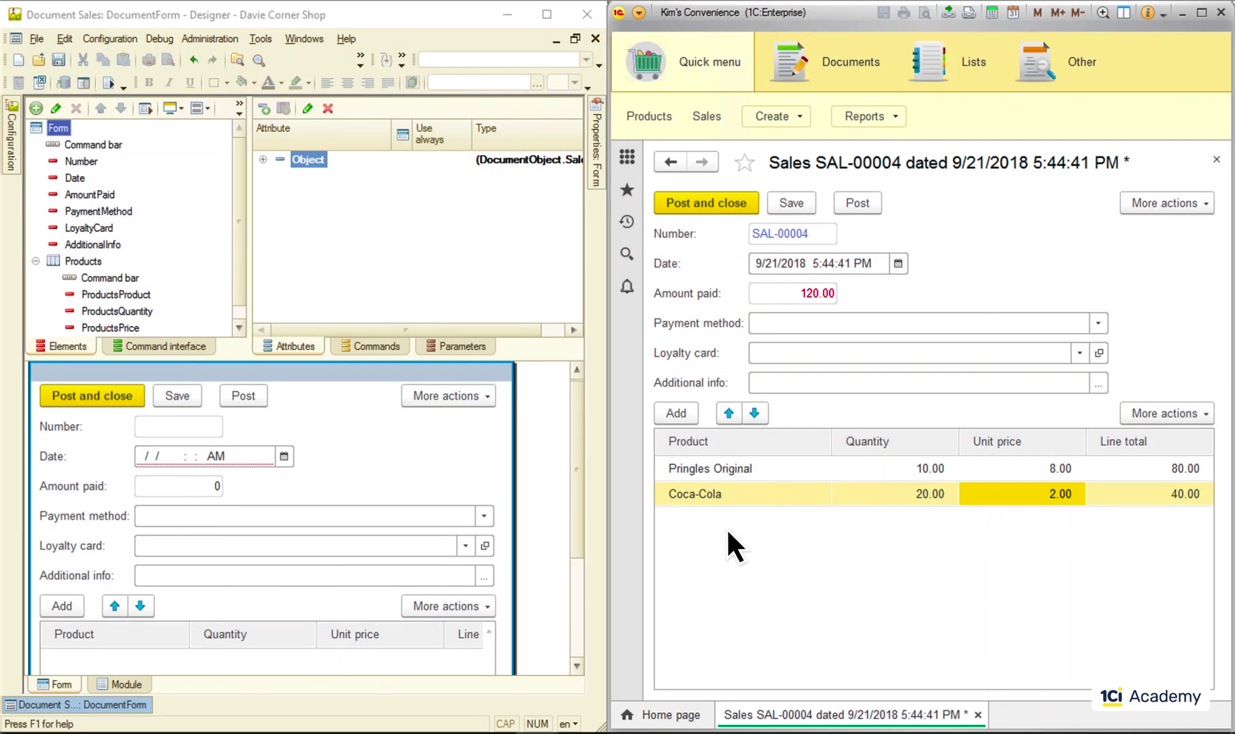
Duplicate the AmountPaid text color rule in the form's conditional appearance settings in Designer.
{"action": "double_click", "coordinate": [60, 129]}
{"action": "left_click", "coordinate": [394, 336]}
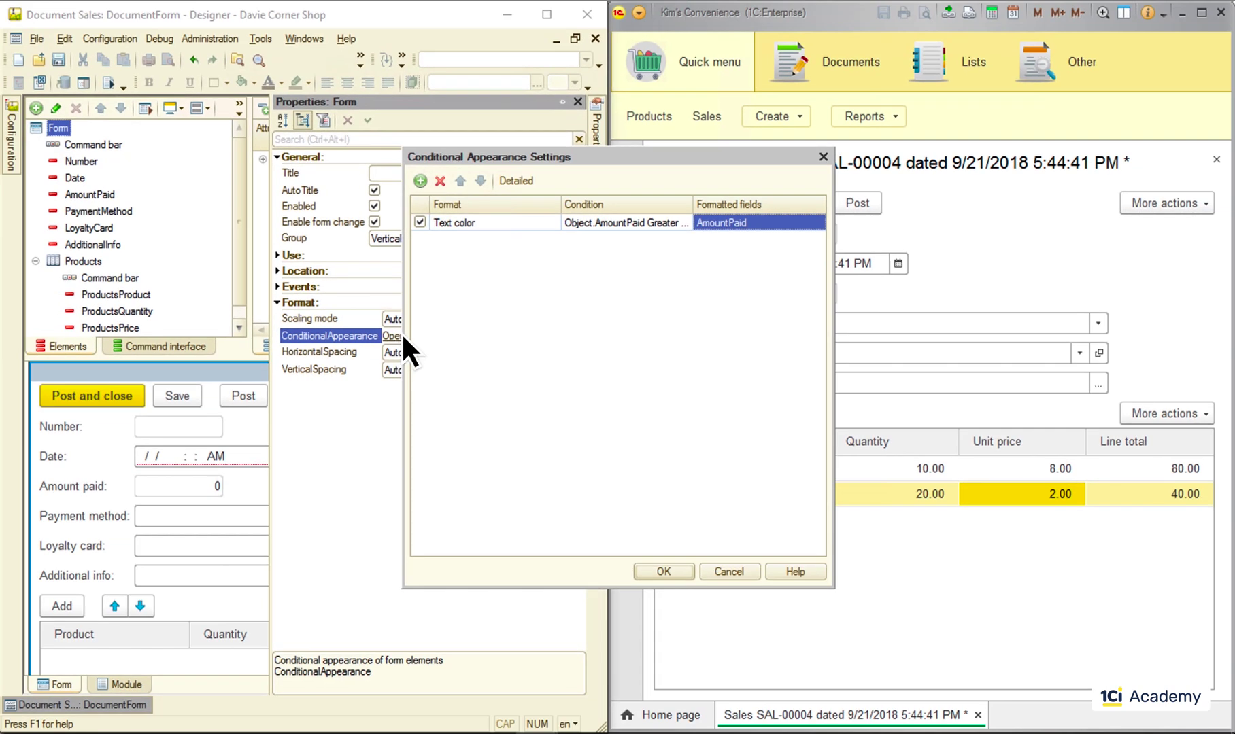
{"action": "right_click", "coordinate": [423, 147]}
{"action": "left_click", "coordinate": [548, 271]}
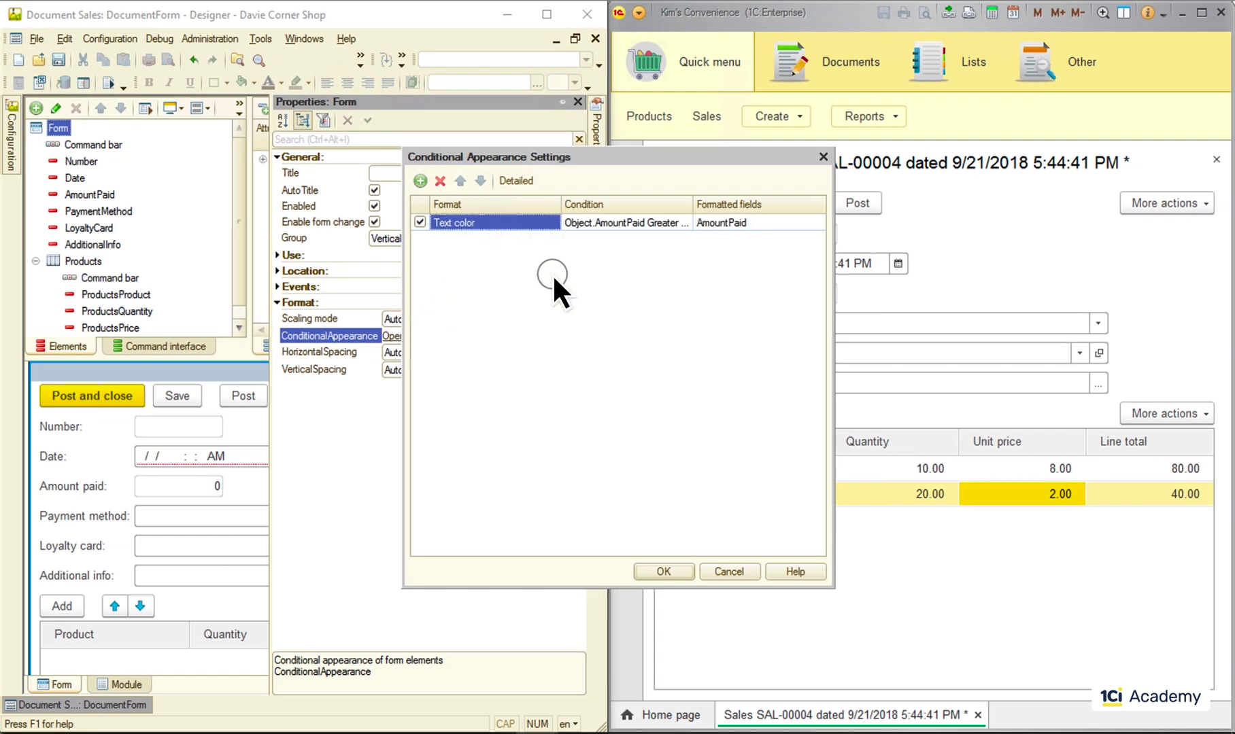
Set the duplicated rule's text color to Editing selection background, save the settings, and reopen the 9/21/2018 sale in the refreshed application.
{"action": "left_click", "coordinate": [547, 242]}
{"action": "left_click", "coordinate": [737, 285]}
{"action": "left_click", "coordinate": [815, 284]}
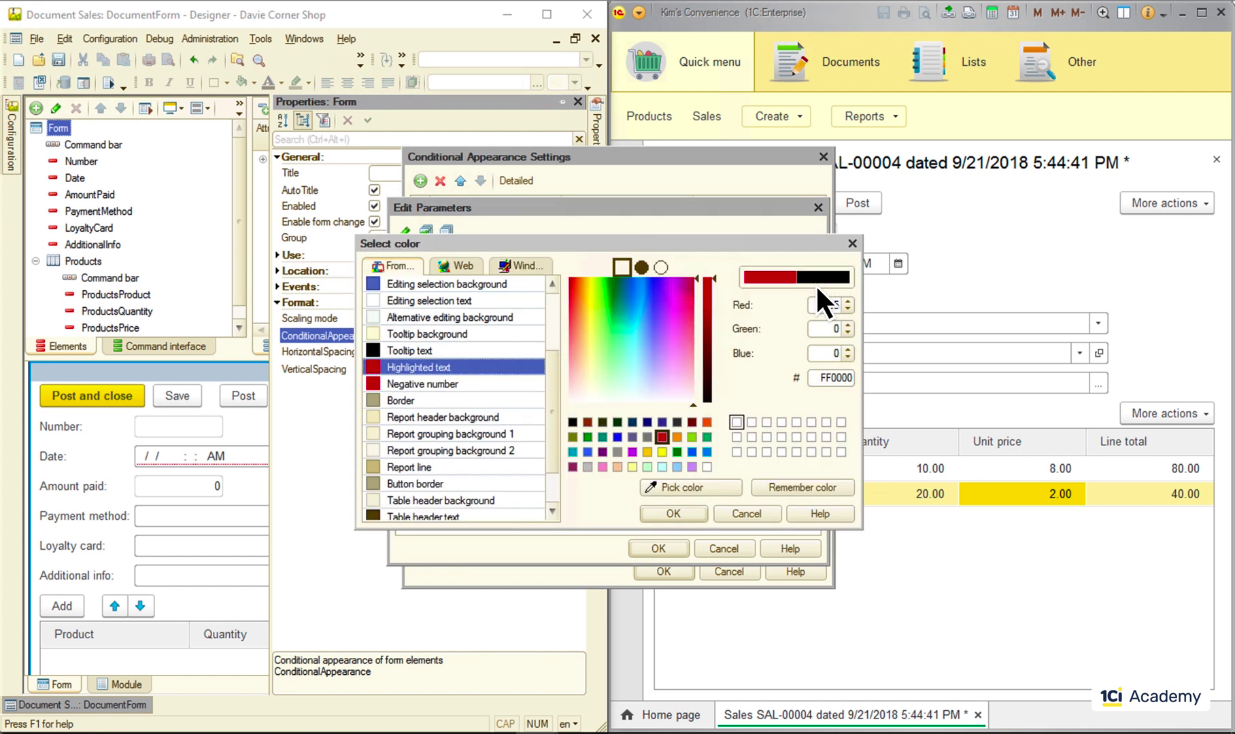
{"action": "left_click", "coordinate": [477, 283]}
{"action": "left_click", "coordinate": [673, 514]}
{"action": "left_click", "coordinate": [659, 551]}
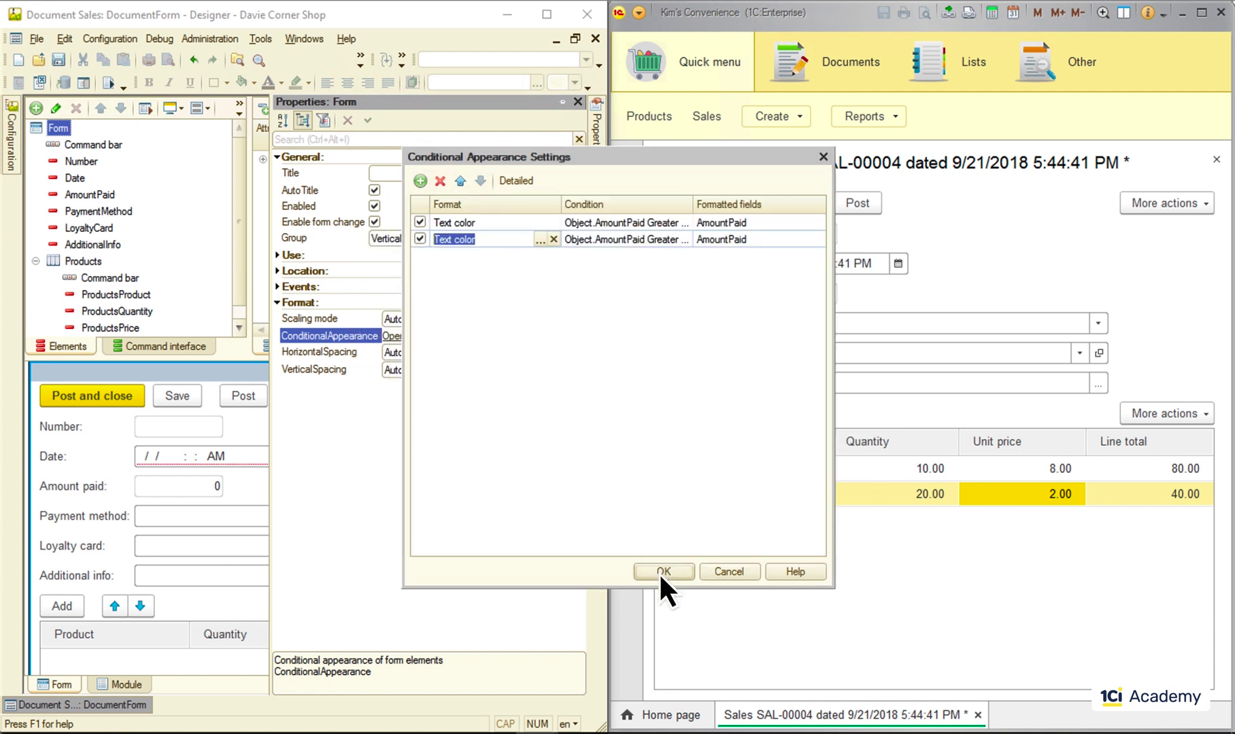
{"action": "left_click", "coordinate": [659, 571]}
{"action": "left_click", "coordinate": [109, 83]}
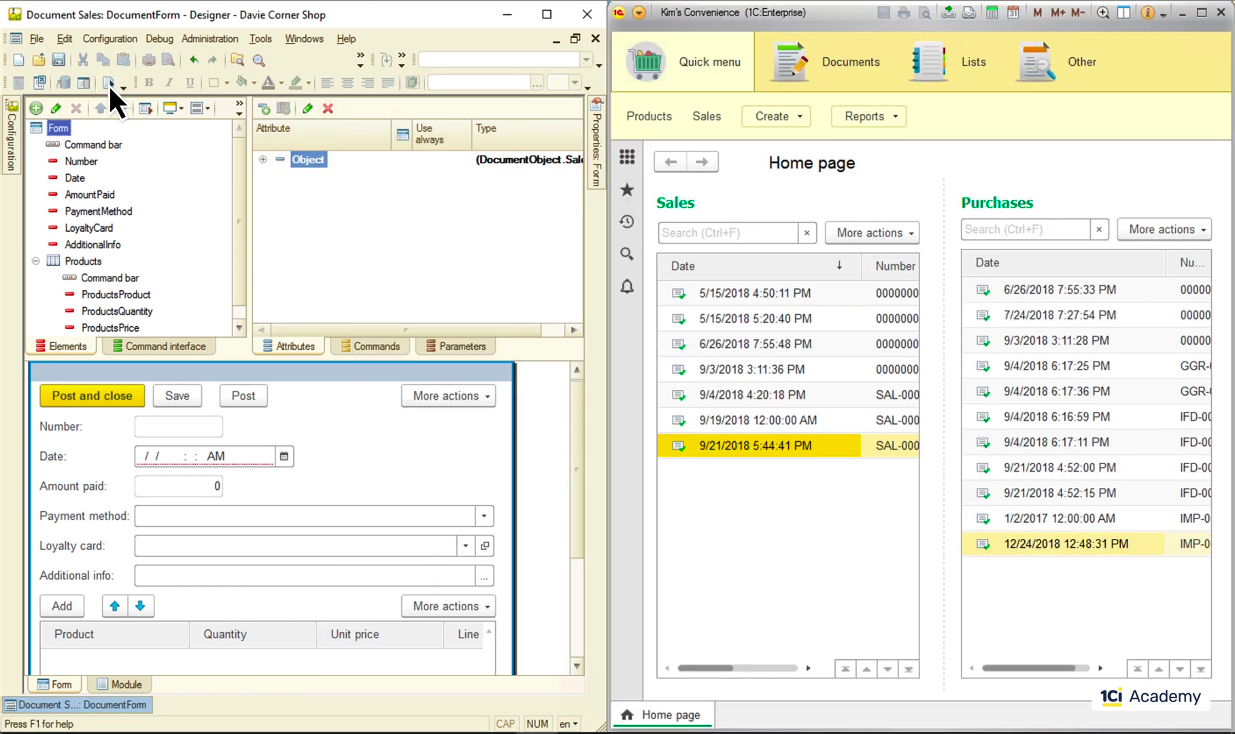
{"action": "double_click", "coordinate": [740, 439]}
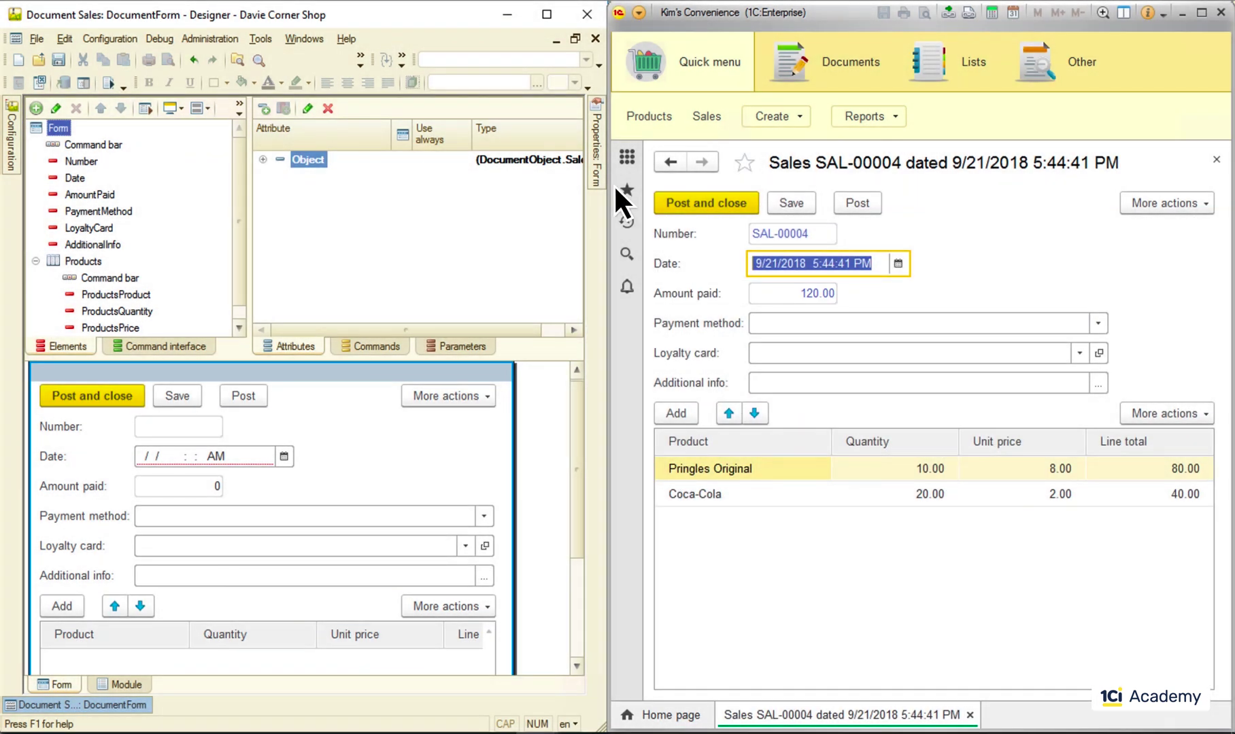
Disable the first text color rule in the form's conditional appearance settings in Designer.
{"action": "left_click", "coordinate": [594, 146]}
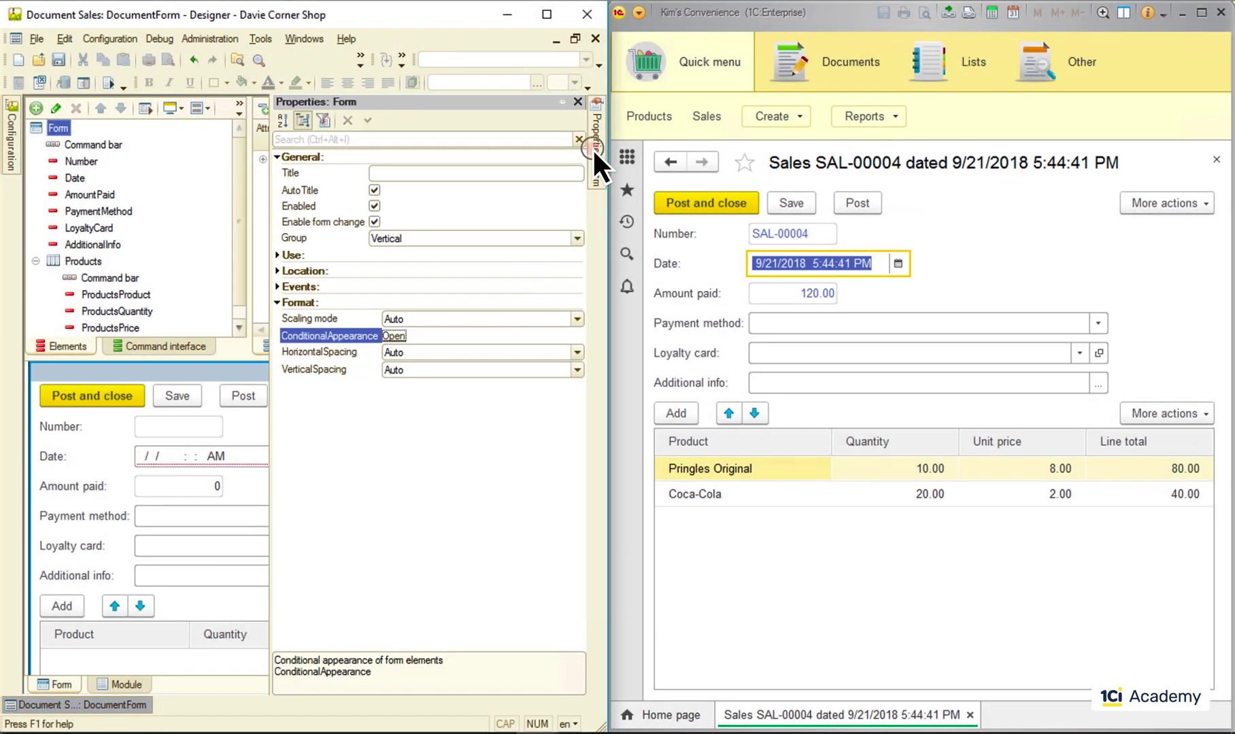
{"action": "left_click", "coordinate": [393, 336]}
{"action": "left_click", "coordinate": [747, 240]}
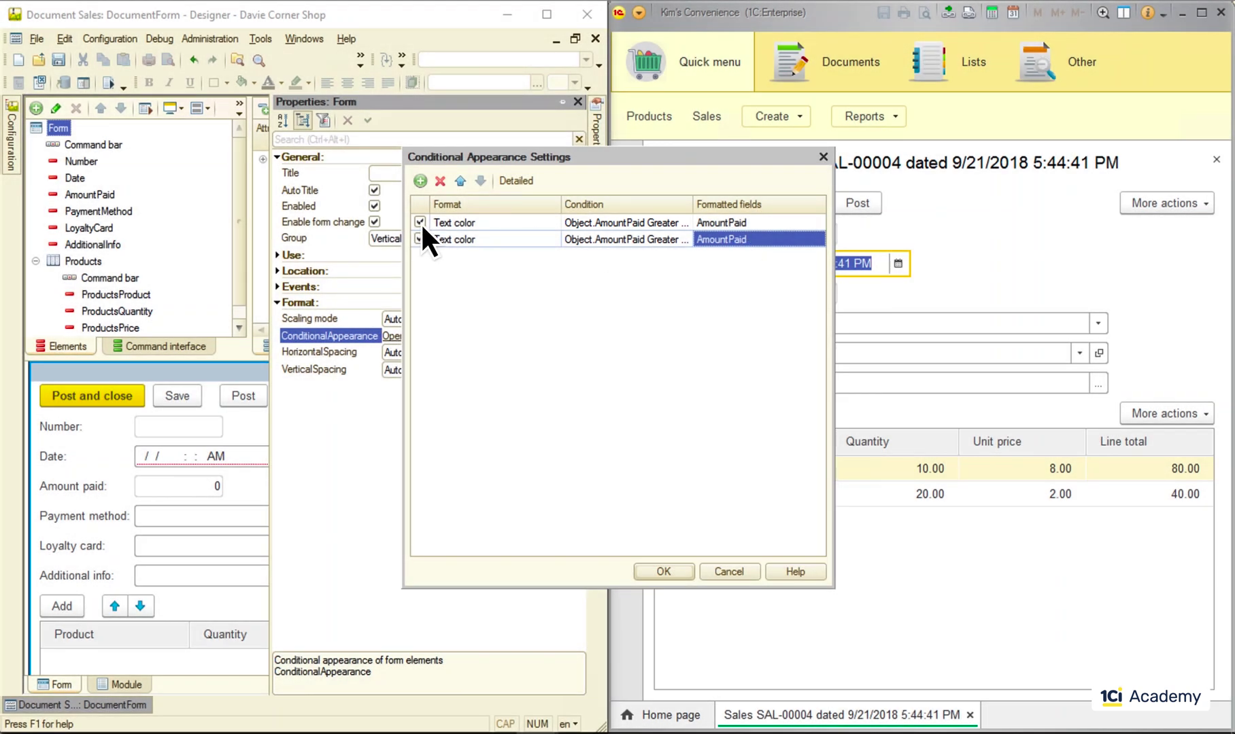
{"action": "left_click", "coordinate": [419, 222]}
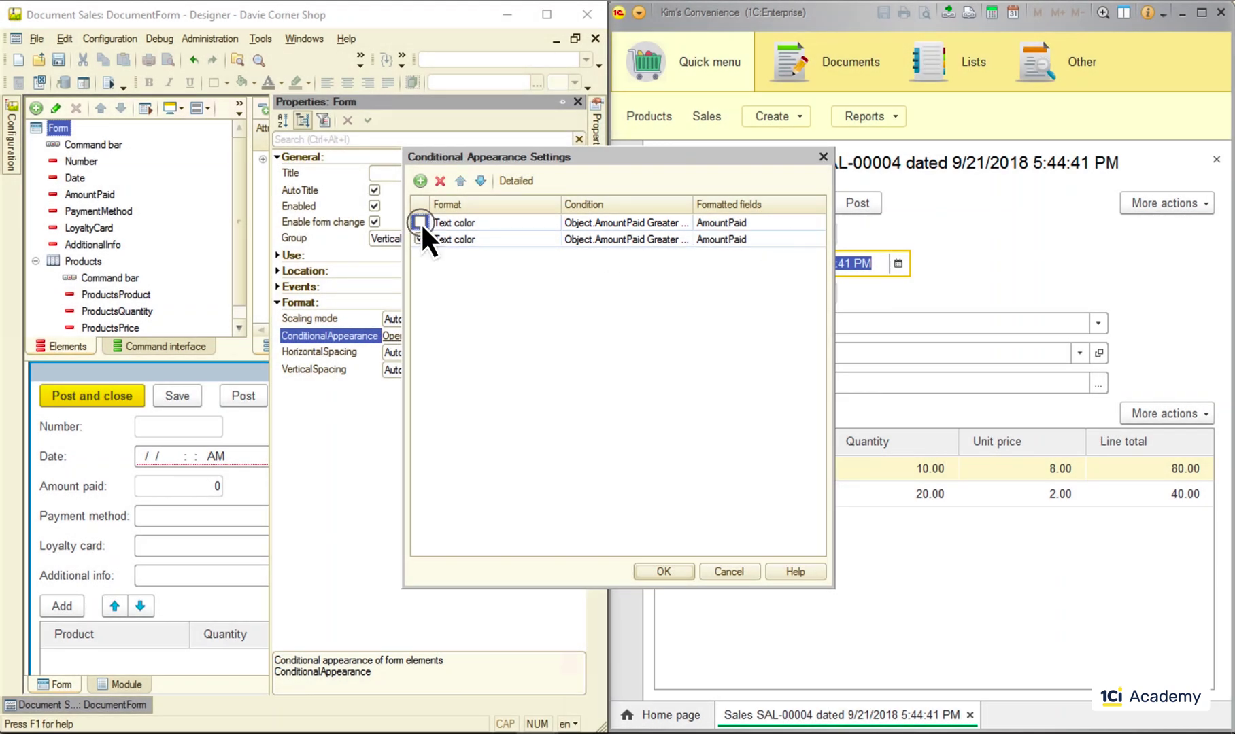
Delete the AmountPaid comparison from the second rule's condition filter.
{"action": "double_click", "coordinate": [610, 242]}
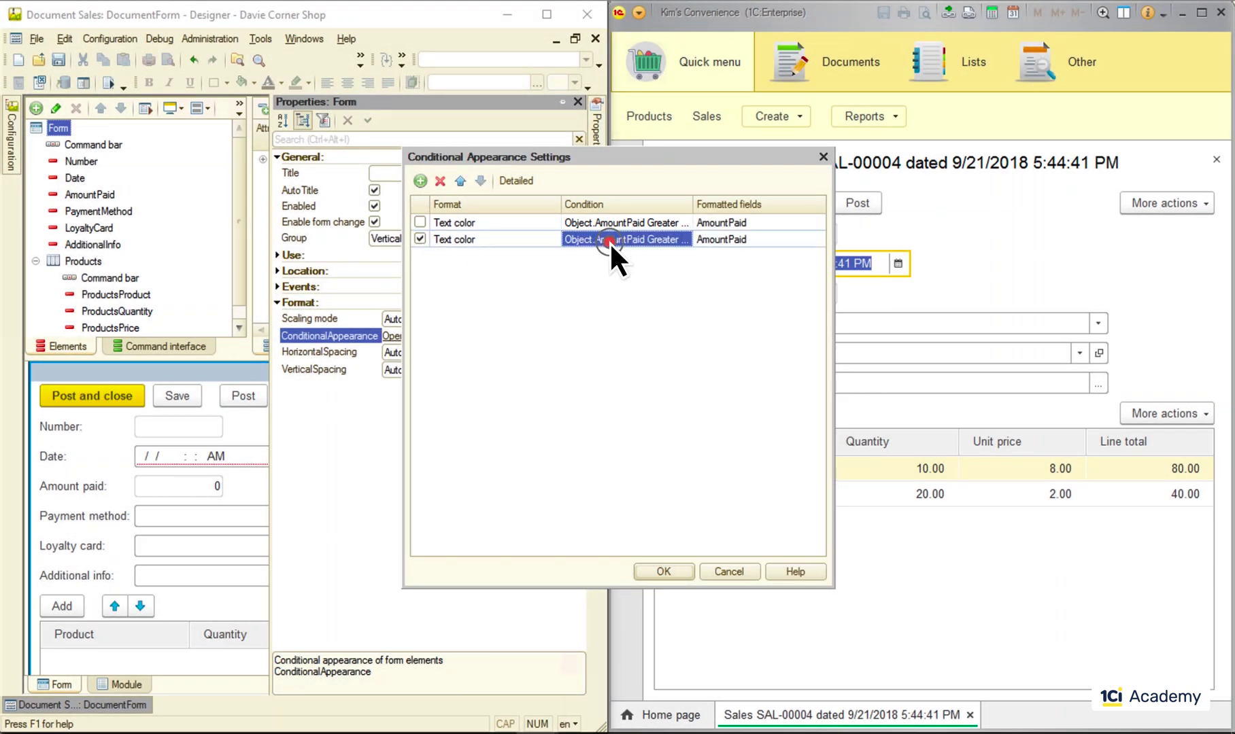
{"action": "left_click", "coordinate": [672, 242]}
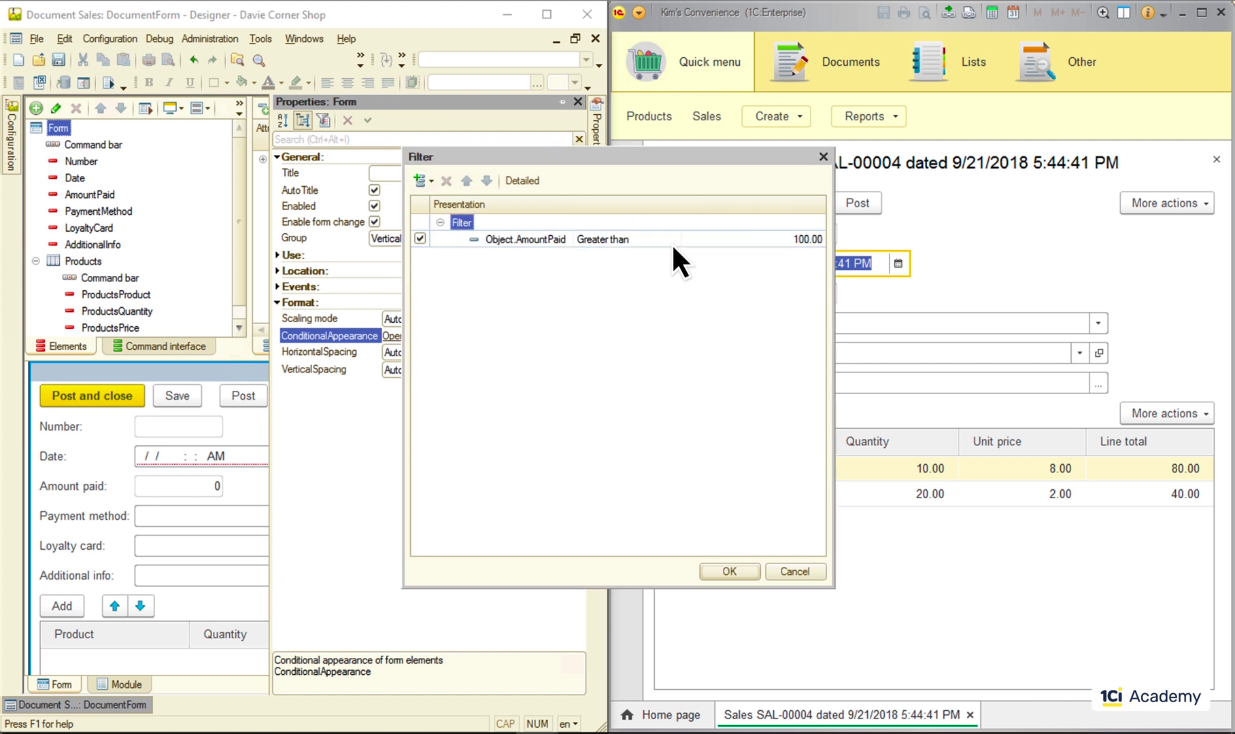
{"action": "left_click", "coordinate": [504, 241]}
{"action": "left_click", "coordinate": [447, 180]}
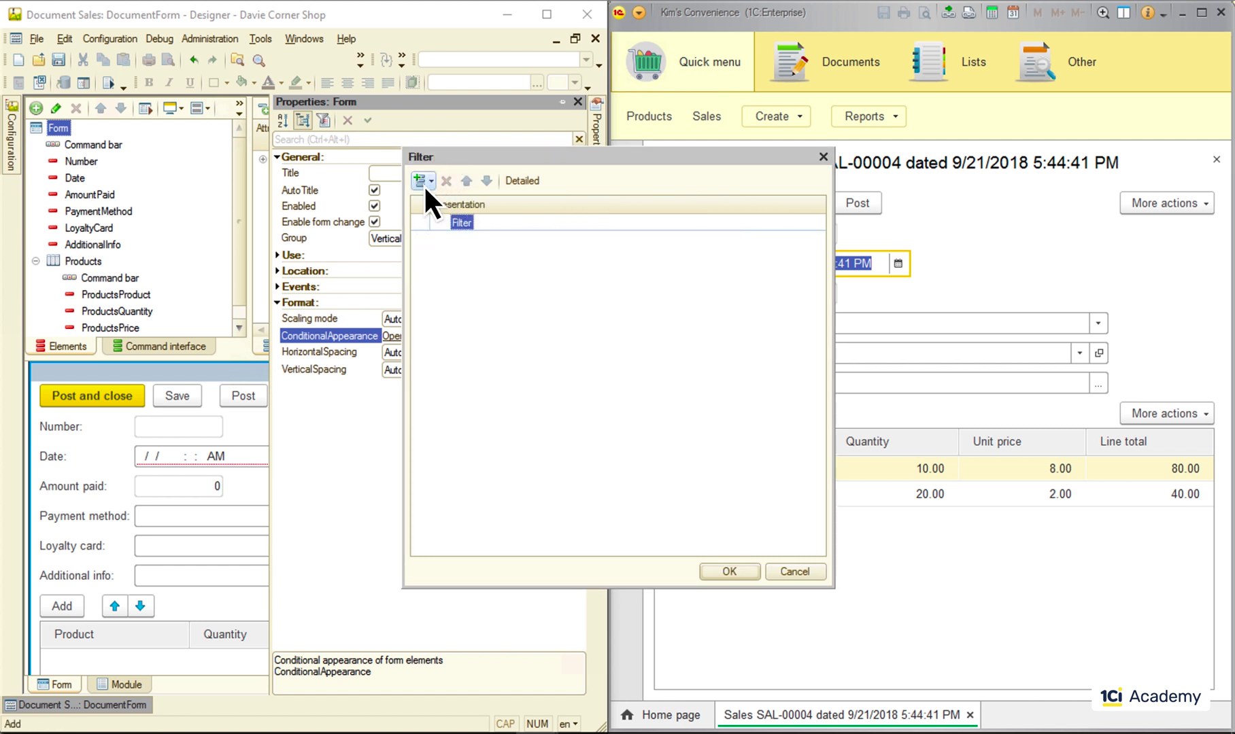
Add a filter item to the second rule's condition requiring Object.PaymentMethod Equal to Cash and confirm the condition.
{"action": "left_click", "coordinate": [423, 181]}
{"action": "left_click", "coordinate": [460, 202]}
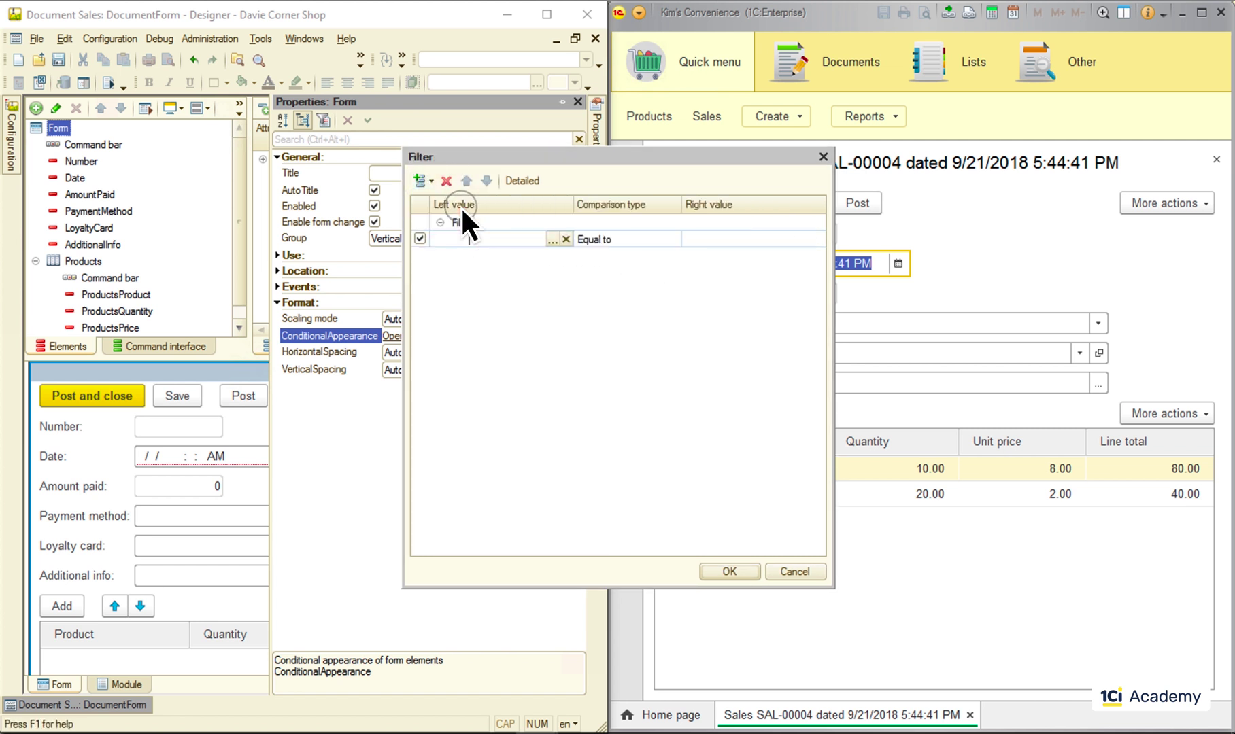
{"action": "left_click", "coordinate": [552, 238]}
{"action": "left_click", "coordinate": [527, 284]}
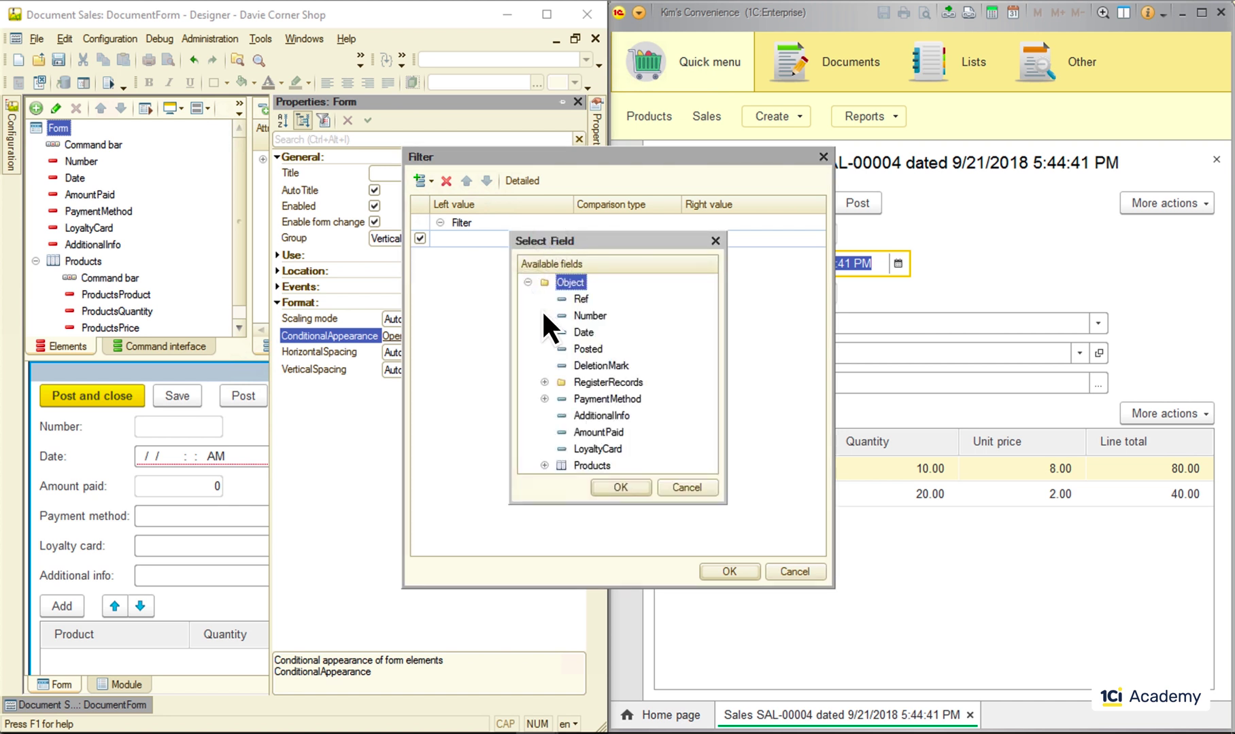
{"action": "double_click", "coordinate": [592, 399]}
{"action": "left_click", "coordinate": [764, 240]}
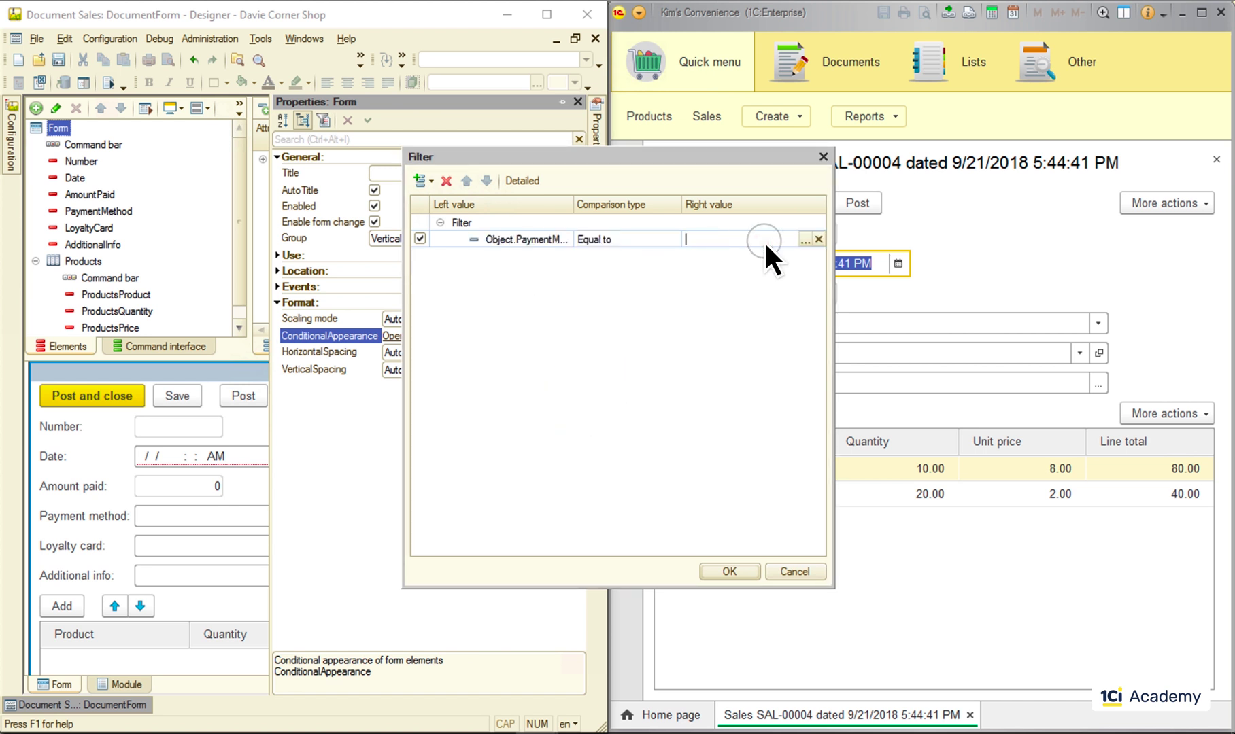
{"action": "left_click", "coordinate": [805, 240]}
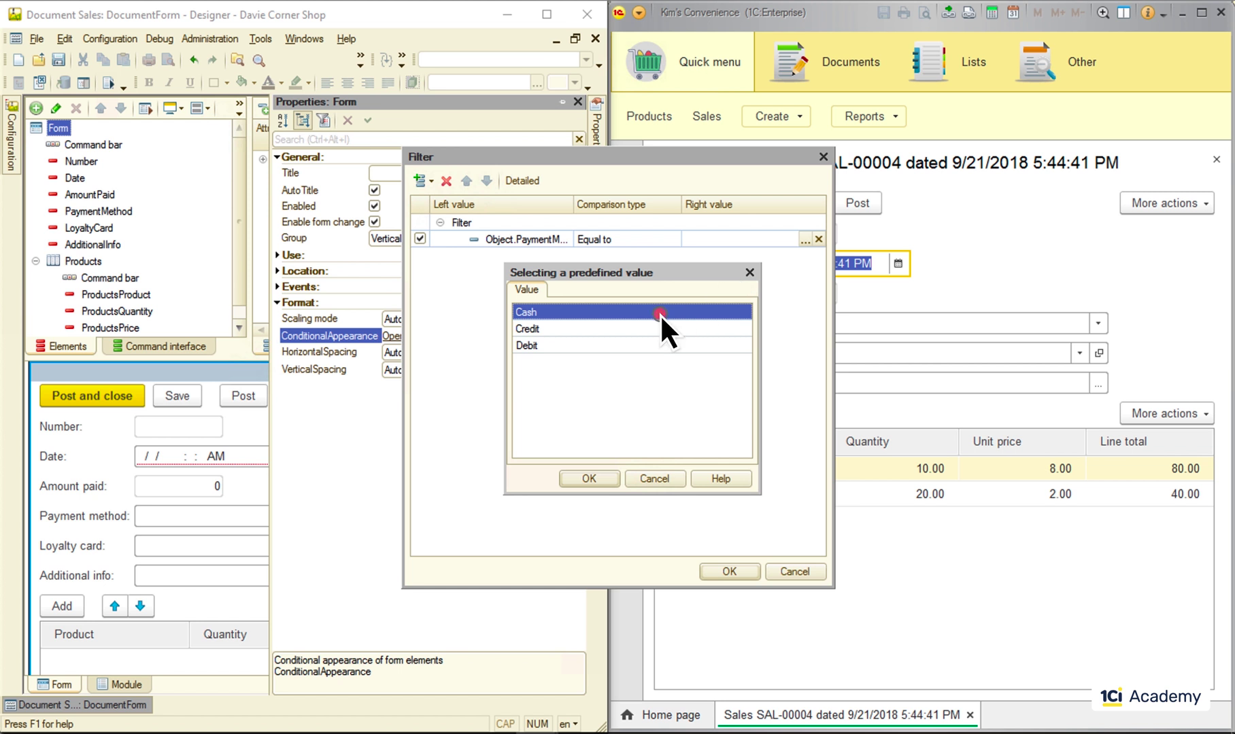
{"action": "left_click", "coordinate": [586, 479]}
{"action": "left_click", "coordinate": [731, 573]}
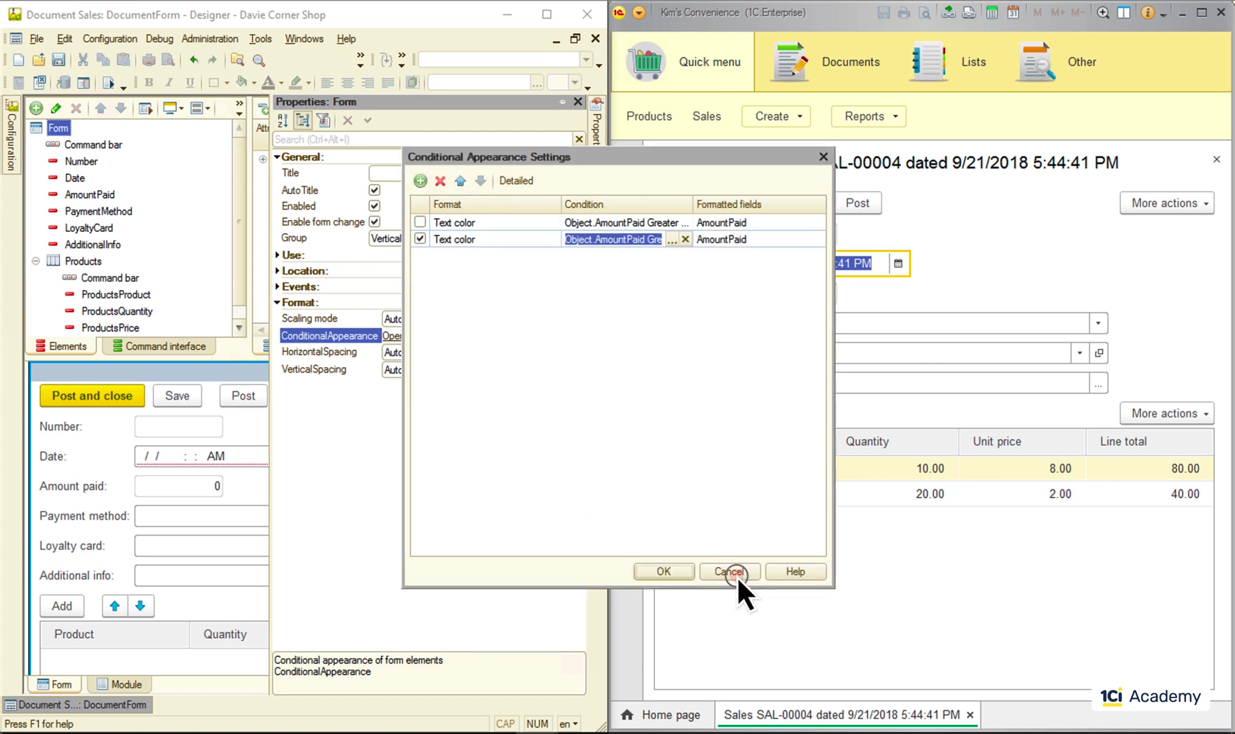
{"action": "left_click", "coordinate": [740, 335]}
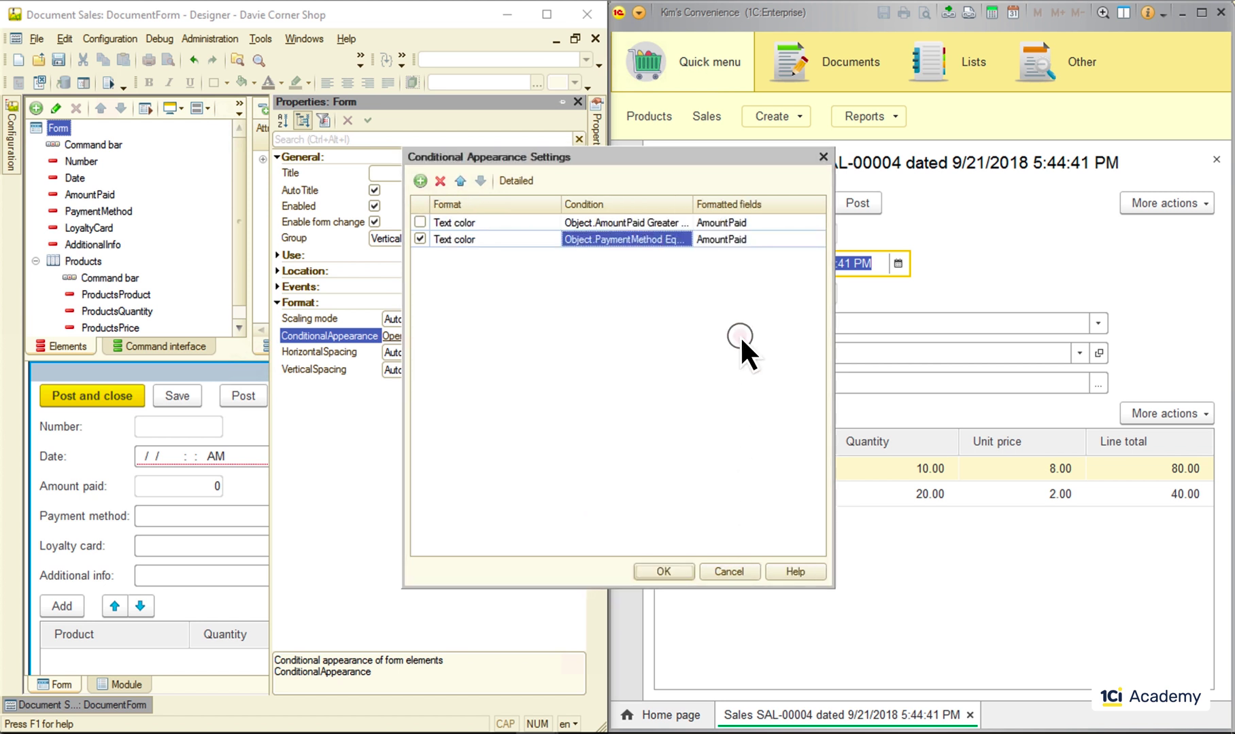
Open the second rule's format parameters and set the background color to the web color Azure.
{"action": "left_click", "coordinate": [505, 237]}
{"action": "left_click", "coordinate": [542, 239]}
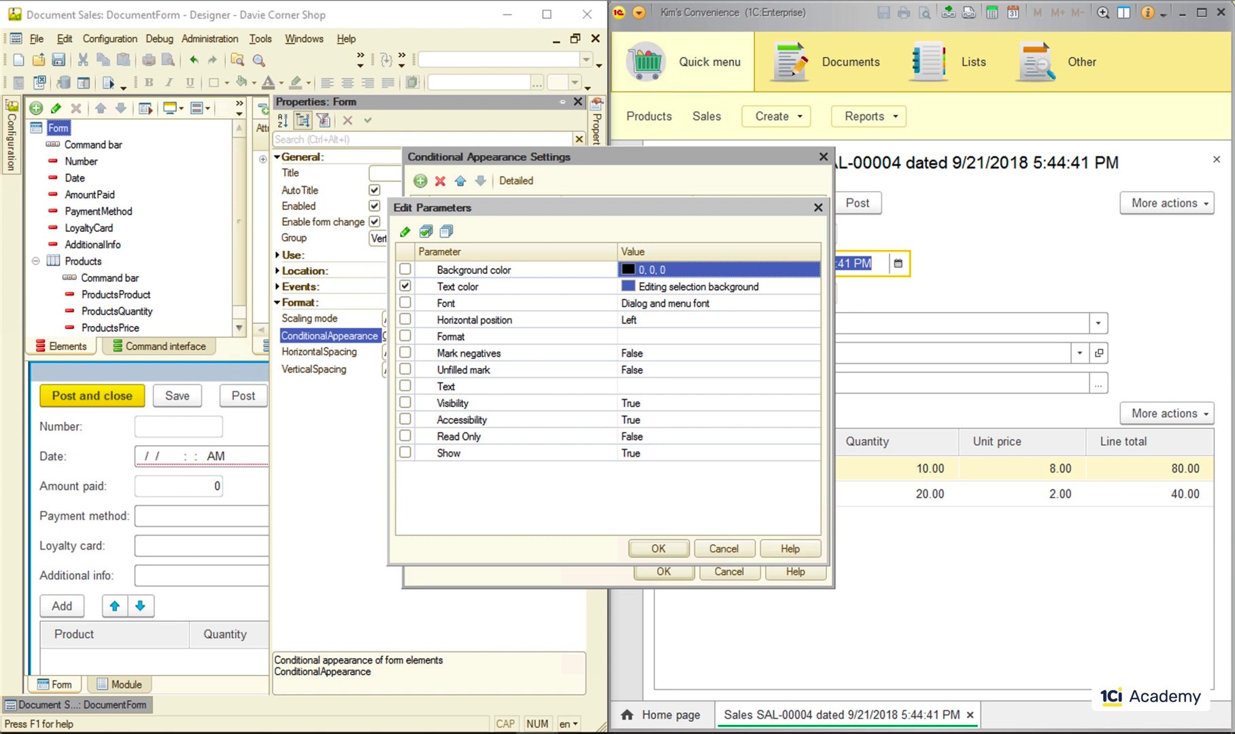
{"action": "left_click", "coordinate": [710, 272]}
{"action": "left_click", "coordinate": [813, 270]}
{"action": "left_click", "coordinate": [452, 267]}
{"action": "left_click", "coordinate": [469, 350]}
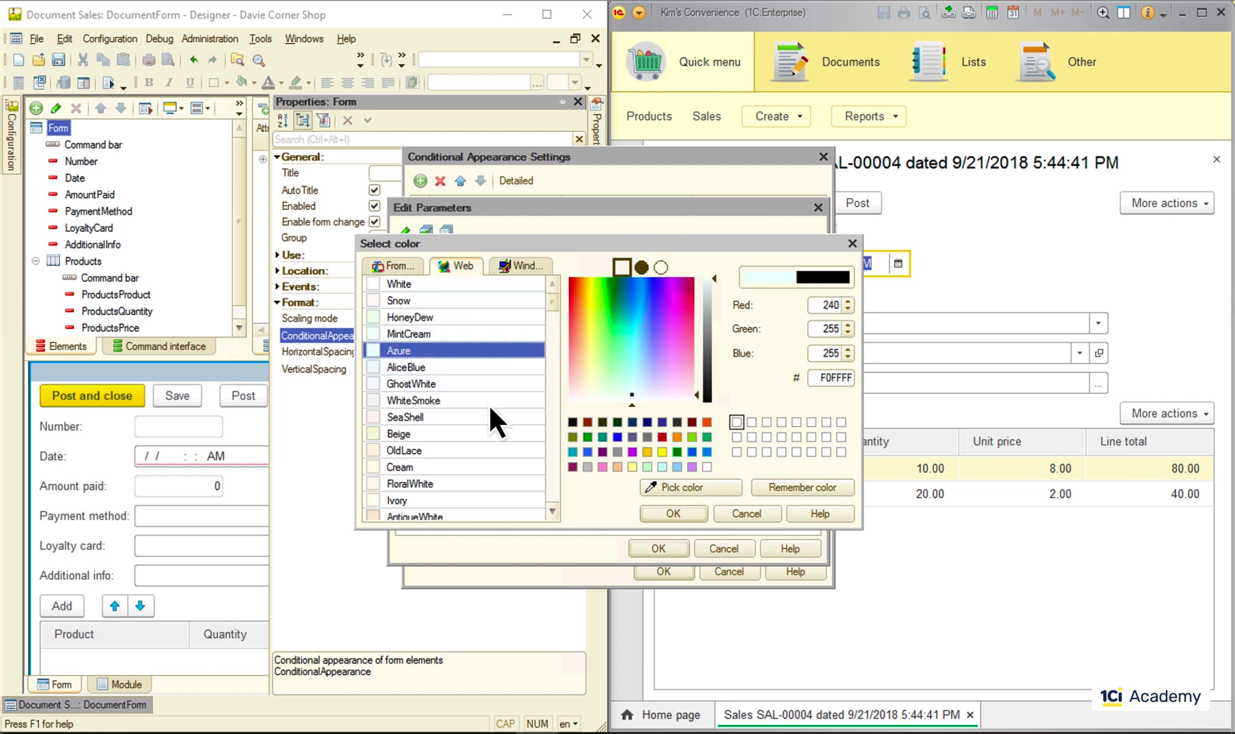
{"action": "left_click", "coordinate": [673, 514]}
Set the second rule's text color to the Highlighted text style color.
{"action": "left_click", "coordinate": [680, 285]}
{"action": "left_click", "coordinate": [812, 285]}
{"action": "left_click", "coordinate": [448, 451]}
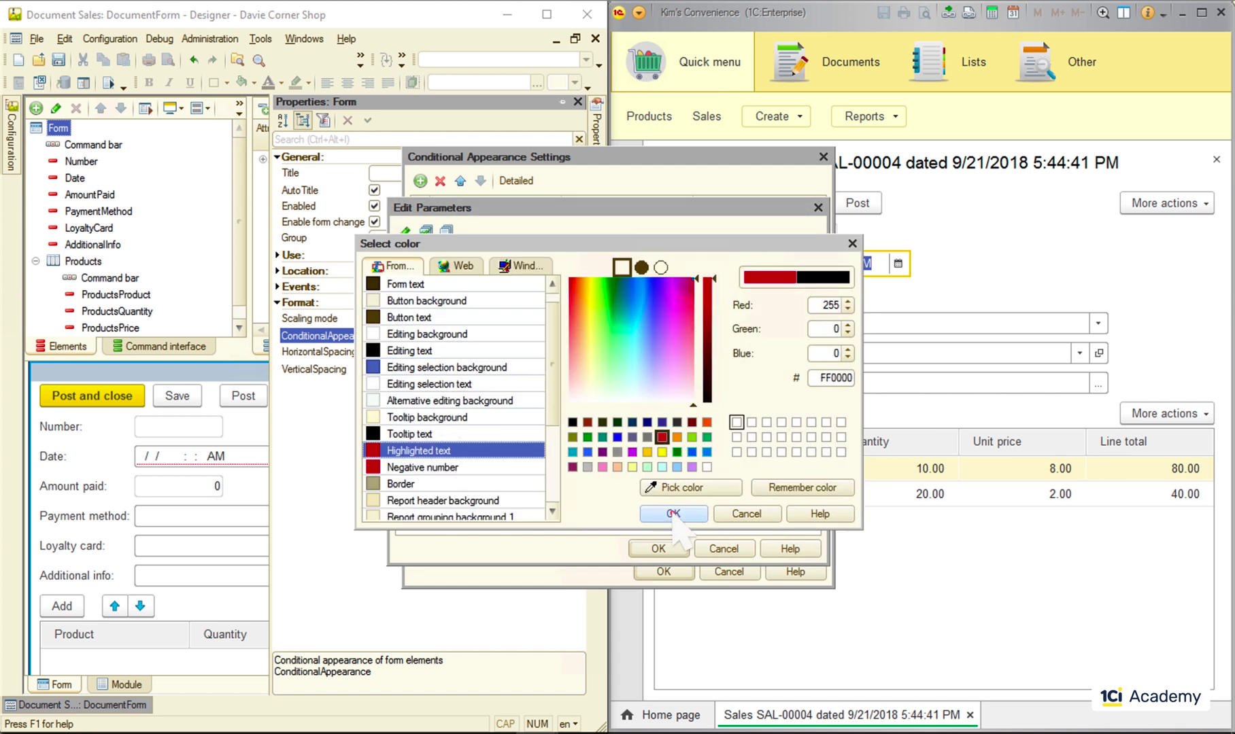
{"action": "left_click", "coordinate": [673, 513]}
Set the second rule's font to Trebuchet MS with bold and underline styles.
{"action": "left_click", "coordinate": [779, 305]}
{"action": "left_click", "coordinate": [801, 303]}
{"action": "left_click", "coordinate": [735, 360]}
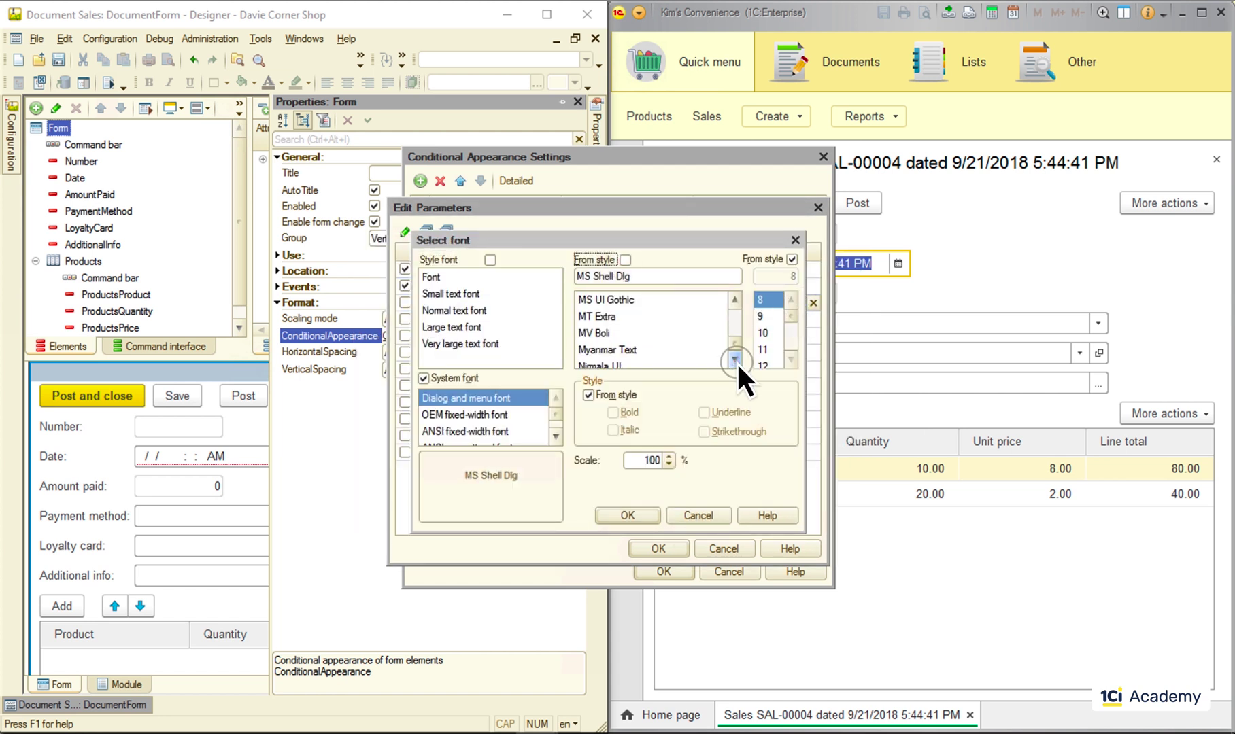
{"action": "scroll", "coordinate": [736, 362], "scroll_direction": "down", "scroll_amount": 7}
{"action": "left_click", "coordinate": [617, 316]}
{"action": "left_click", "coordinate": [589, 396]}
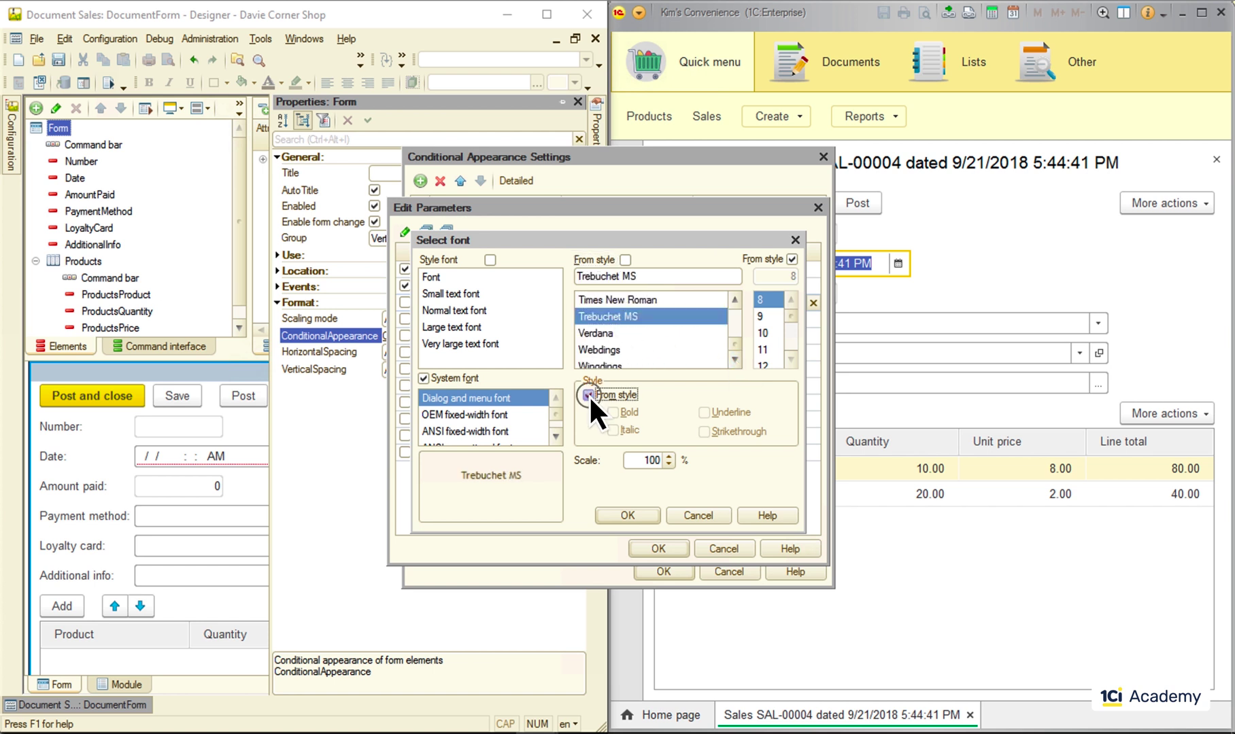
{"action": "left_click", "coordinate": [613, 412]}
{"action": "left_click", "coordinate": [703, 413]}
{"action": "left_click", "coordinate": [628, 516]}
Set the rule's horizontal position to Center and its format to NFD=0; DF=yyyy-MM-dd.
{"action": "left_click", "coordinate": [689, 323]}
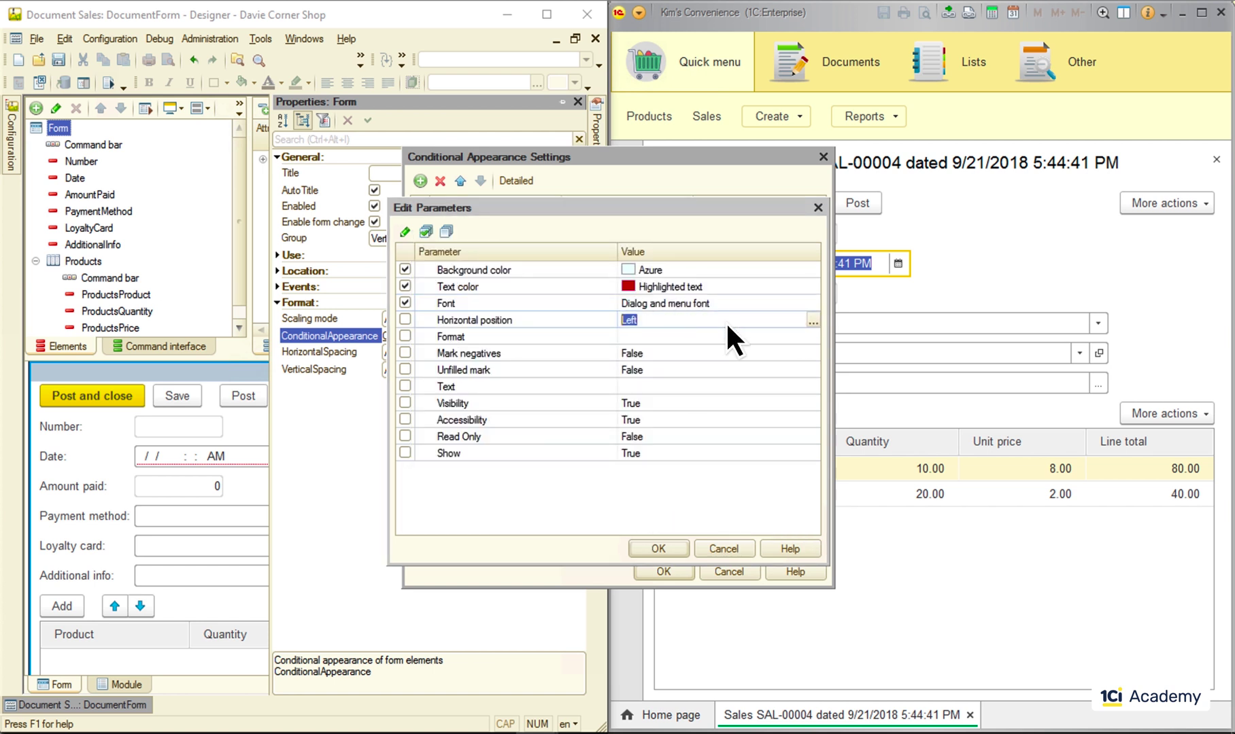
{"action": "left_click", "coordinate": [811, 322]}
{"action": "left_click", "coordinate": [724, 349]}
{"action": "left_click", "coordinate": [744, 338]}
{"action": "left_click", "coordinate": [745, 338]}
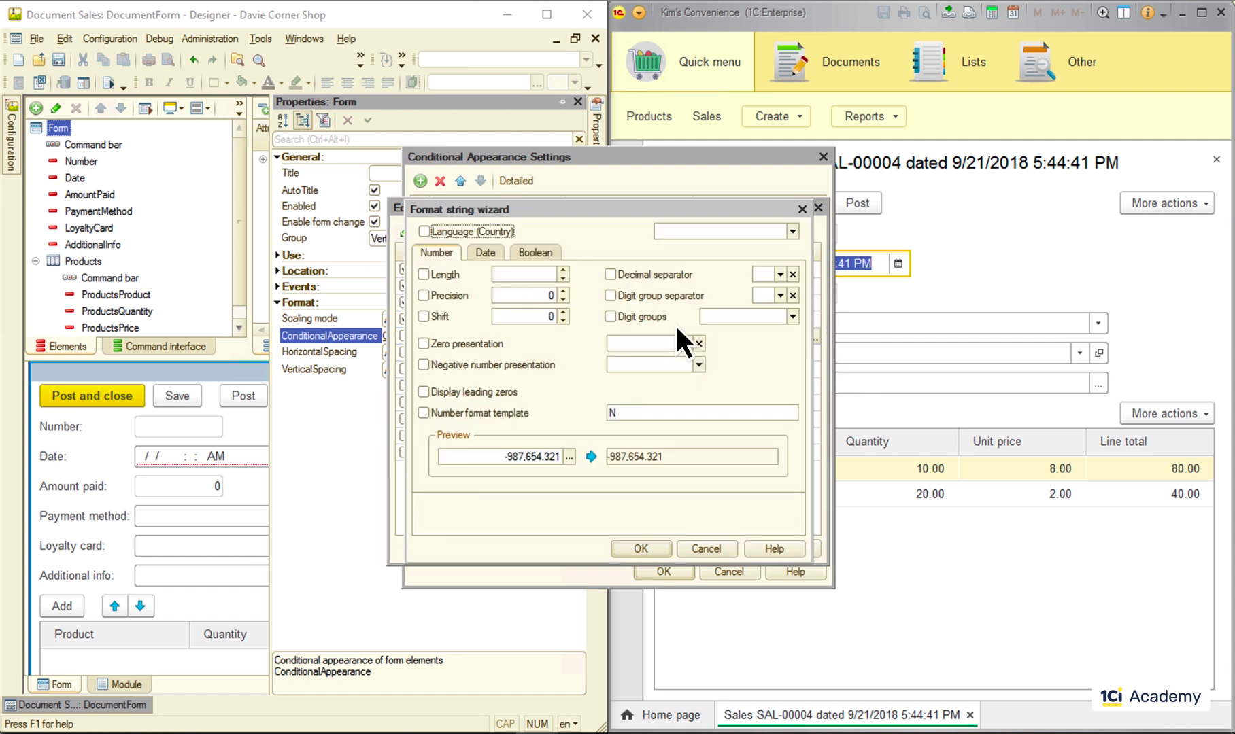
{"action": "left_click", "coordinate": [424, 295]}
{"action": "left_click", "coordinate": [639, 549]}
Set Mark negatives and Unfilled mark to True and confirm the second rule's format parameters.
{"action": "left_click", "coordinate": [703, 354]}
{"action": "left_click", "coordinate": [813, 354]}
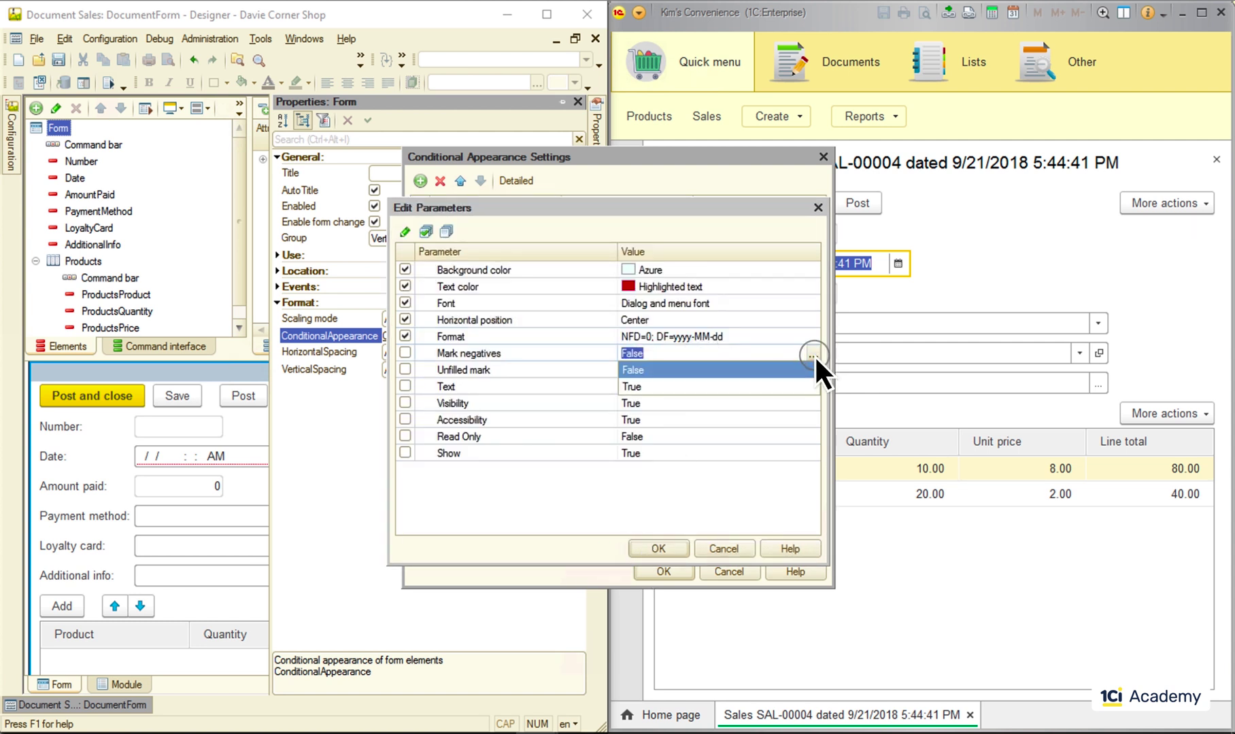
{"action": "left_click", "coordinate": [706, 386]}
{"action": "left_click", "coordinate": [706, 369]}
{"action": "left_click", "coordinate": [813, 369]}
{"action": "left_click", "coordinate": [754, 403]}
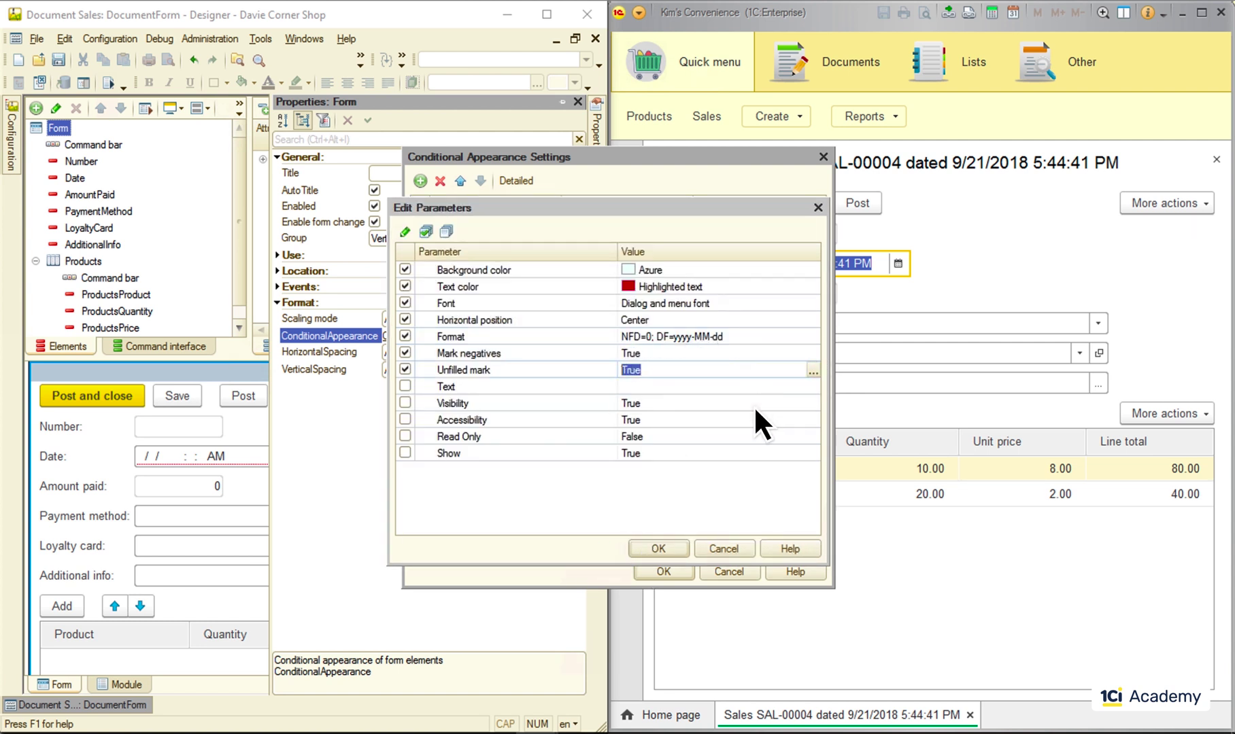
{"action": "left_click", "coordinate": [655, 549]}
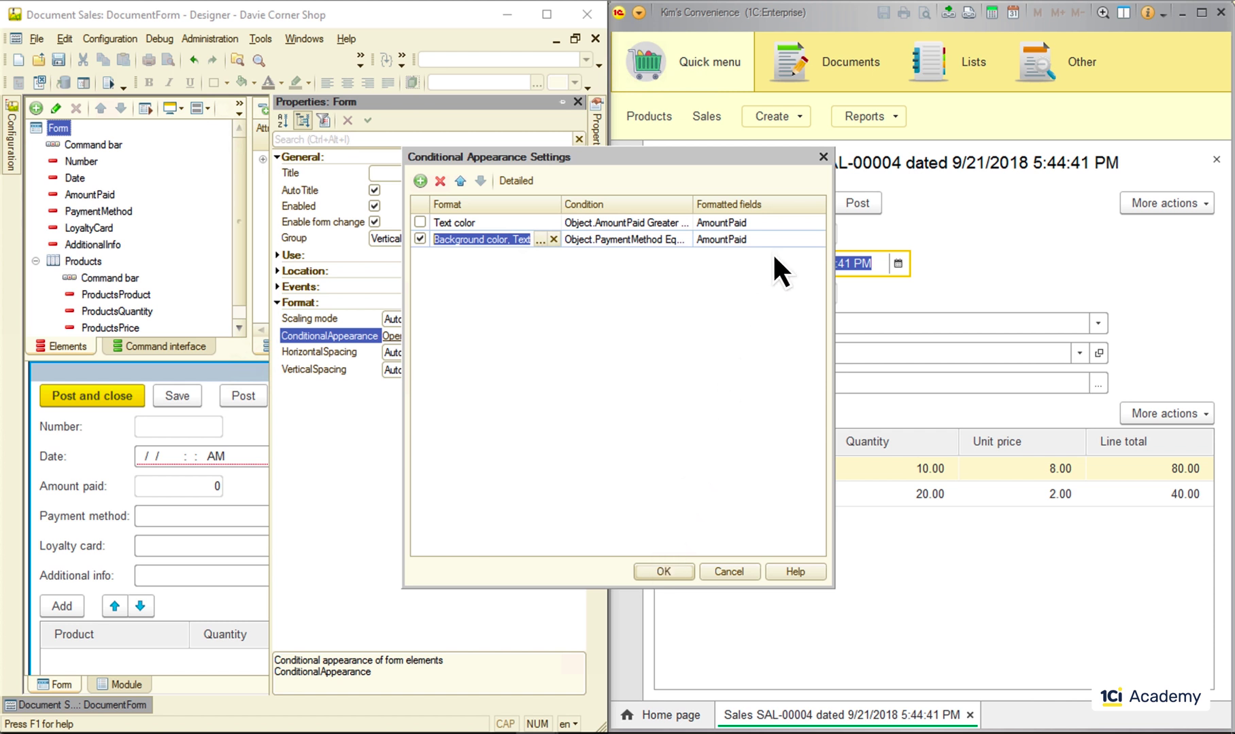
Add Number and Date to the second rule's formatted fields.
{"action": "left_click", "coordinate": [806, 241]}
{"action": "left_click", "coordinate": [806, 240]}
{"action": "left_click", "coordinate": [528, 241]}
{"action": "left_click", "coordinate": [696, 301]}
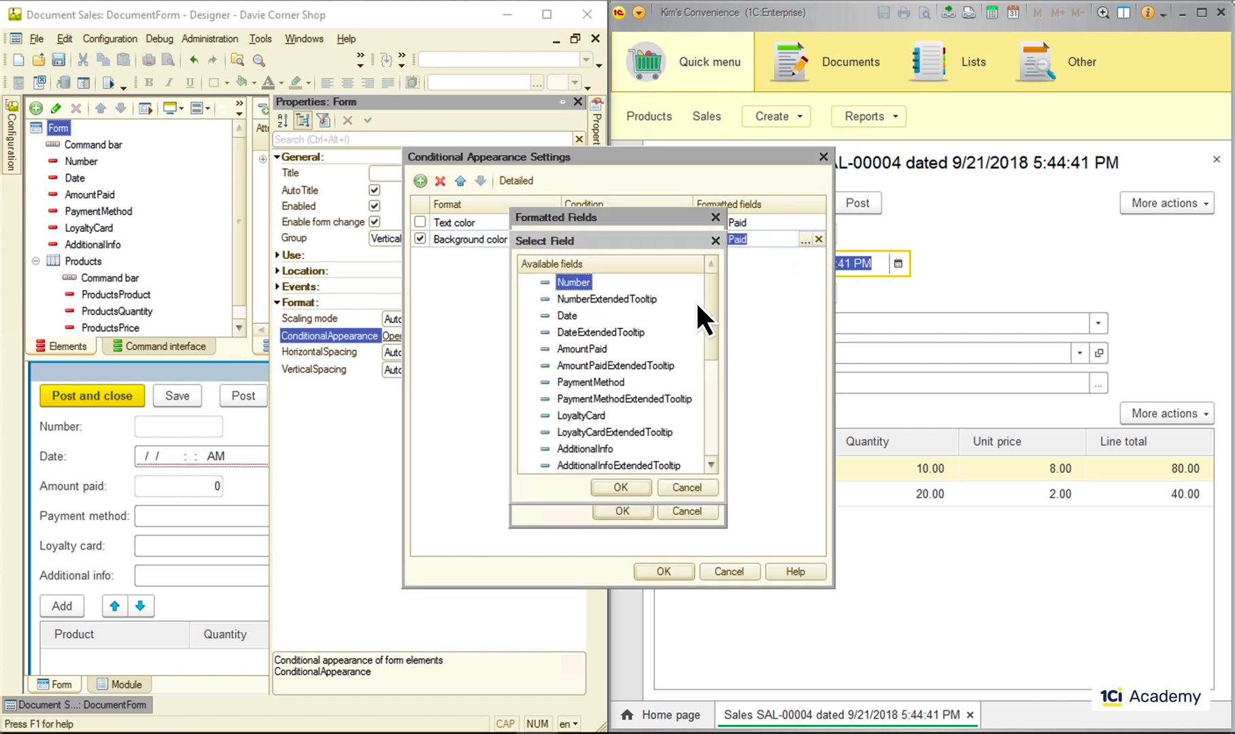
{"action": "double_click", "coordinate": [574, 282]}
{"action": "left_click", "coordinate": [526, 241]}
{"action": "left_click", "coordinate": [697, 316]}
{"action": "double_click", "coordinate": [567, 316]}
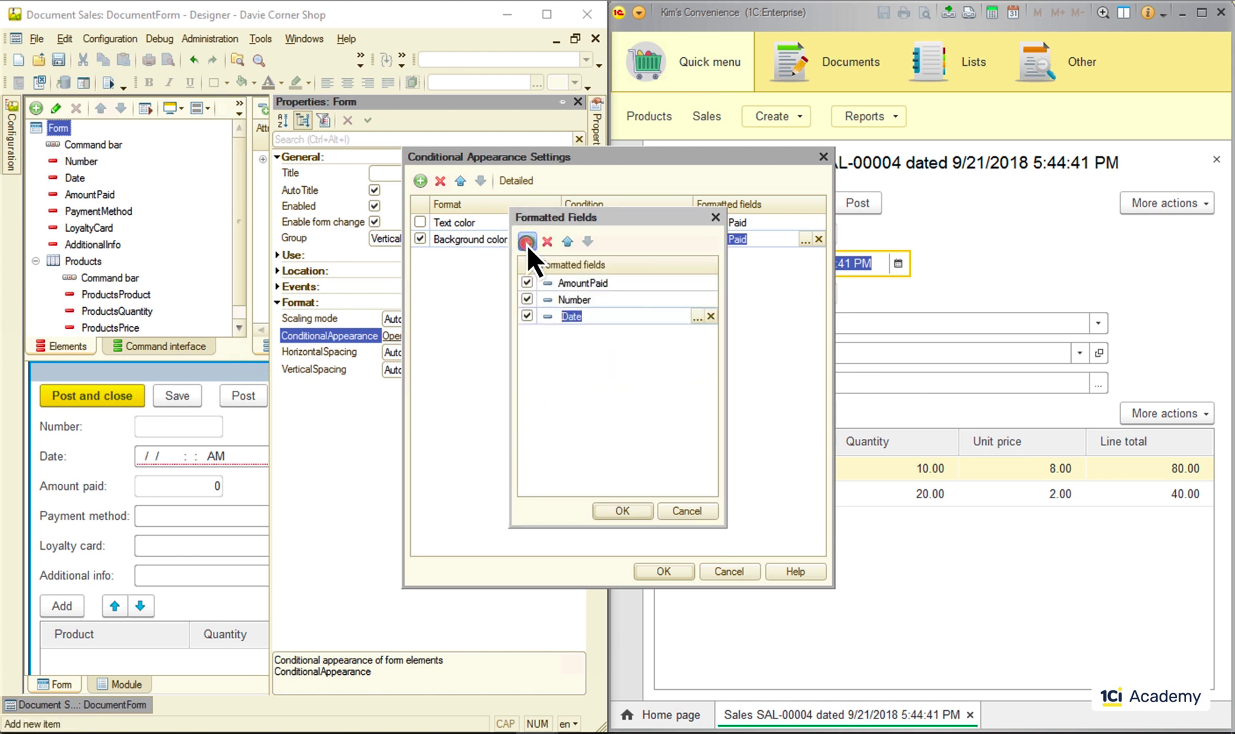
Add PaymentMethod, LoyaltyCard and AdditionalInfo to the second rule's formatted fields.
{"action": "left_click", "coordinate": [525, 241]}
{"action": "left_click", "coordinate": [695, 332]}
{"action": "double_click", "coordinate": [589, 381]}
{"action": "left_click", "coordinate": [525, 241]}
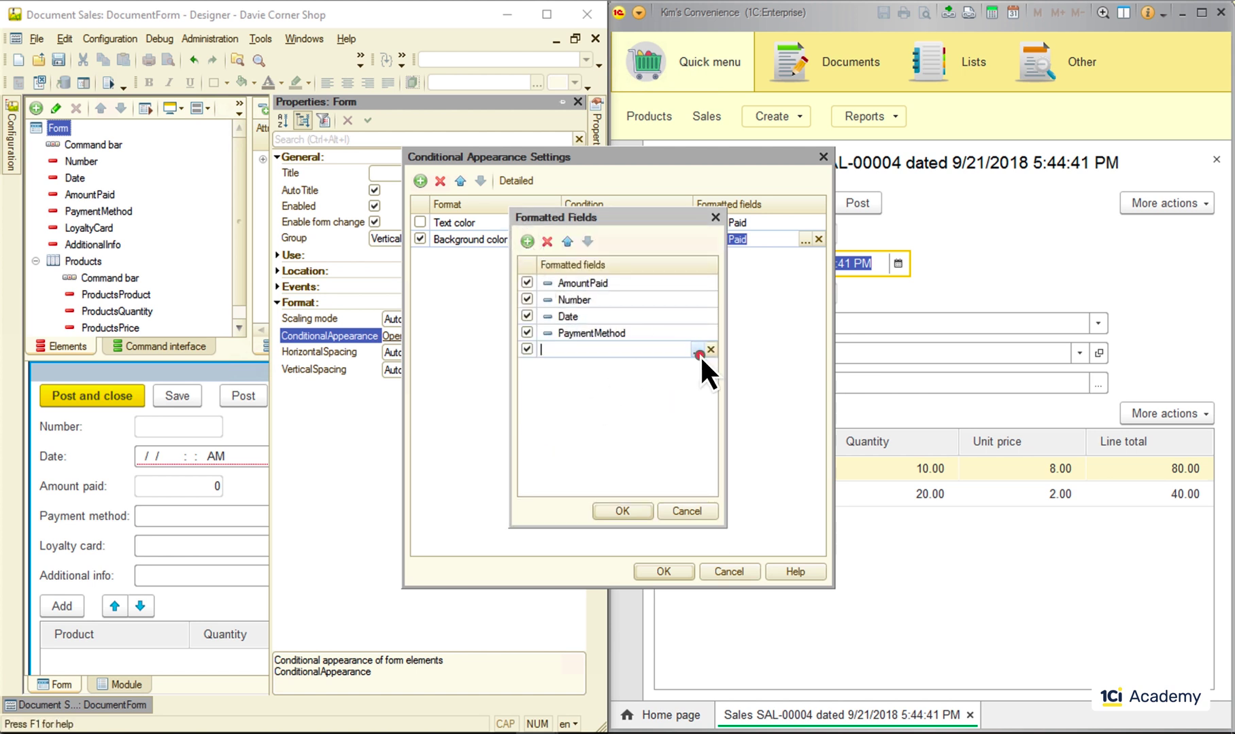
{"action": "left_click", "coordinate": [698, 350]}
{"action": "double_click", "coordinate": [580, 415]}
{"action": "left_click", "coordinate": [525, 241]}
{"action": "left_click", "coordinate": [698, 367]}
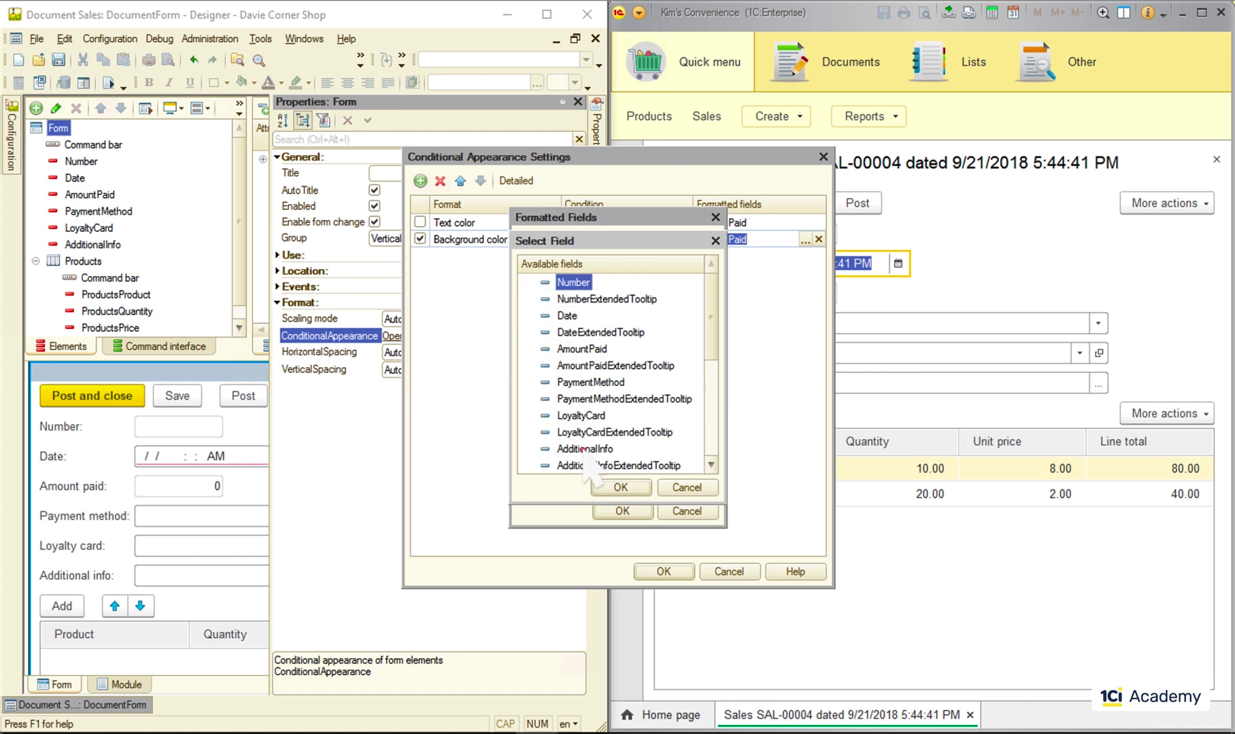
{"action": "double_click", "coordinate": [584, 449]}
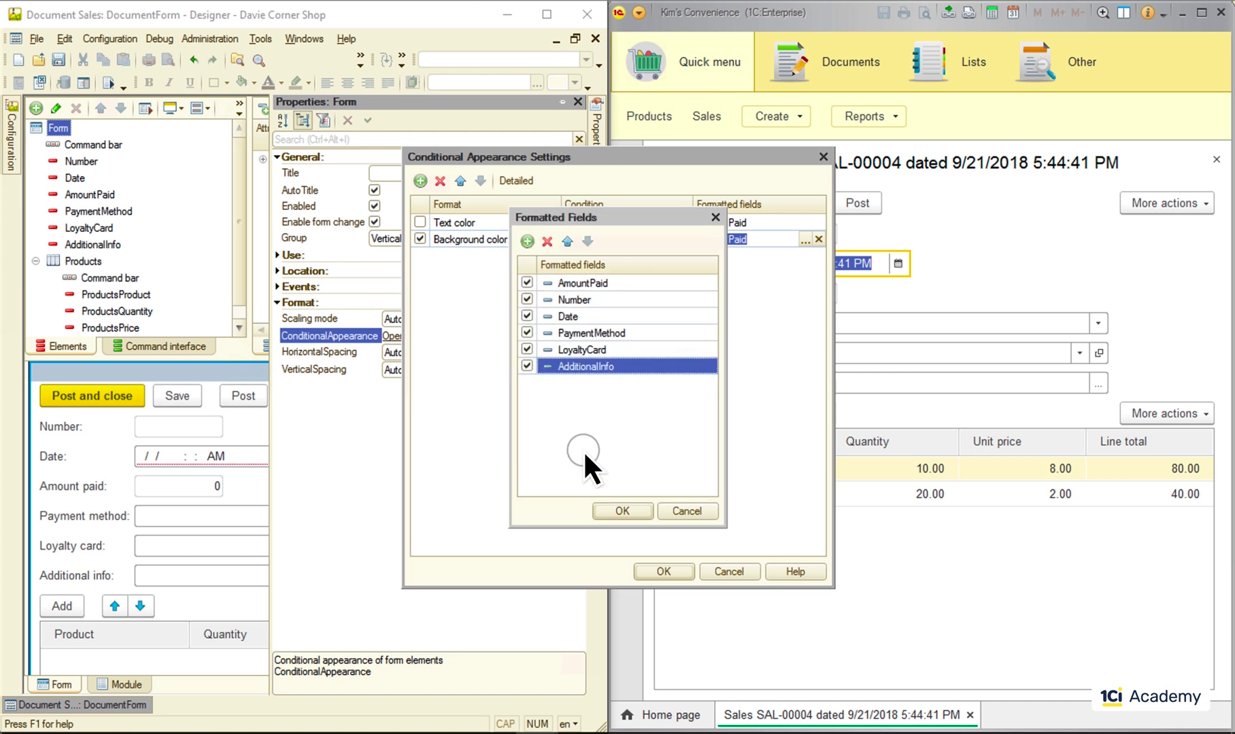
Add the Products table's product, quantity, price and line total columns to the formatted fields and save the conditional appearance settings.
{"action": "left_click", "coordinate": [525, 241]}
{"action": "left_click", "coordinate": [699, 386]}
{"action": "scroll", "coordinate": [625, 313], "scroll_direction": "down", "scroll_amount": 5}
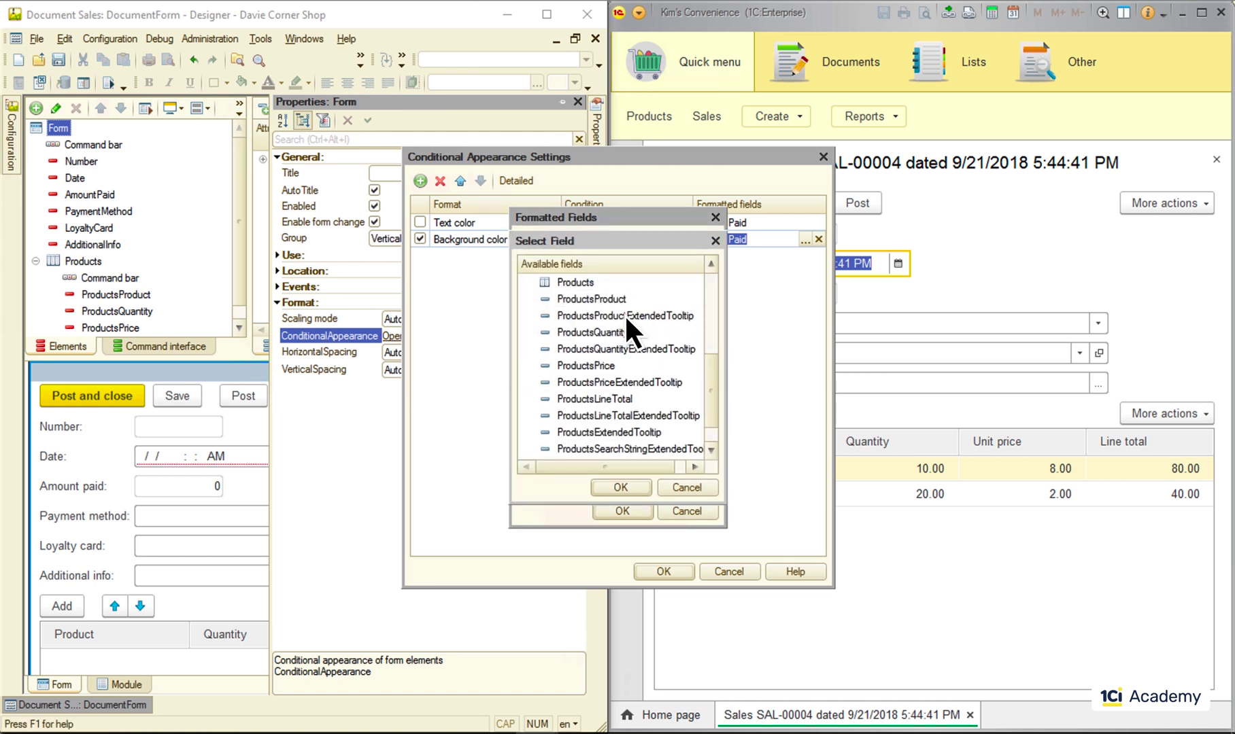
{"action": "double_click", "coordinate": [624, 315]}
{"action": "left_click", "coordinate": [697, 386]}
{"action": "scroll", "coordinate": [695, 387], "scroll_direction": "down", "scroll_amount": 3}
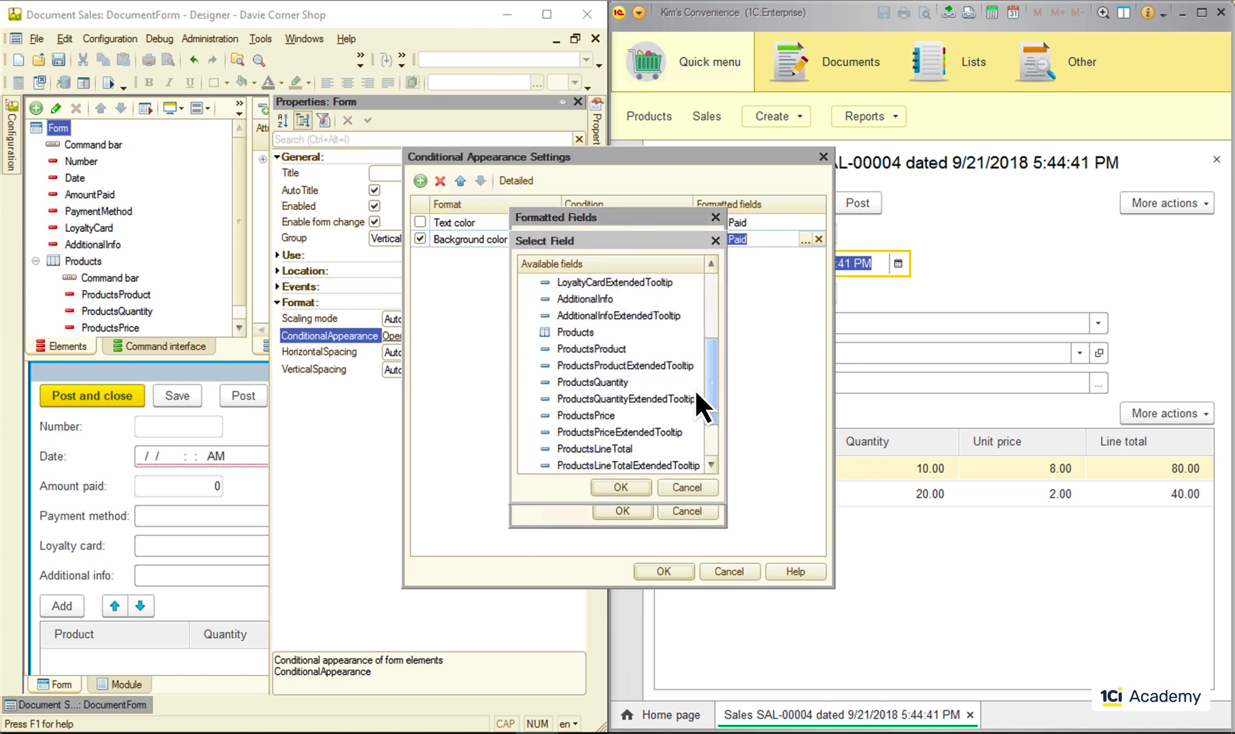
{"action": "double_click", "coordinate": [600, 382]}
{"action": "left_click", "coordinate": [527, 242]}
{"action": "left_click", "coordinate": [697, 401]}
{"action": "scroll", "coordinate": [711, 377], "scroll_direction": "down", "scroll_amount": 4}
{"action": "double_click", "coordinate": [615, 433]}
{"action": "left_click", "coordinate": [526, 243]}
{"action": "left_click", "coordinate": [699, 436]}
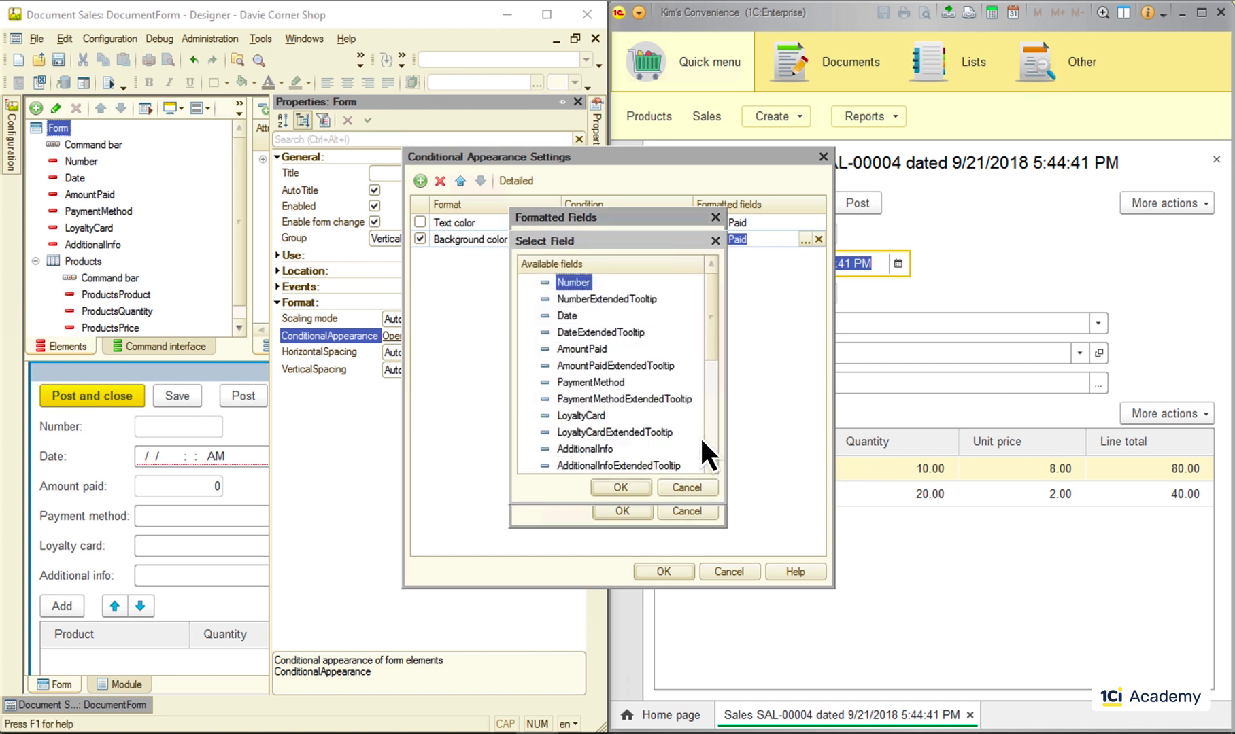
{"action": "scroll", "coordinate": [713, 401], "scroll_direction": "down", "scroll_amount": 5}
{"action": "double_click", "coordinate": [594, 351]}
{"action": "left_click", "coordinate": [622, 511]}
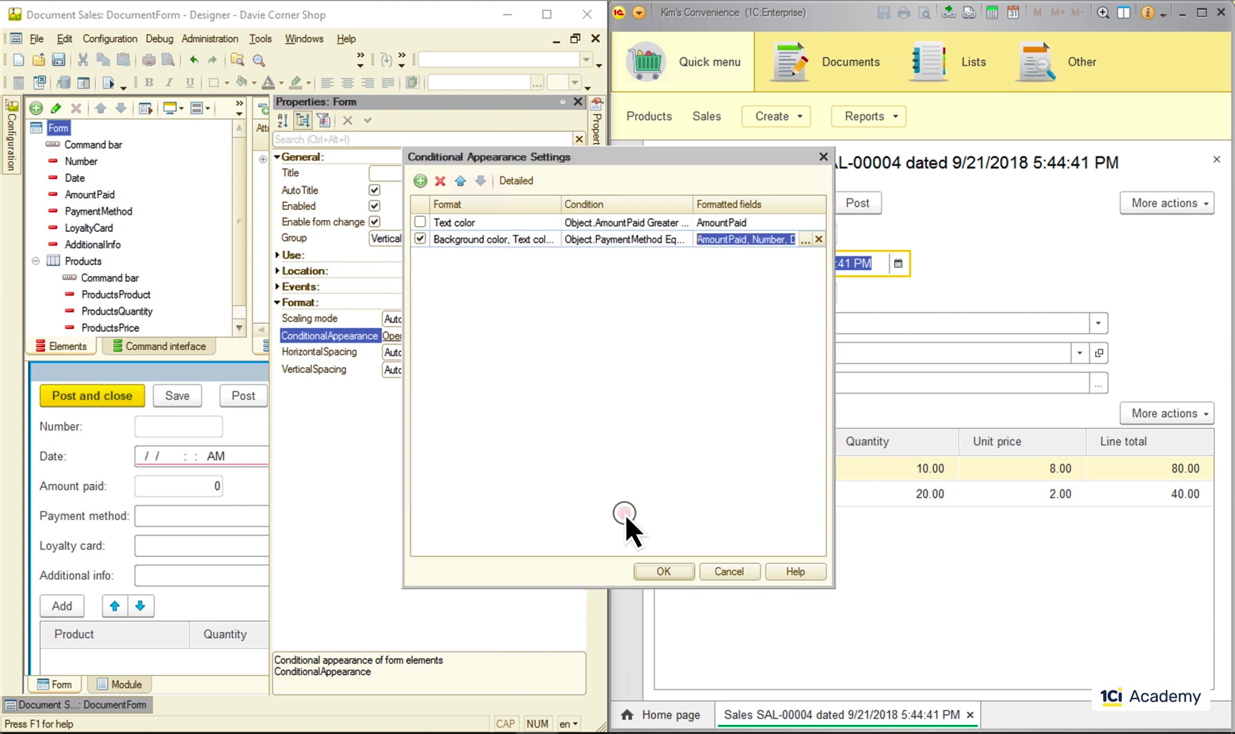
{"action": "left_click", "coordinate": [661, 571]}
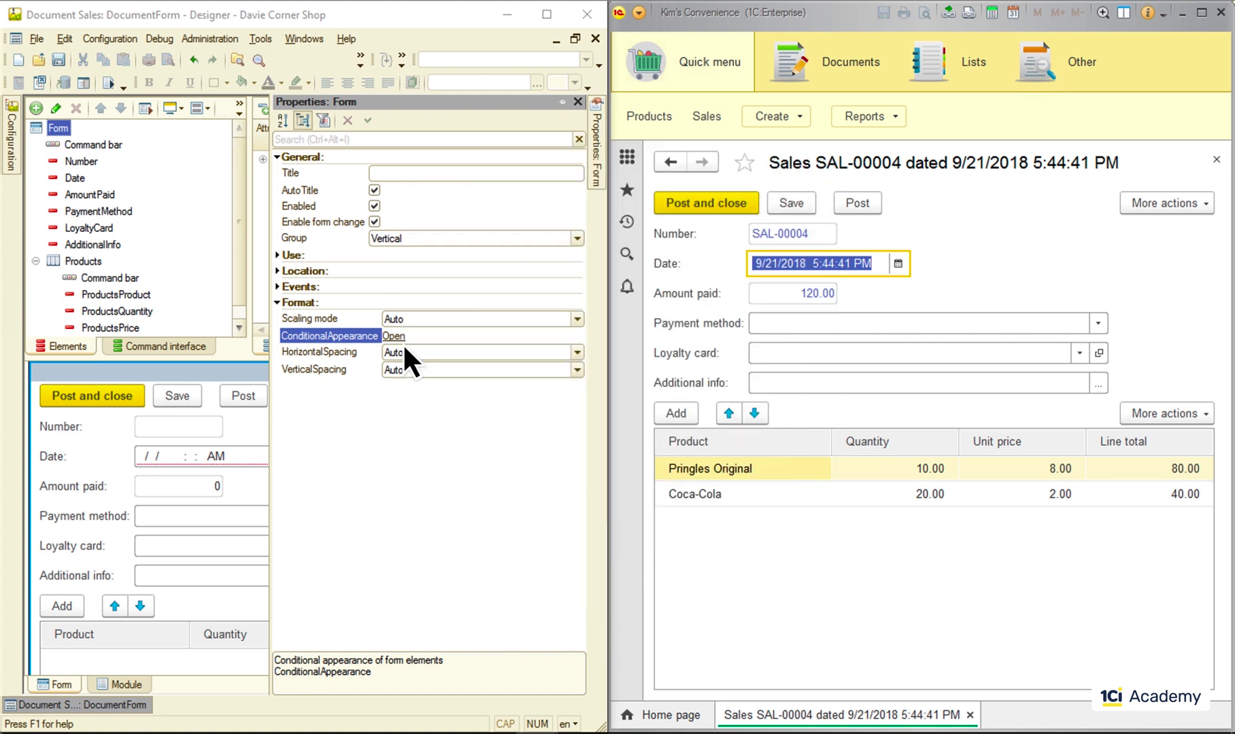
Refresh the 1C:Enterprise application, open the 9/21/2018 5:44:41 PM sale and set its payment method to Cash.
{"action": "left_click", "coordinate": [108, 84]}
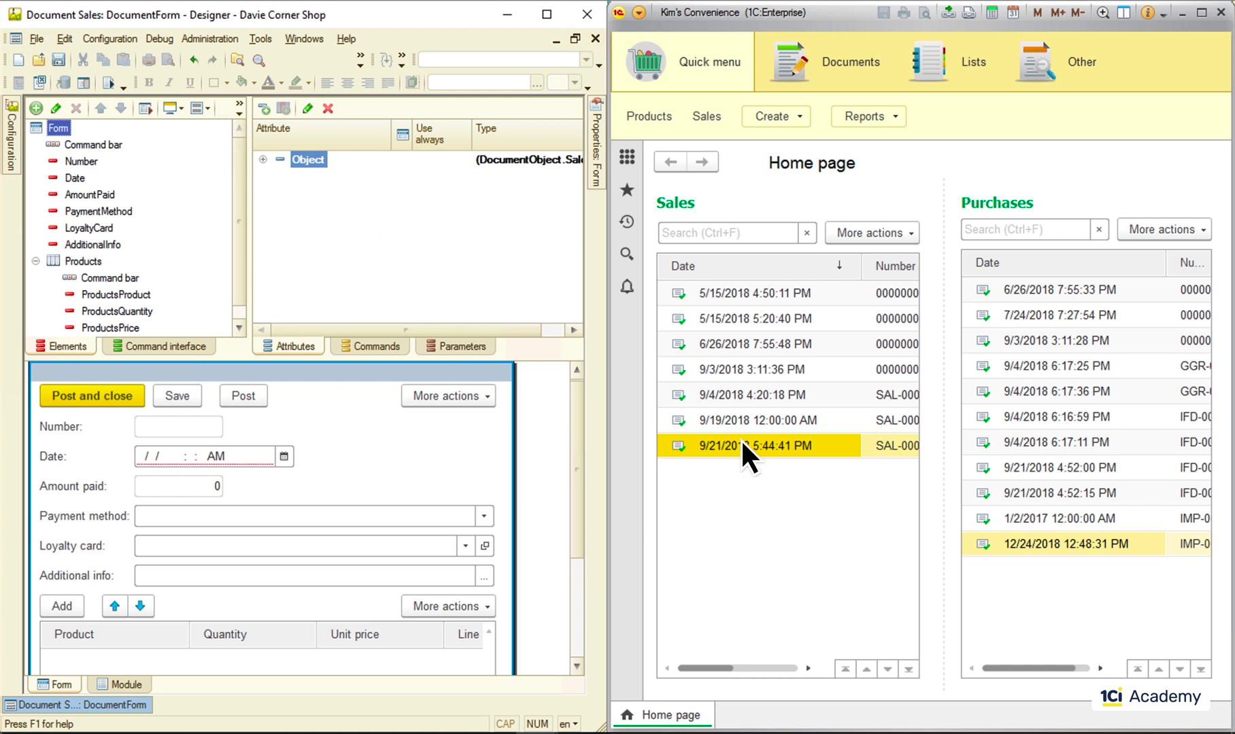
{"action": "double_click", "coordinate": [760, 447]}
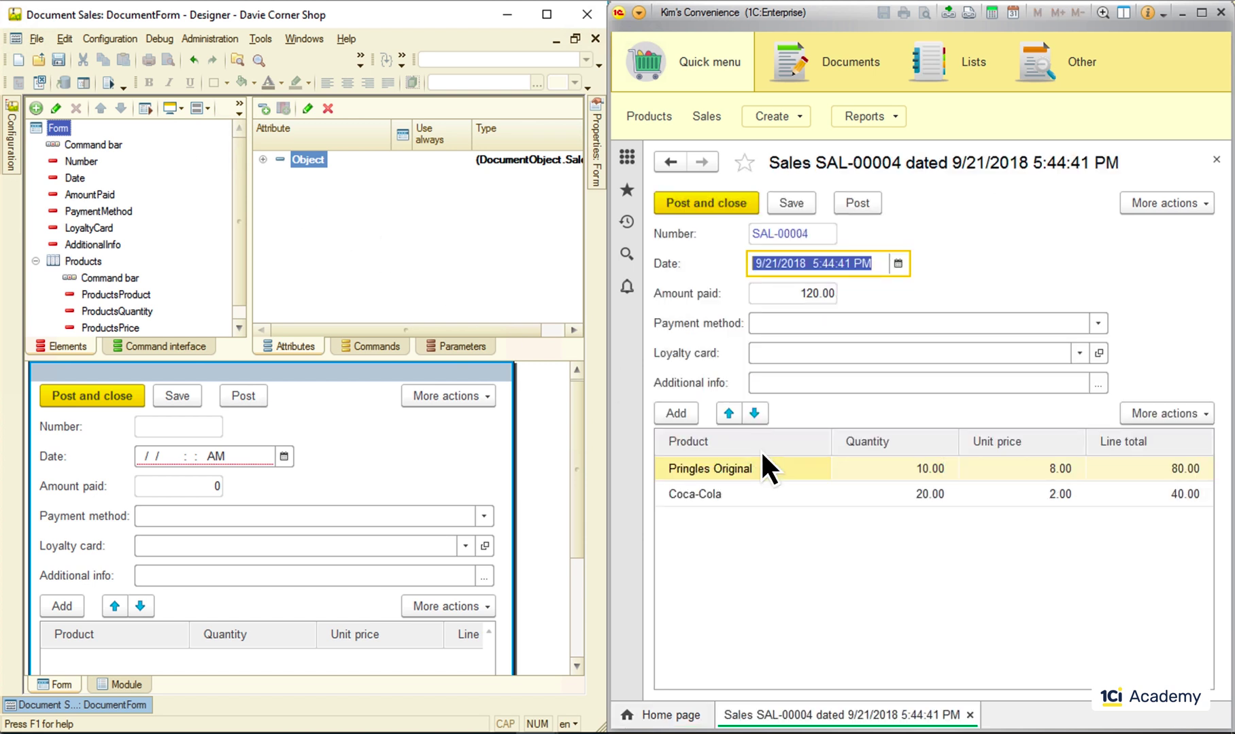
{"action": "left_click", "coordinate": [1097, 324]}
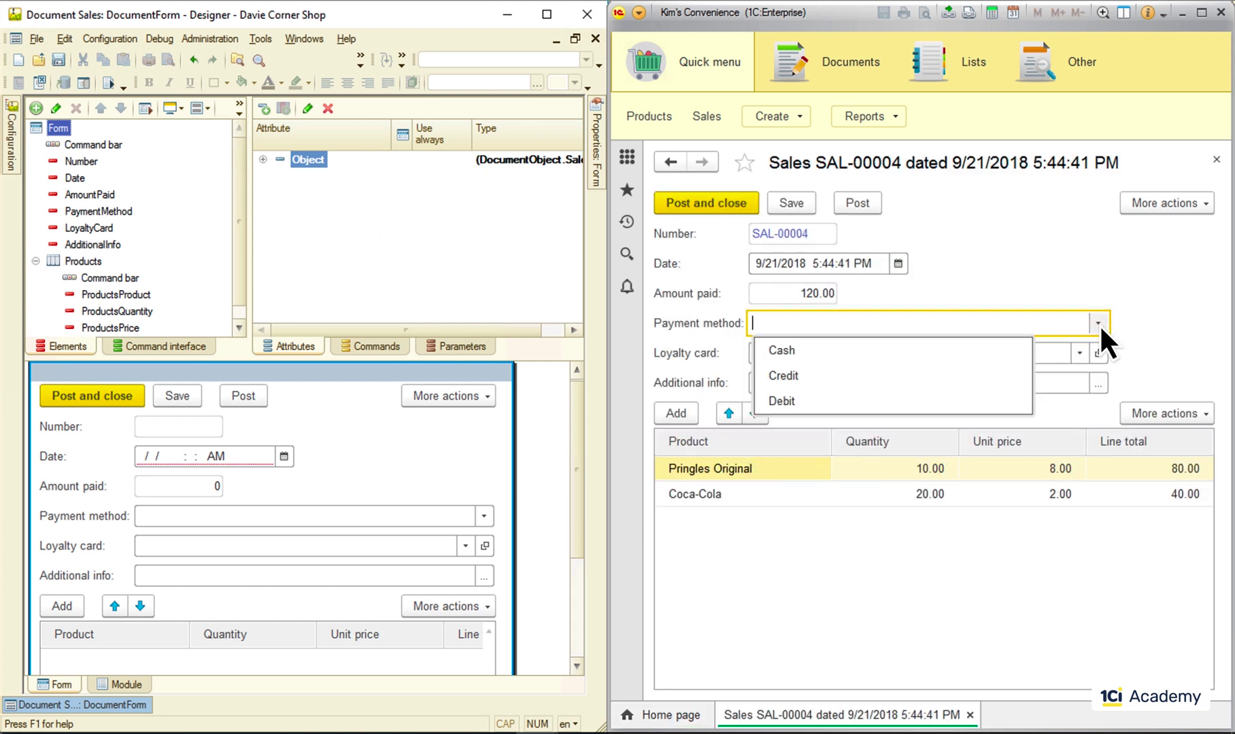
{"action": "left_click", "coordinate": [960, 349]}
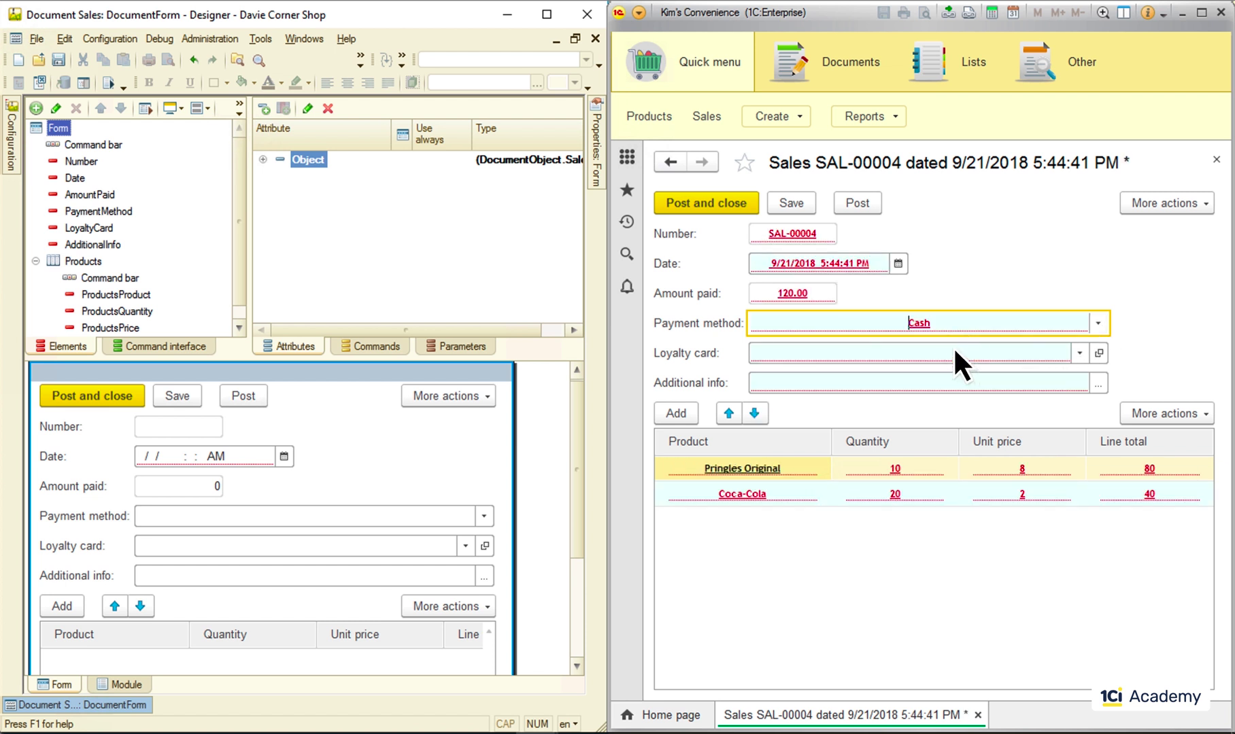
Open the form's conditional appearance settings and review the font defined in the second rule's format parameters.
{"action": "left_click", "coordinate": [597, 154]}
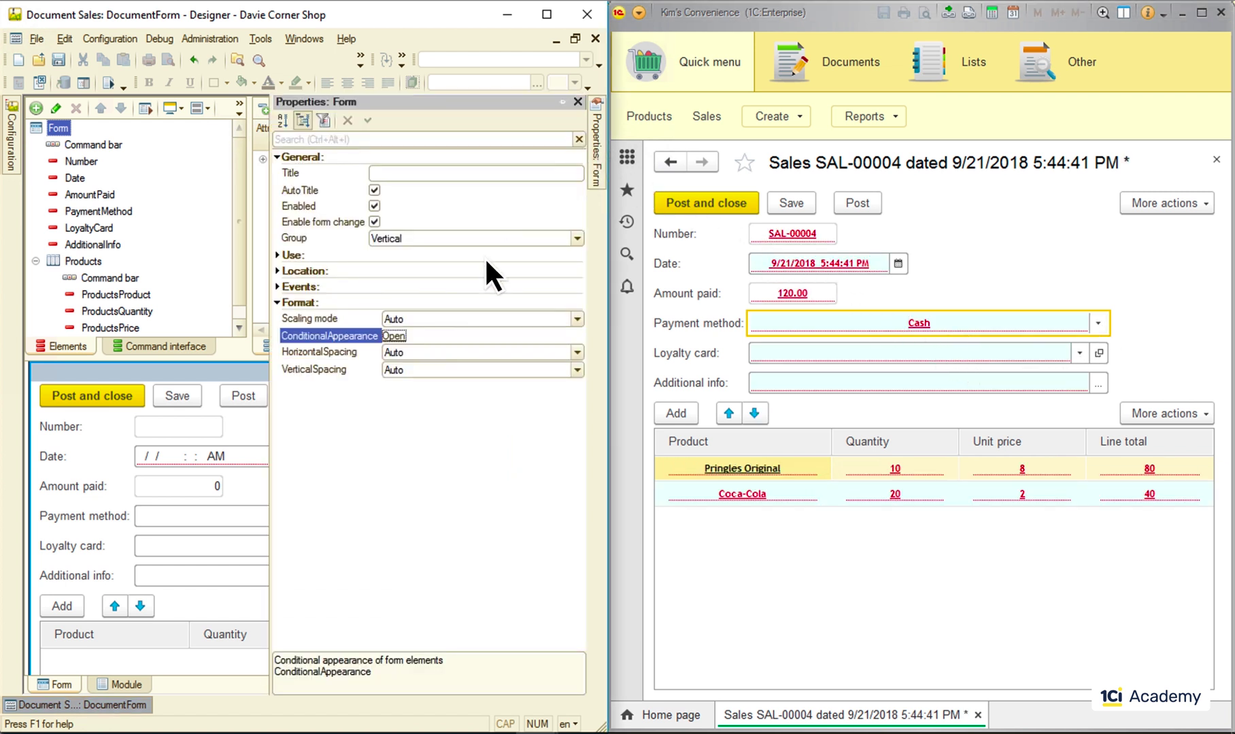
{"action": "left_click", "coordinate": [395, 336]}
{"action": "left_click", "coordinate": [195, 231]}
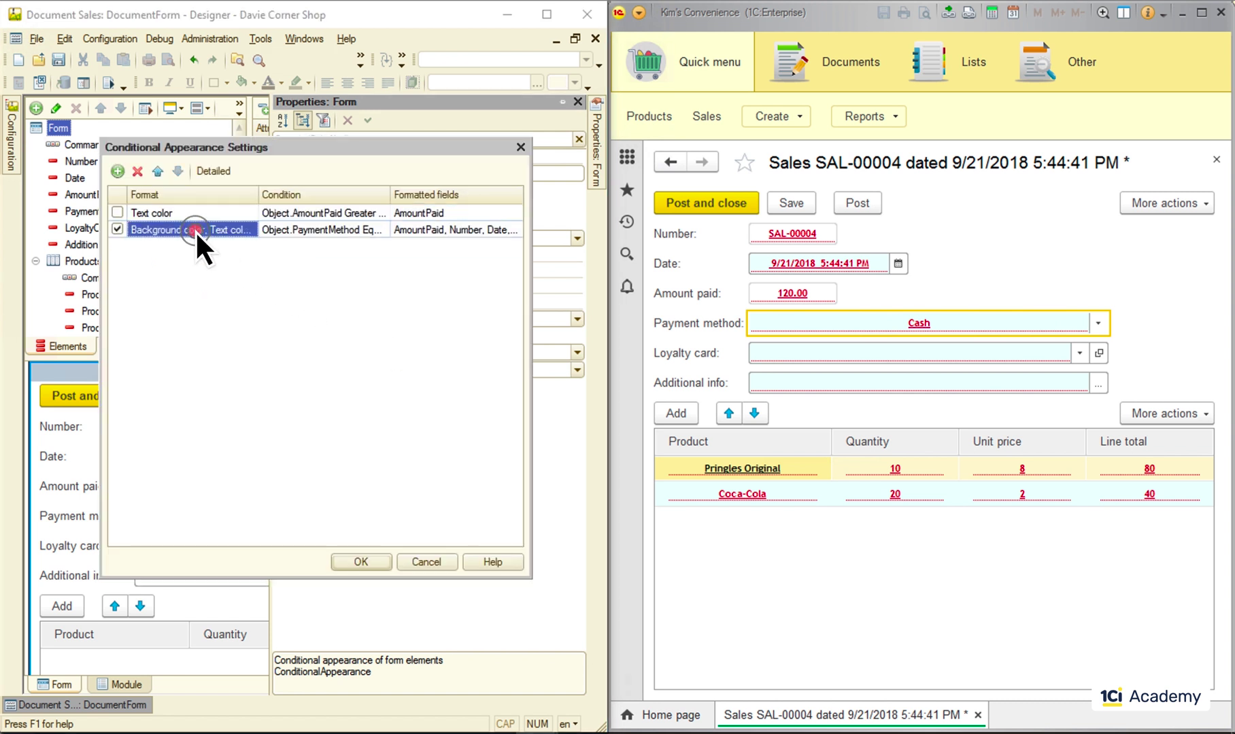
{"action": "left_click", "coordinate": [242, 230]}
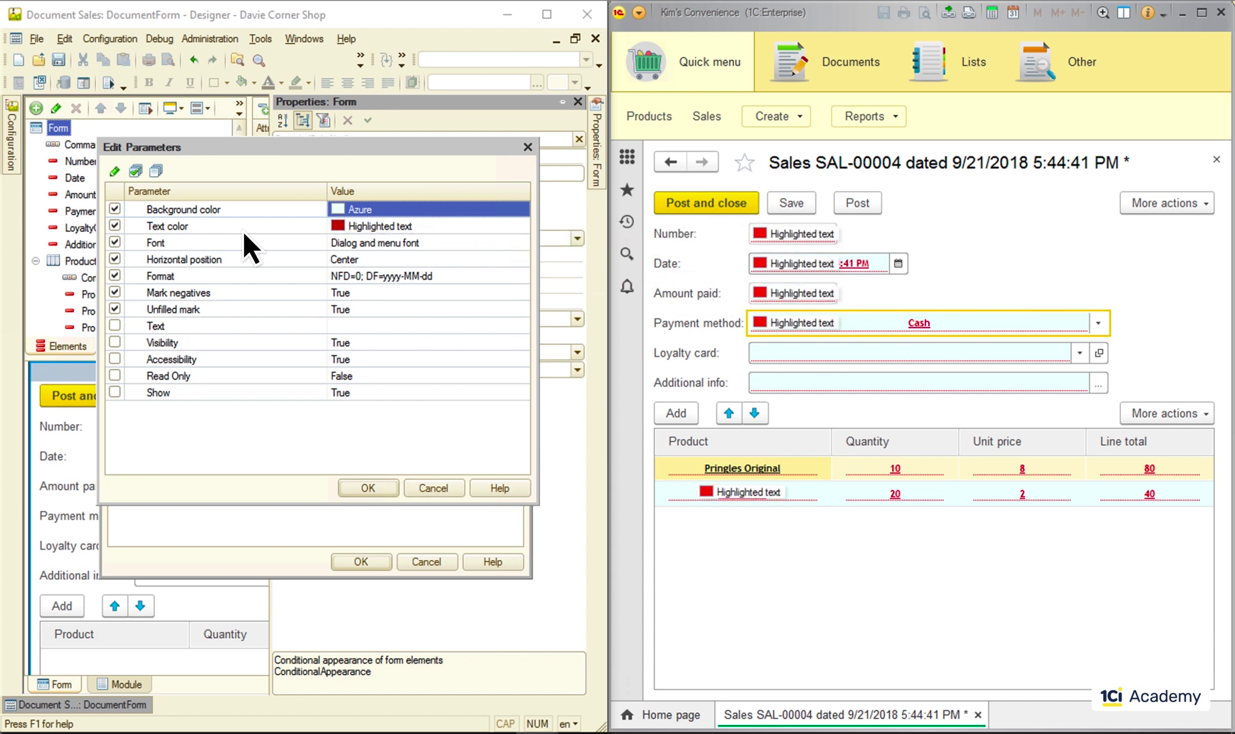
{"action": "left_click", "coordinate": [410, 243]}
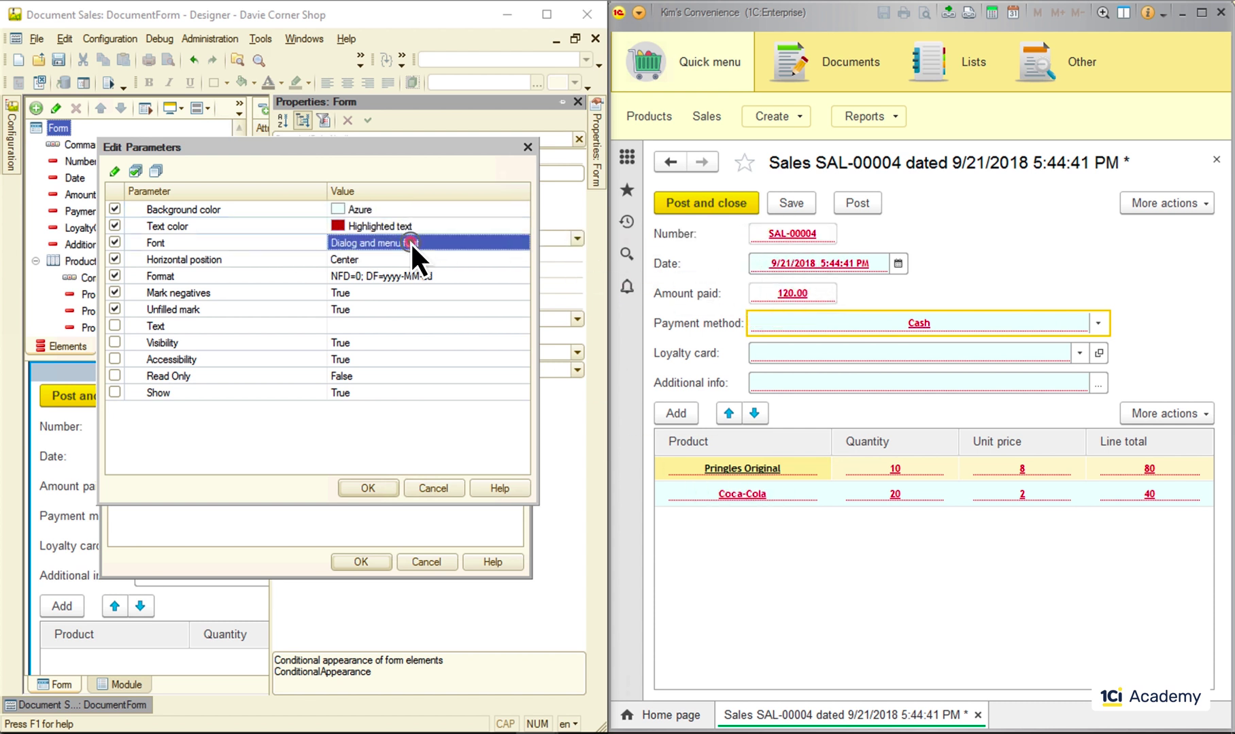
{"action": "left_click", "coordinate": [410, 242]}
{"action": "left_click", "coordinate": [510, 243]}
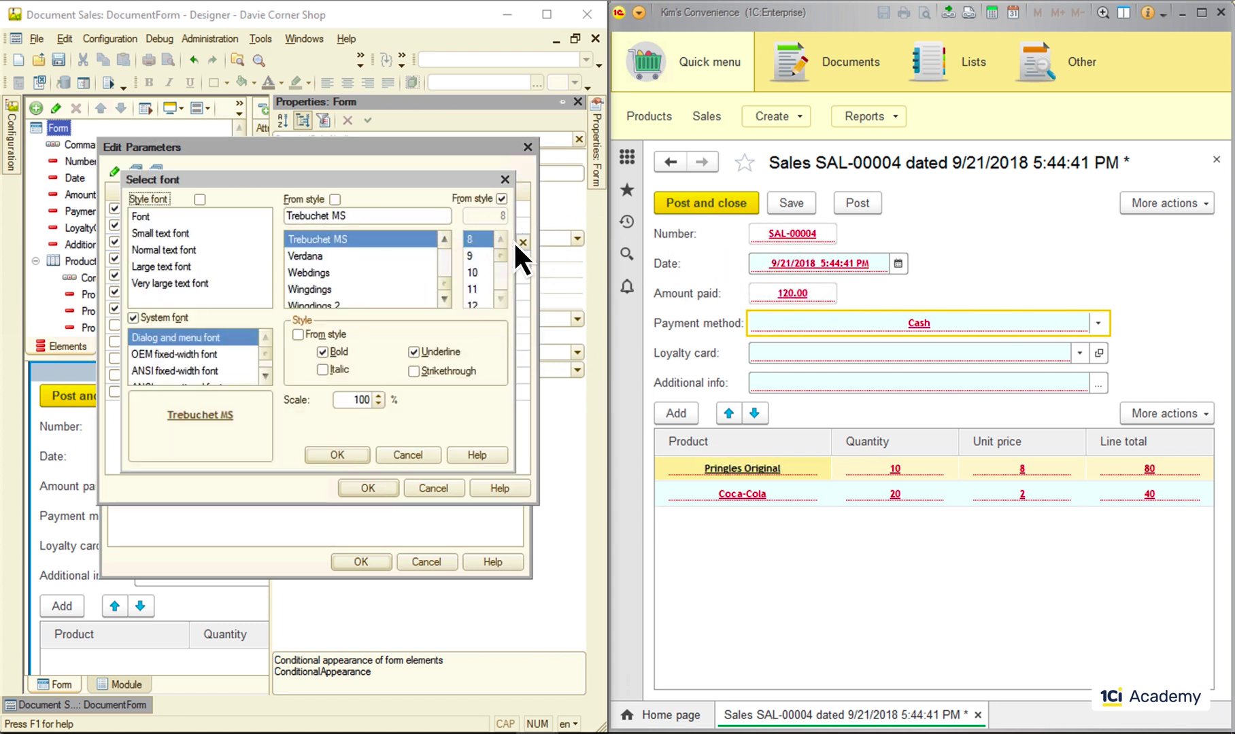
{"action": "left_click", "coordinate": [342, 449]}
{"action": "left_click", "coordinate": [342, 449]}
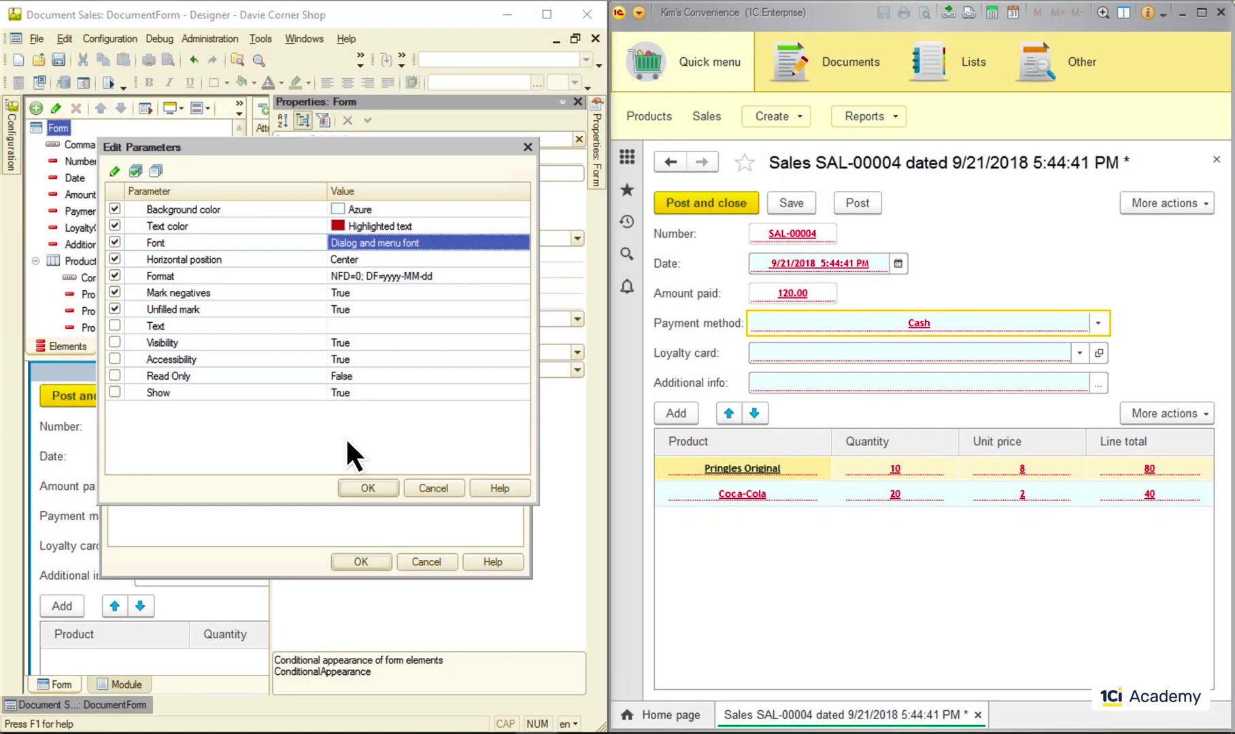
Examine the second rule's number format string and switch the open sale's payment method to Credit to compare the field formatting.
{"action": "left_click", "coordinate": [376, 274]}
{"action": "left_click", "coordinate": [524, 276]}
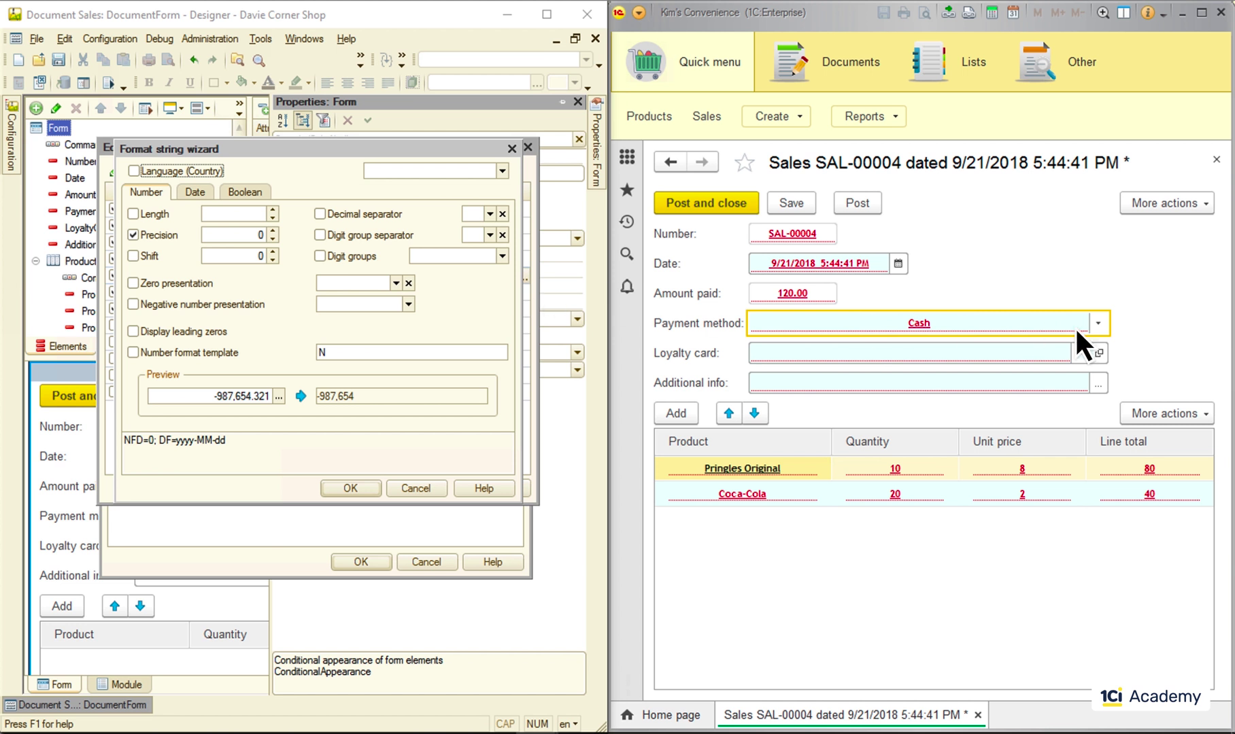
{"action": "left_click", "coordinate": [1099, 324]}
{"action": "left_click", "coordinate": [981, 376]}
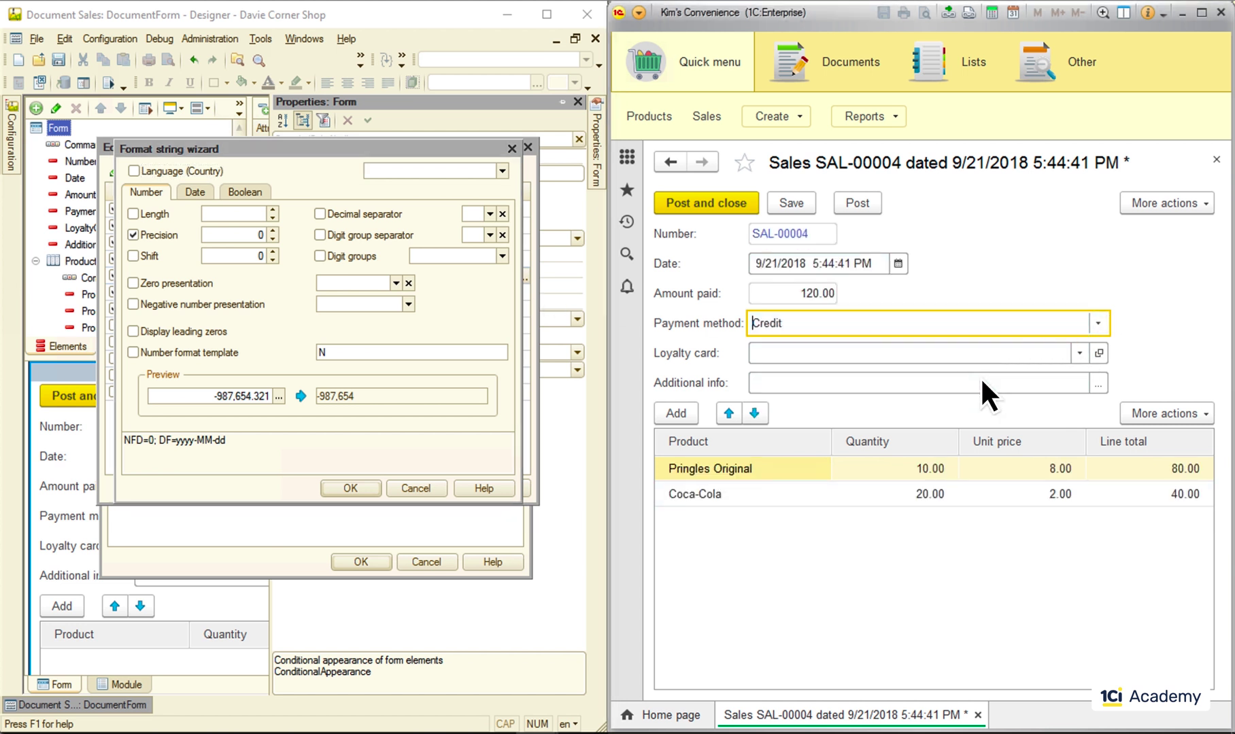
Turn off all of the second rule's format parameters and remove every formatted field except ProductsPrice.
{"action": "left_click", "coordinate": [350, 489]}
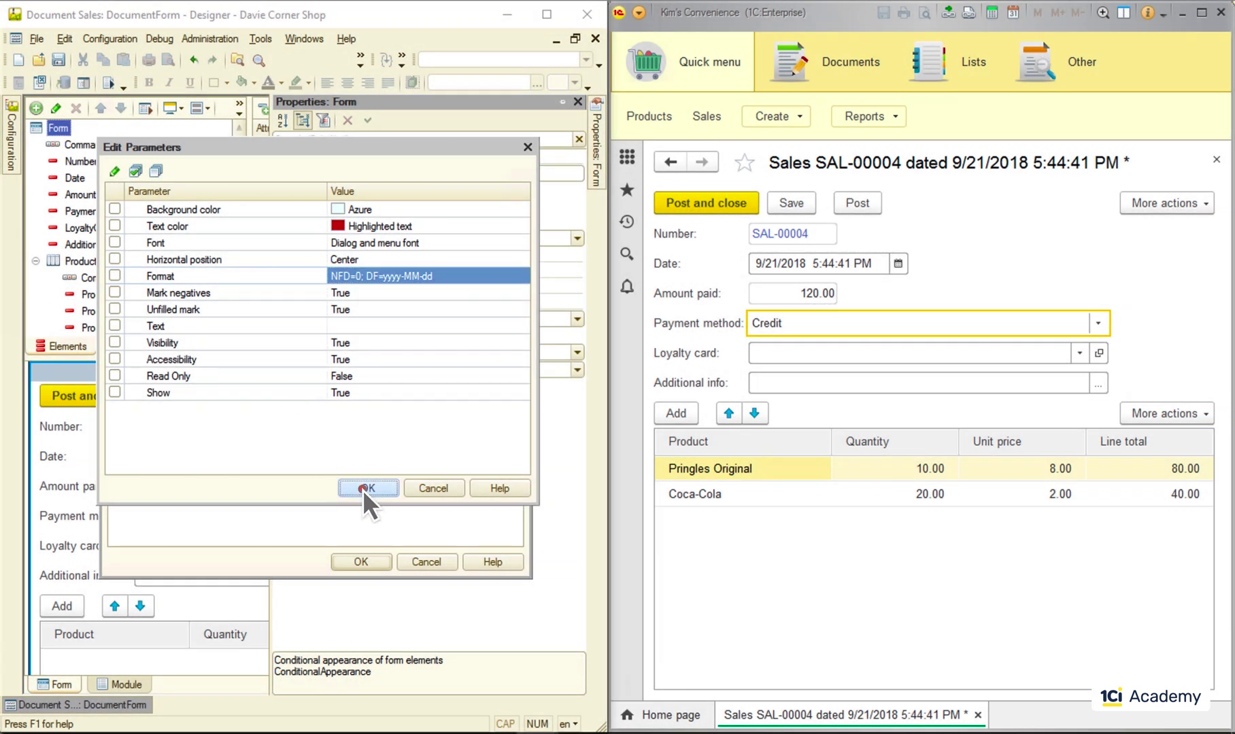
{"action": "left_click", "coordinate": [362, 489]}
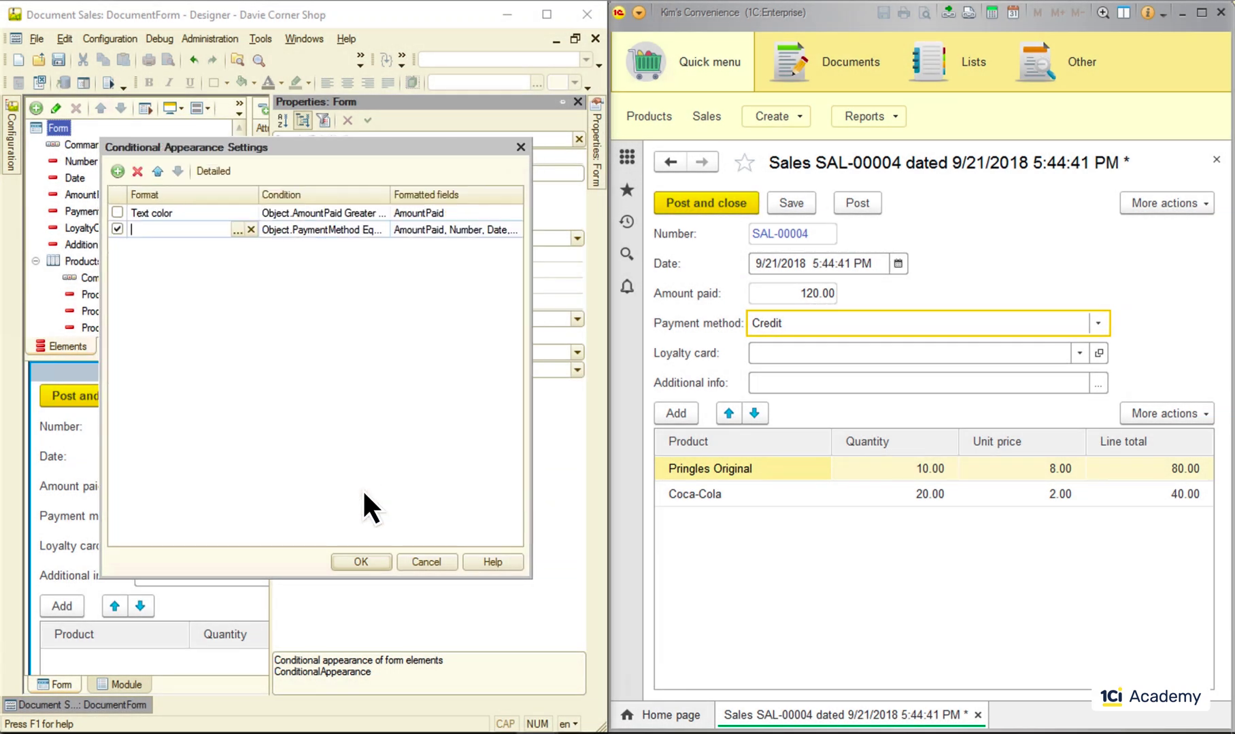
{"action": "left_click", "coordinate": [456, 228]}
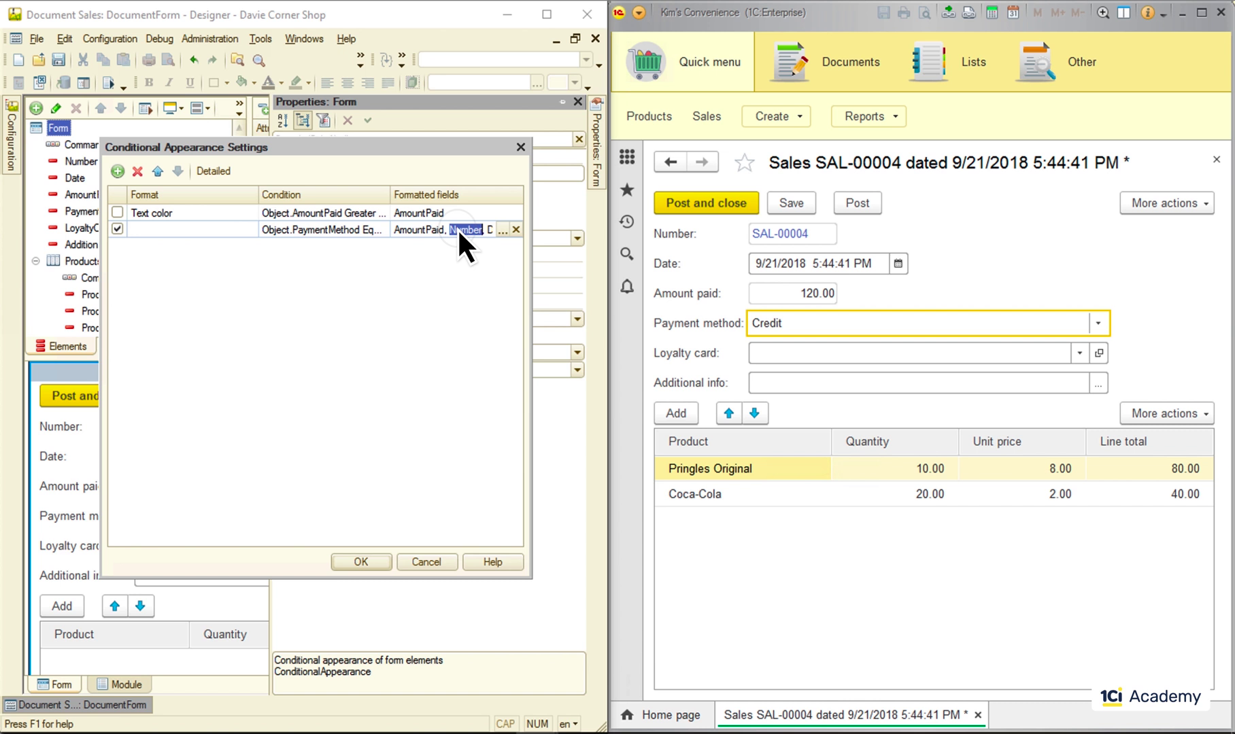
{"action": "left_click", "coordinate": [503, 232]}
{"action": "left_click", "coordinate": [547, 242]}
{"action": "left_click", "coordinate": [547, 242]}
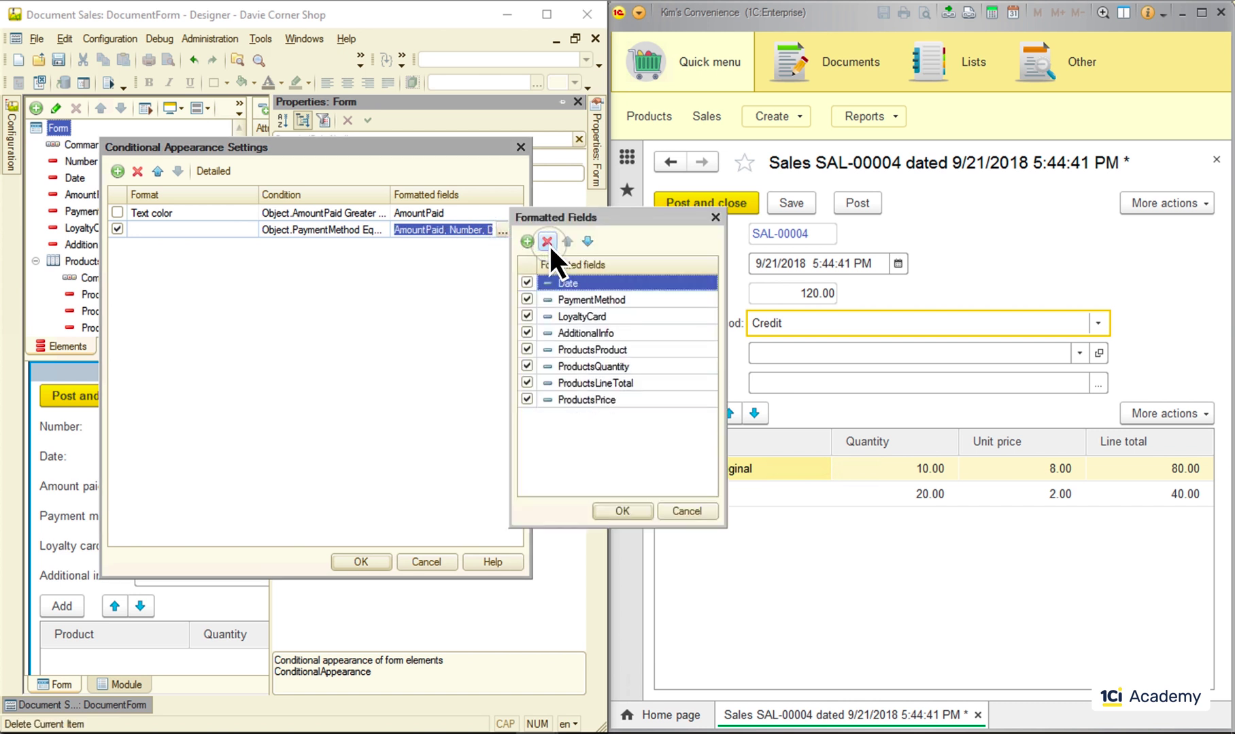
{"action": "left_click", "coordinate": [547, 242]}
{"action": "left_click", "coordinate": [548, 243]}
{"action": "left_click", "coordinate": [548, 243]}
{"action": "left_click", "coordinate": [548, 243]}
{"action": "left_click", "coordinate": [548, 242]}
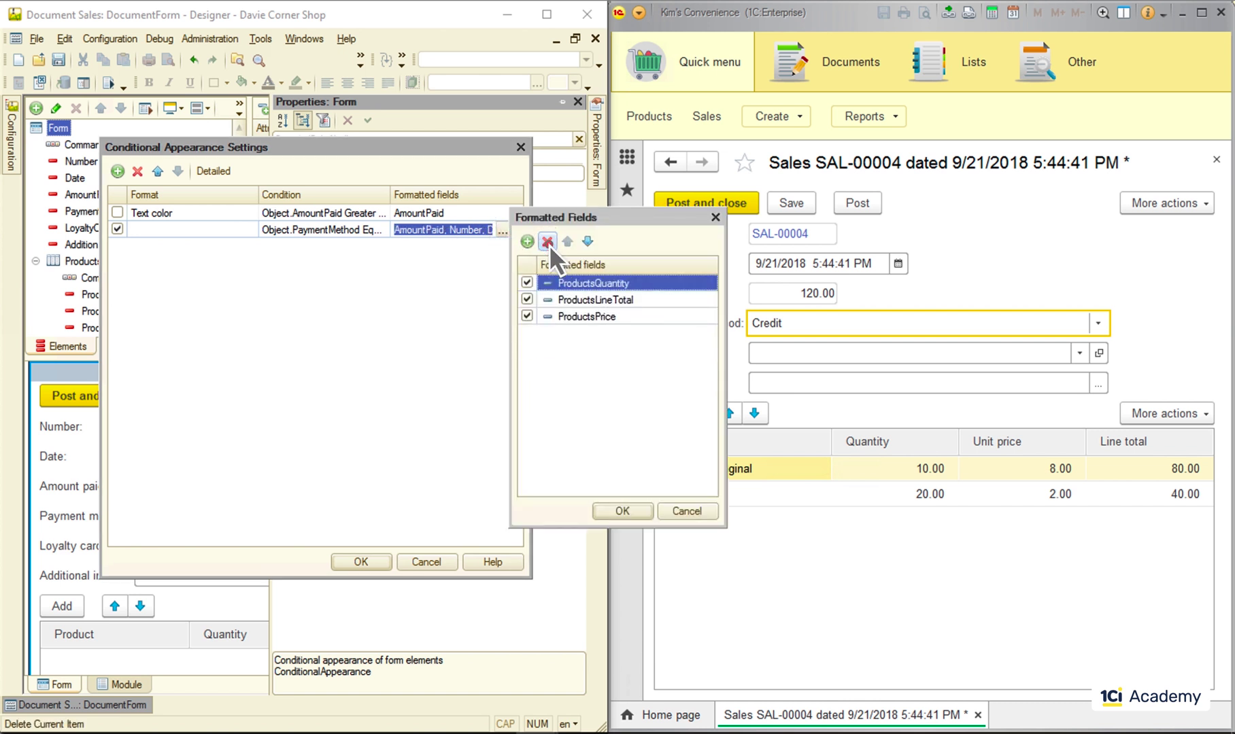
{"action": "left_click", "coordinate": [548, 243]}
{"action": "left_click", "coordinate": [548, 243]}
{"action": "left_click", "coordinate": [622, 511]}
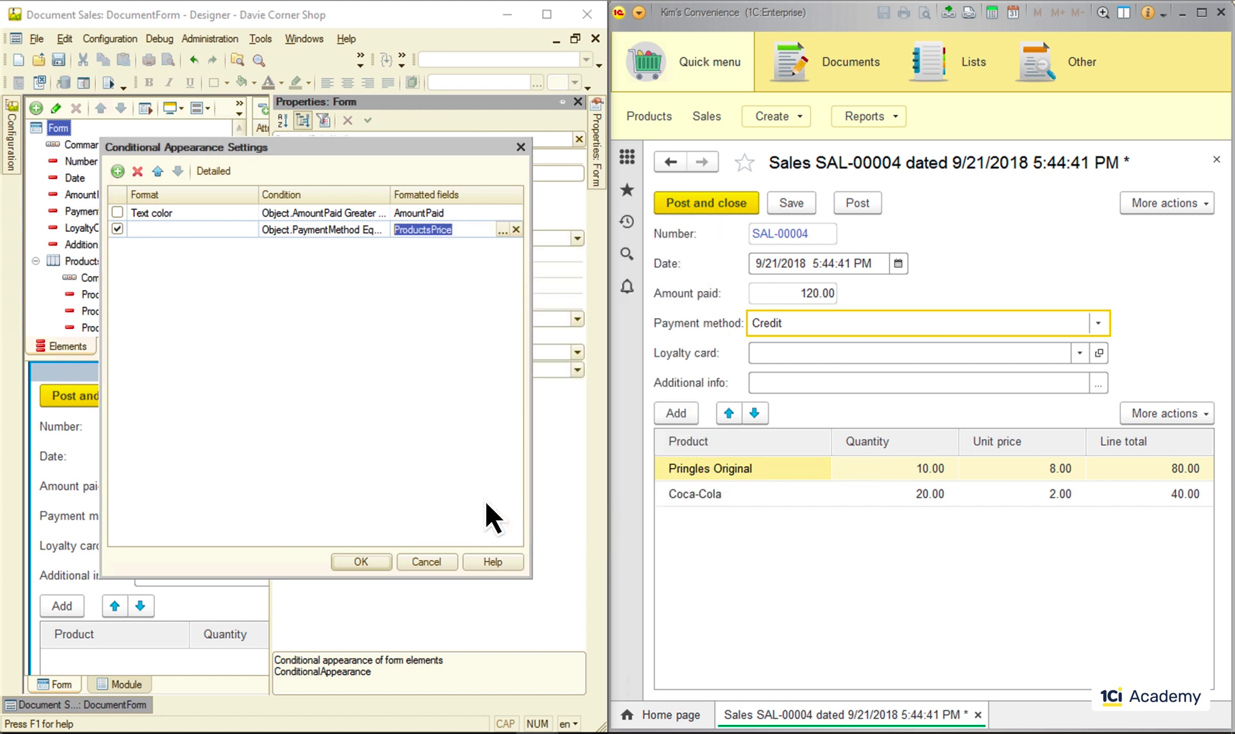
{"action": "left_click", "coordinate": [402, 489]}
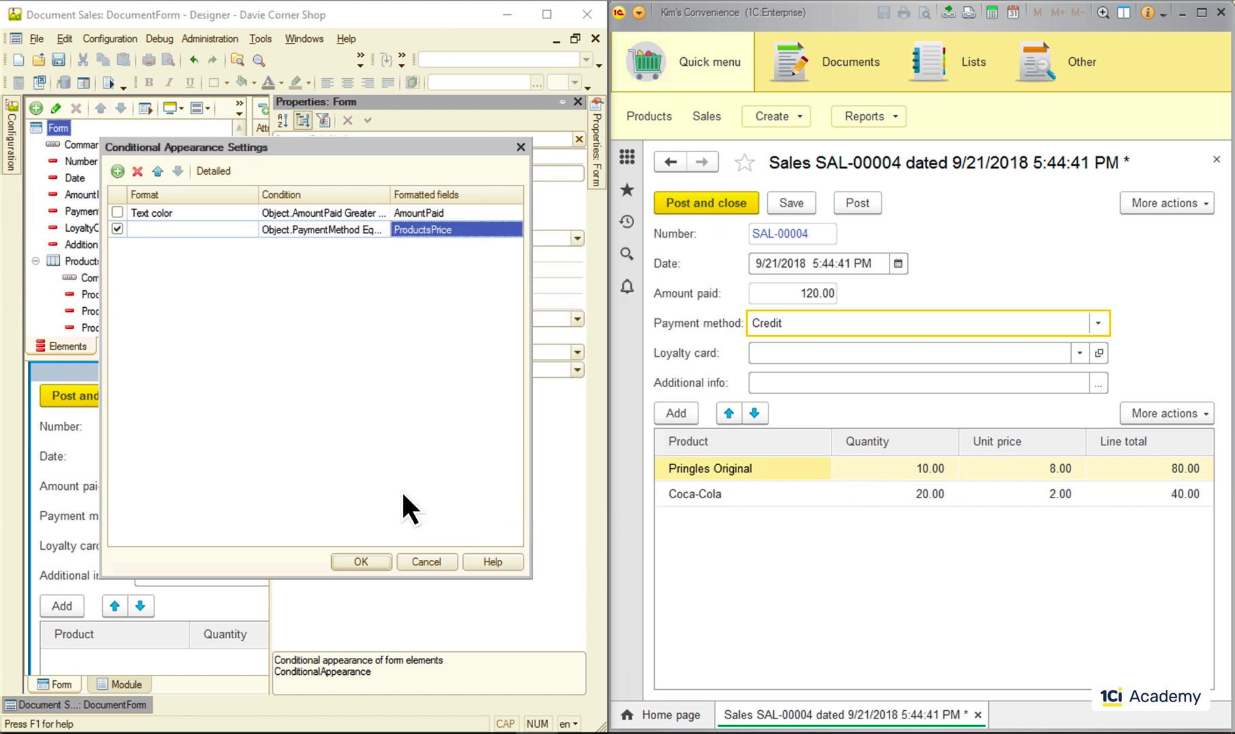
Set the second rule's Visibility parameter to False and save the conditional appearance settings.
{"action": "left_click", "coordinate": [179, 233]}
{"action": "left_click", "coordinate": [254, 230]}
{"action": "left_click", "coordinate": [361, 342]}
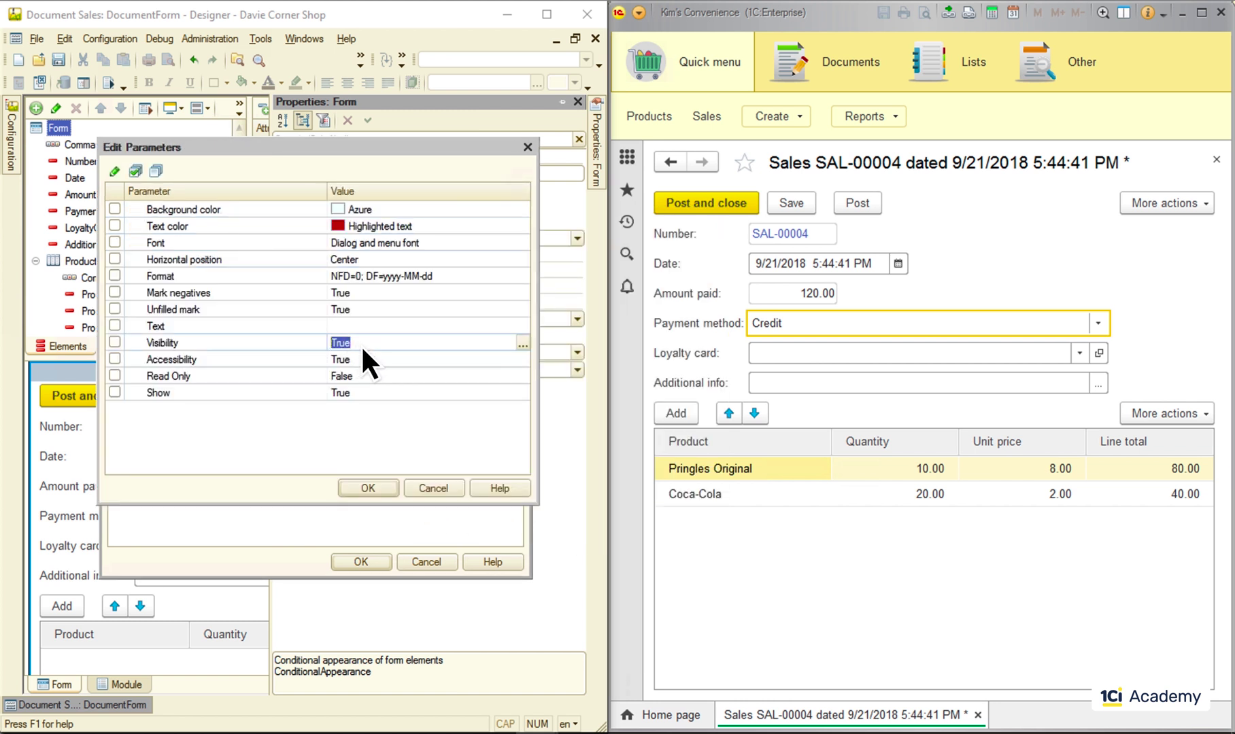
{"action": "left_click", "coordinate": [522, 344]}
{"action": "left_click", "coordinate": [478, 360]}
{"action": "left_click", "coordinate": [368, 488]}
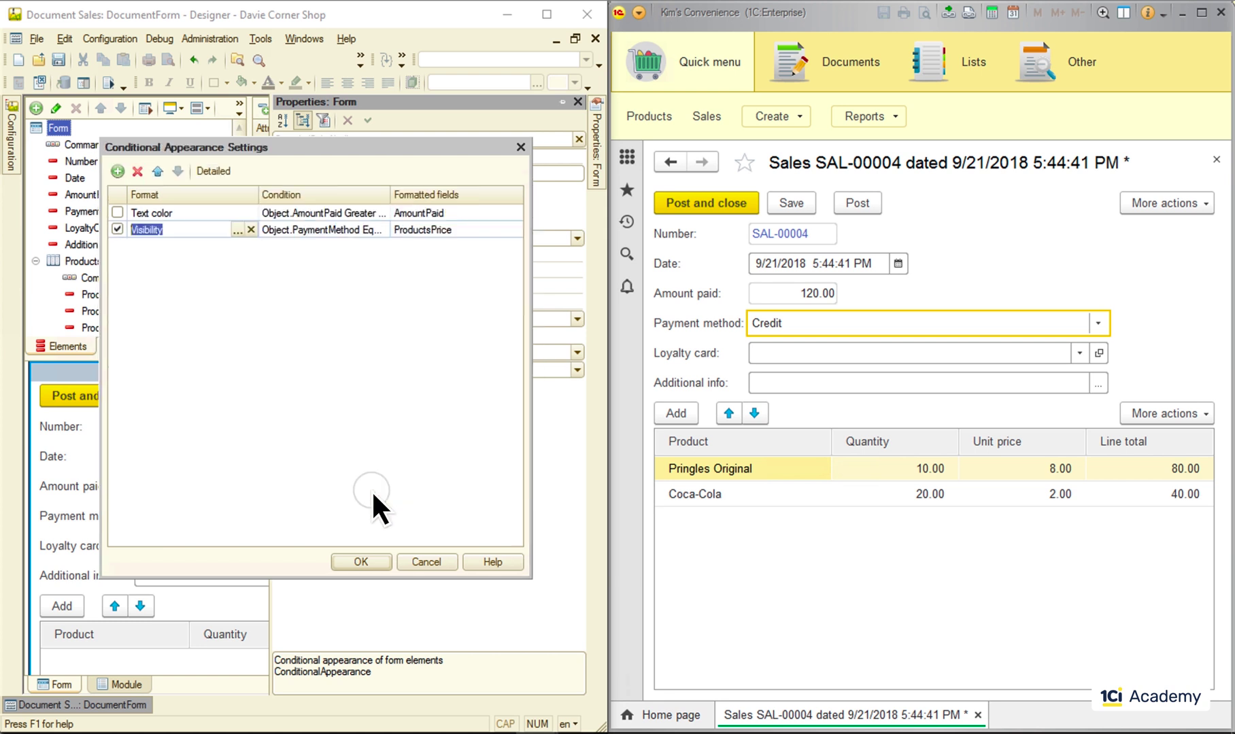
{"action": "left_click", "coordinate": [362, 561]}
Restart the application and test the Visibility rule on the 9/21/2018 5:44:41 PM sale with payment method Cash, followed by Credit.
{"action": "left_click", "coordinate": [106, 83]}
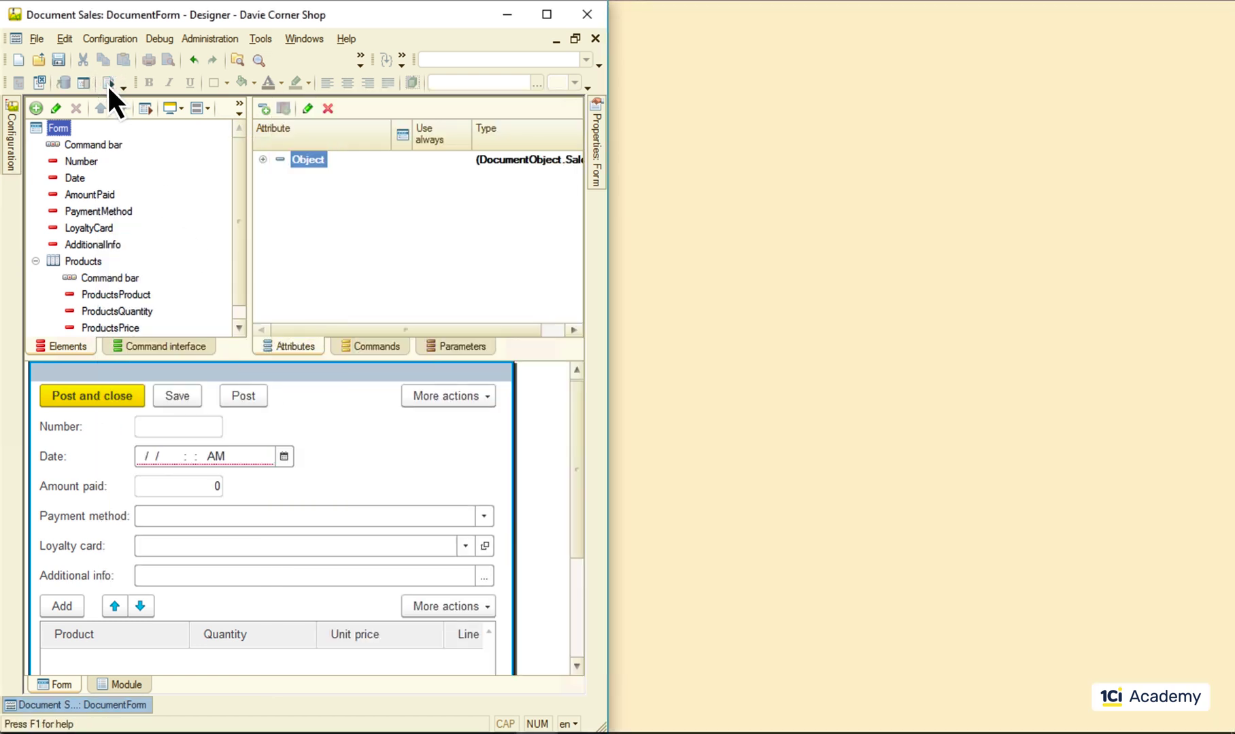
{"action": "double_click", "coordinate": [749, 448]}
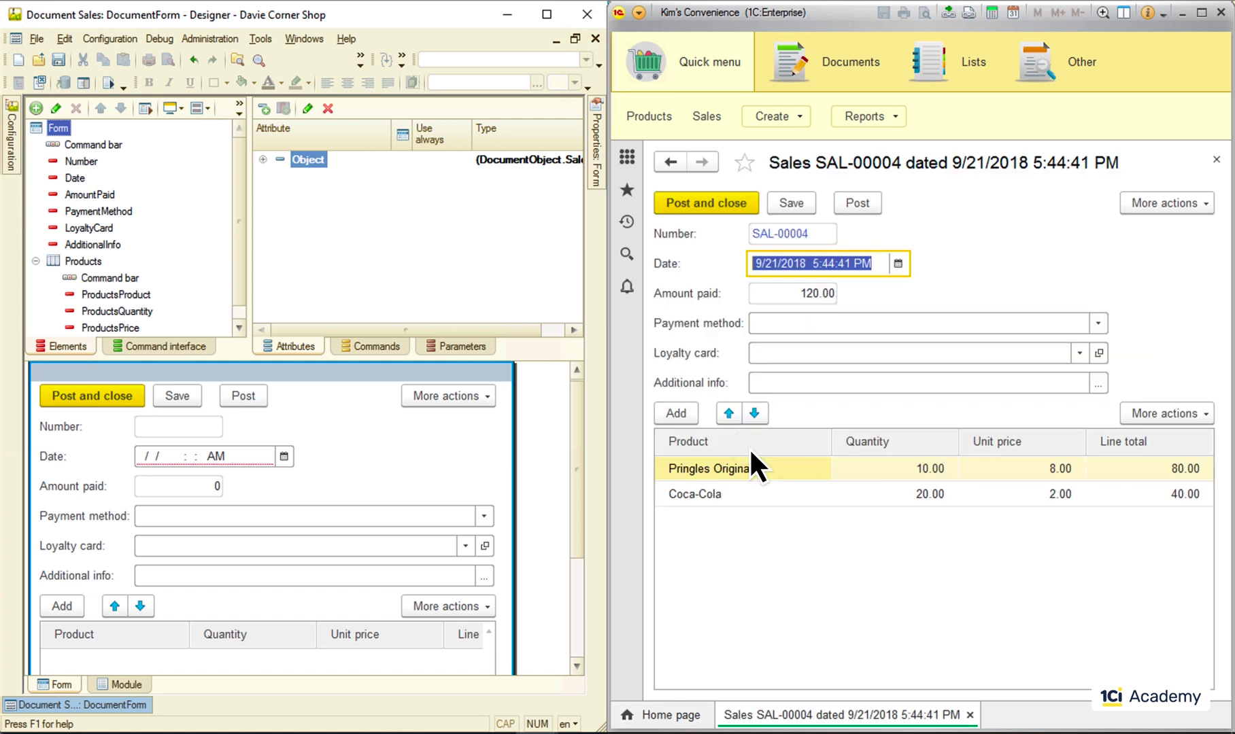
{"action": "left_click", "coordinate": [1098, 324]}
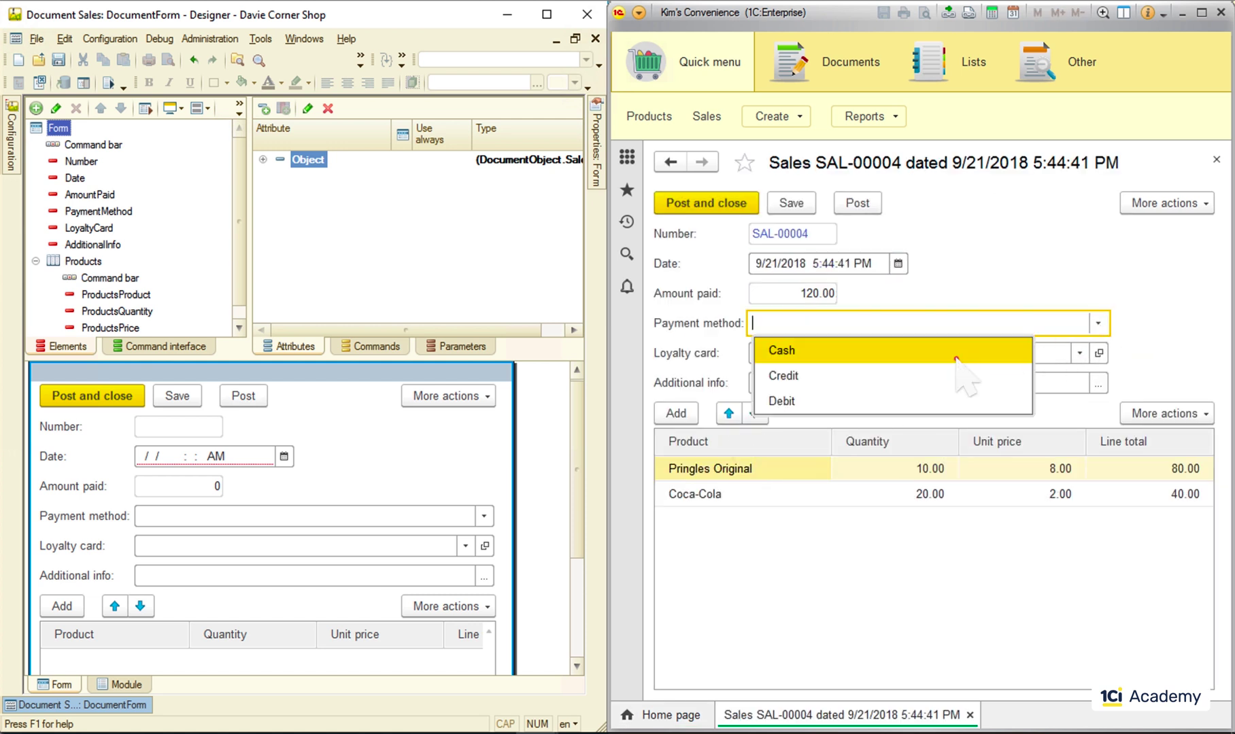
{"action": "left_click", "coordinate": [956, 357]}
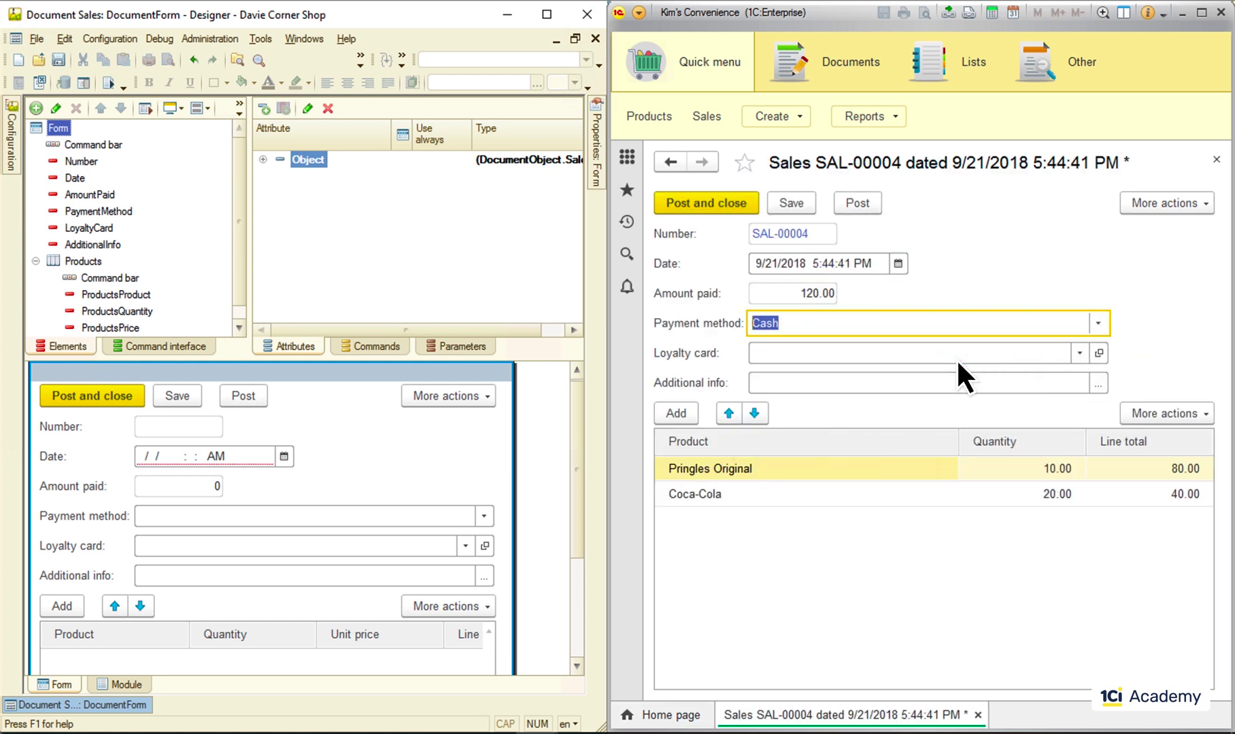
{"action": "left_click", "coordinate": [1097, 324]}
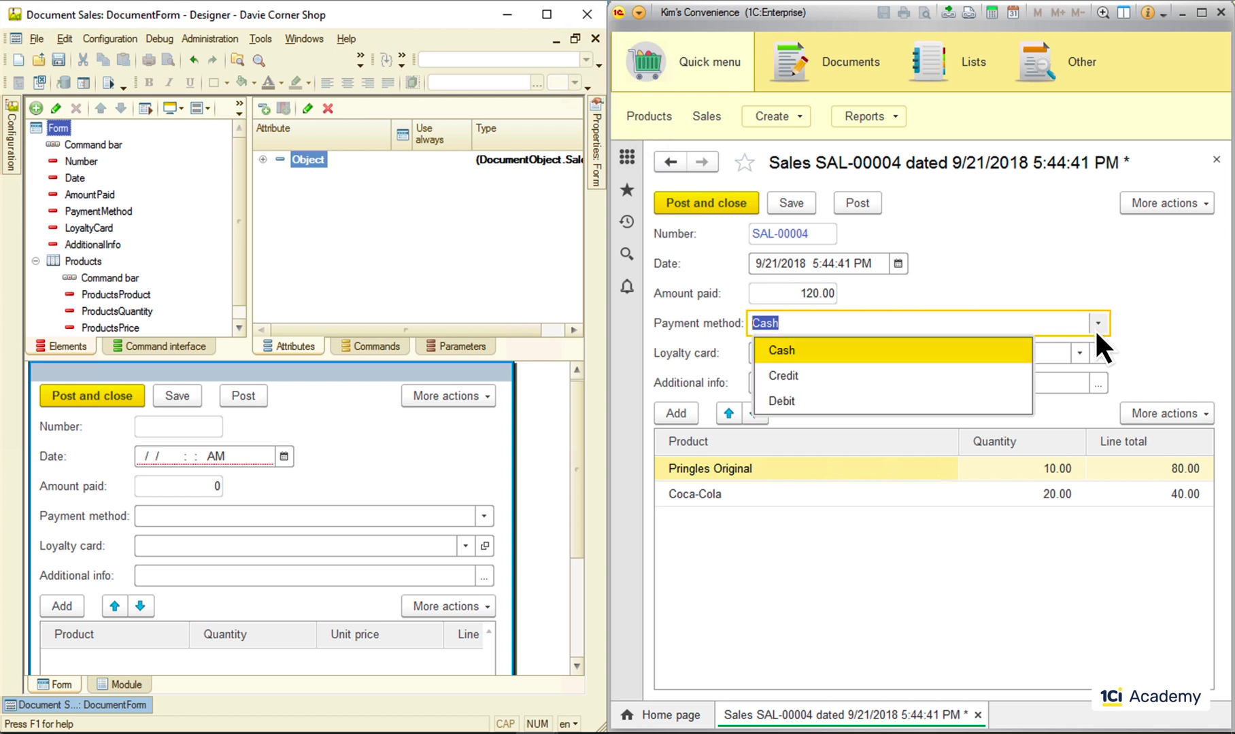
{"action": "left_click", "coordinate": [938, 375]}
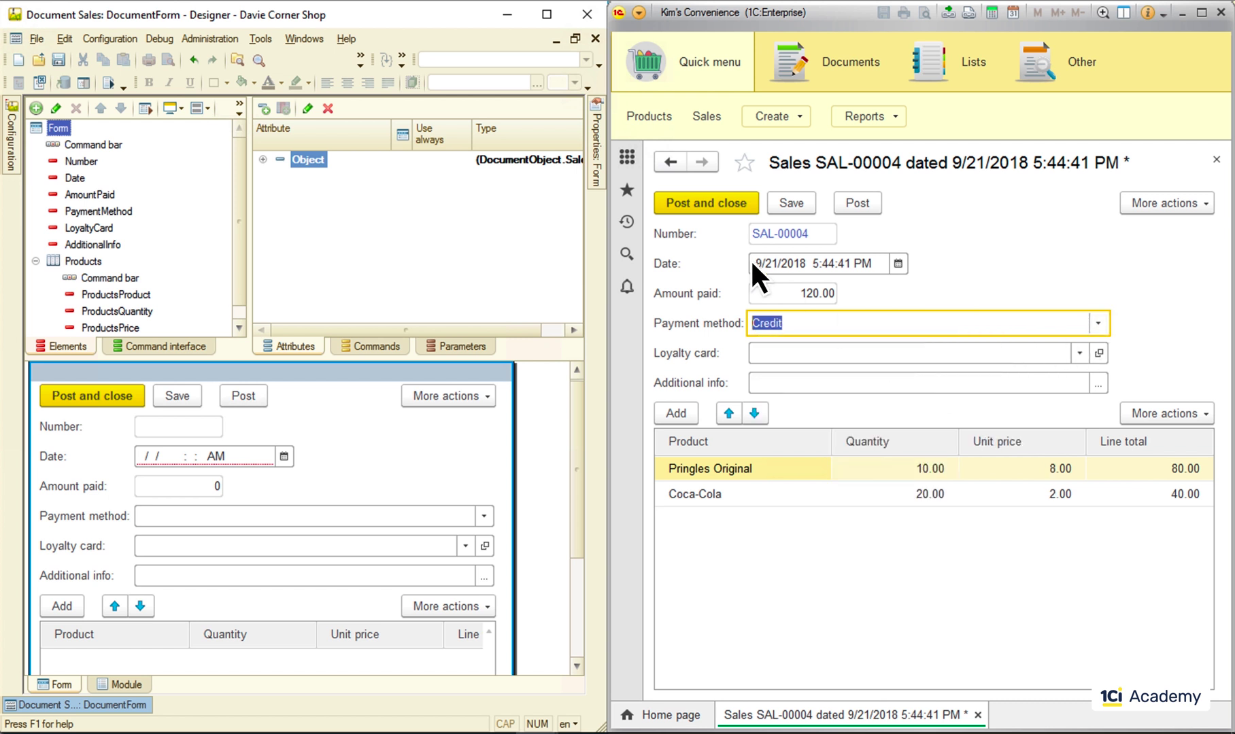
Replace the second rule's Visibility parameter with Show set to False and save the conditional appearance settings.
{"action": "left_click", "coordinate": [597, 164]}
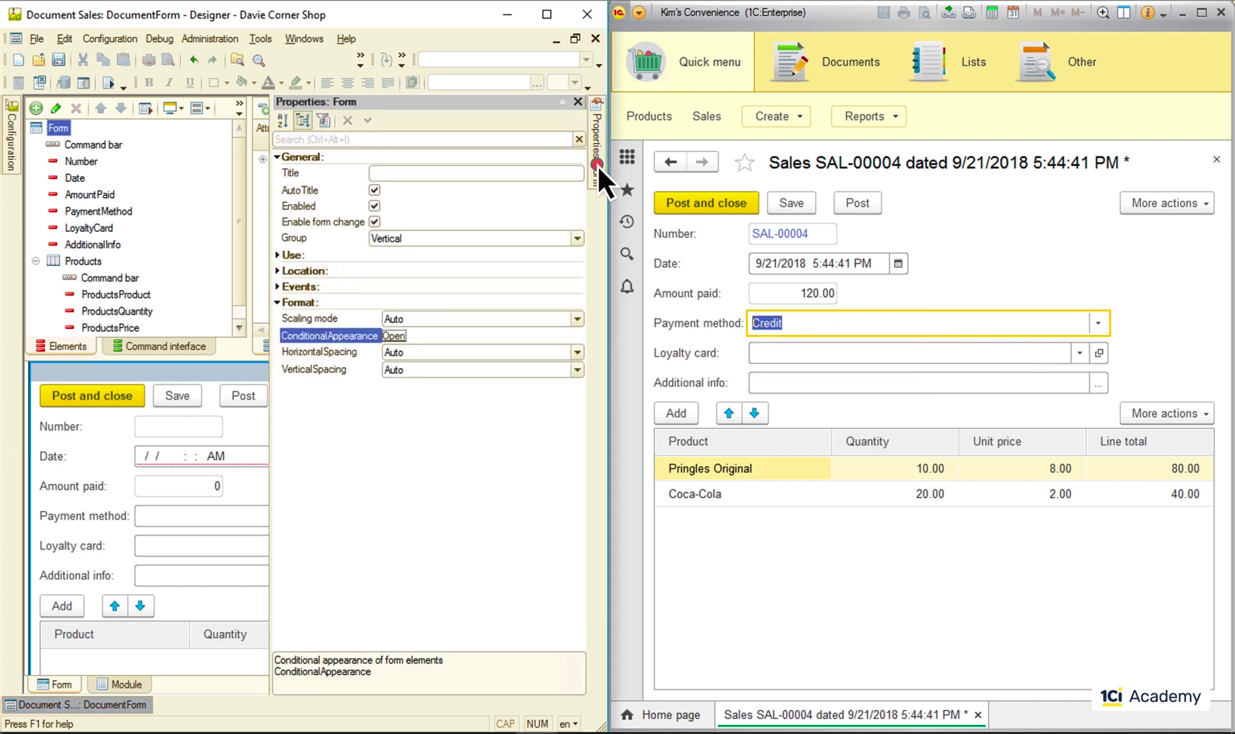
{"action": "left_click", "coordinate": [396, 337]}
{"action": "double_click", "coordinate": [208, 231]}
{"action": "left_click", "coordinate": [114, 342]}
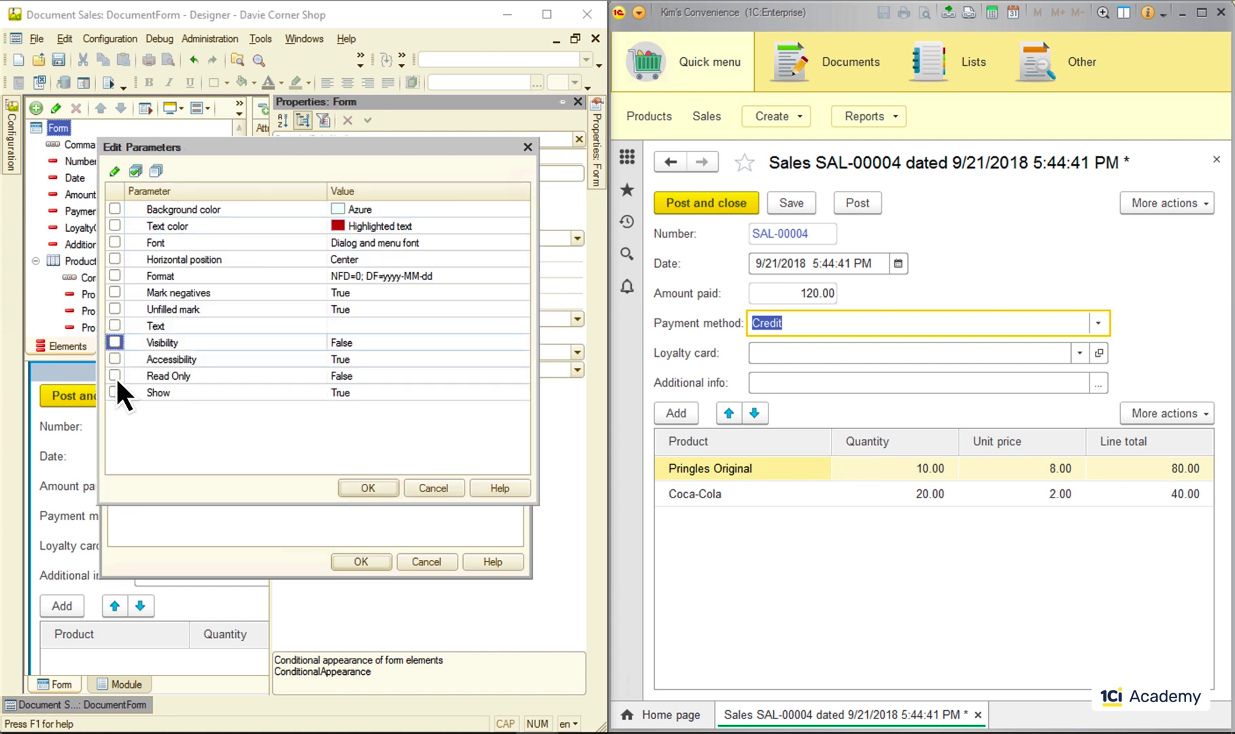
{"action": "left_click", "coordinate": [357, 391]}
{"action": "left_click", "coordinate": [527, 396]}
{"action": "left_click", "coordinate": [486, 409]}
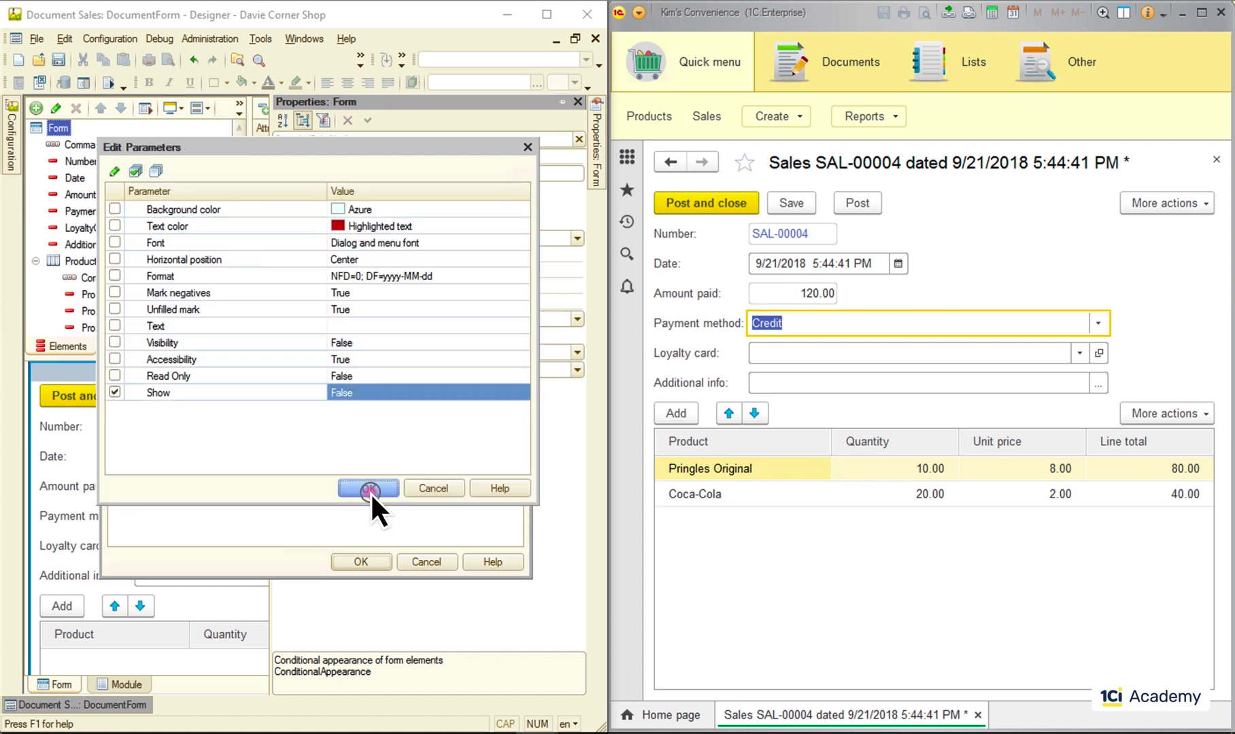
{"action": "left_click", "coordinate": [367, 488]}
{"action": "left_click", "coordinate": [360, 561]}
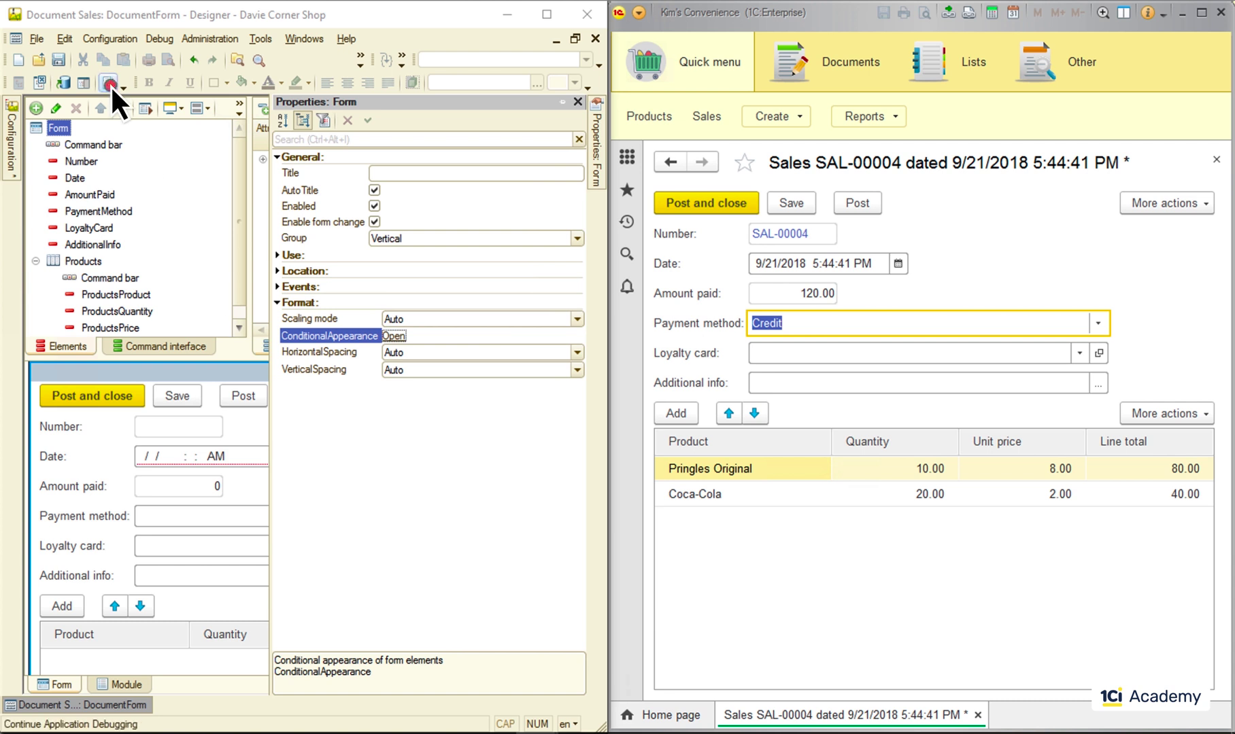
Restart the application and test the Show rule on the 9/21/2018 5:44:41 PM sale by choosing Cash, followed by Credit.
{"action": "left_click", "coordinate": [109, 83]}
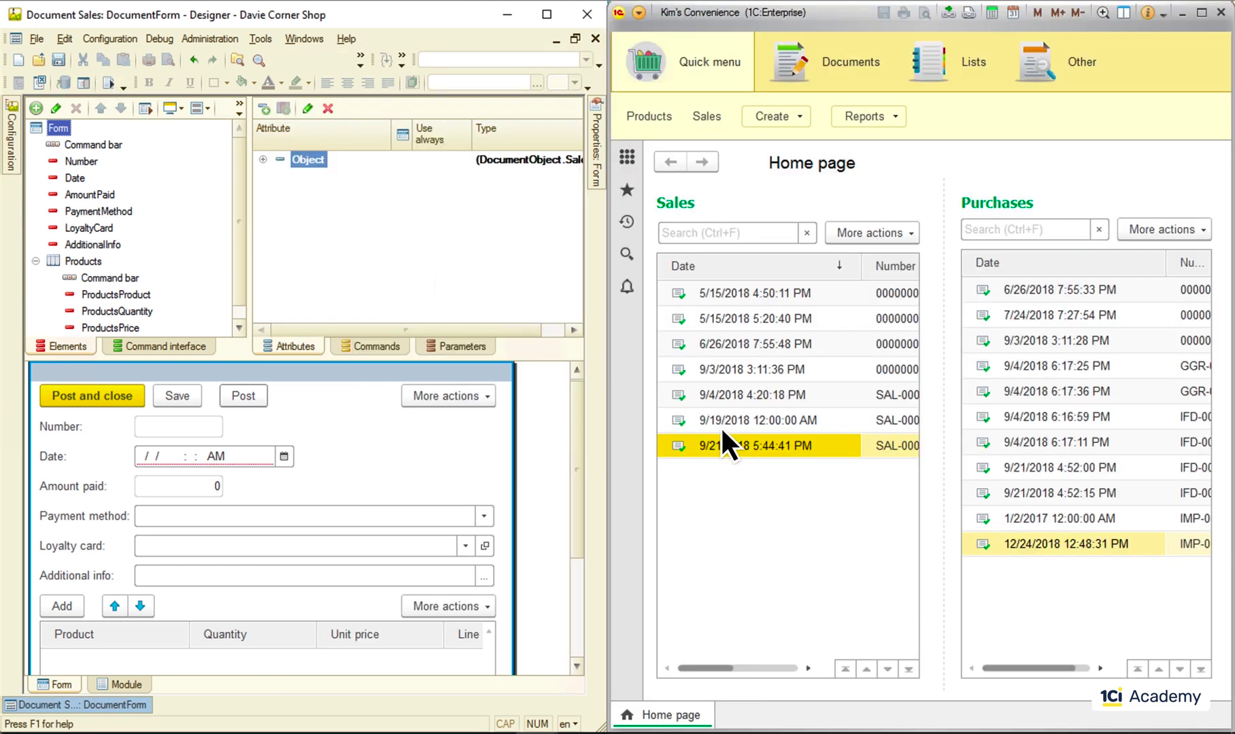
{"action": "double_click", "coordinate": [756, 445]}
{"action": "left_click", "coordinate": [1096, 324]}
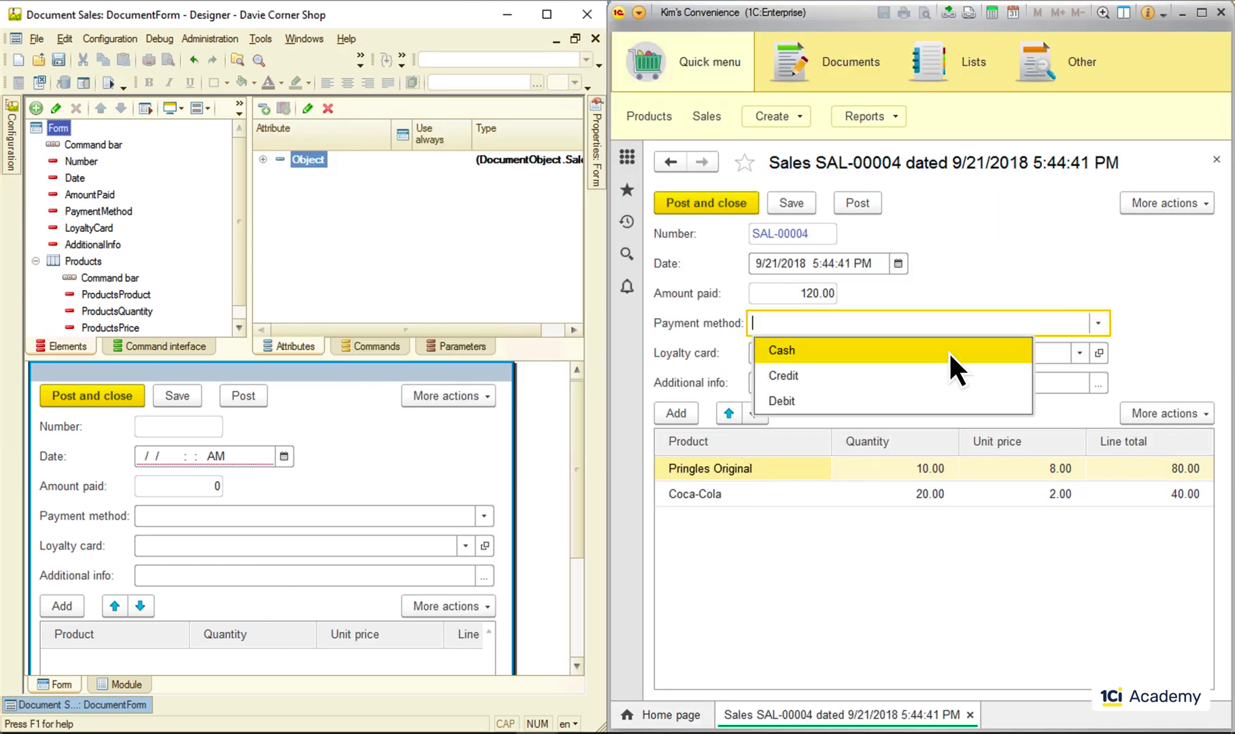
{"action": "left_click", "coordinate": [947, 351]}
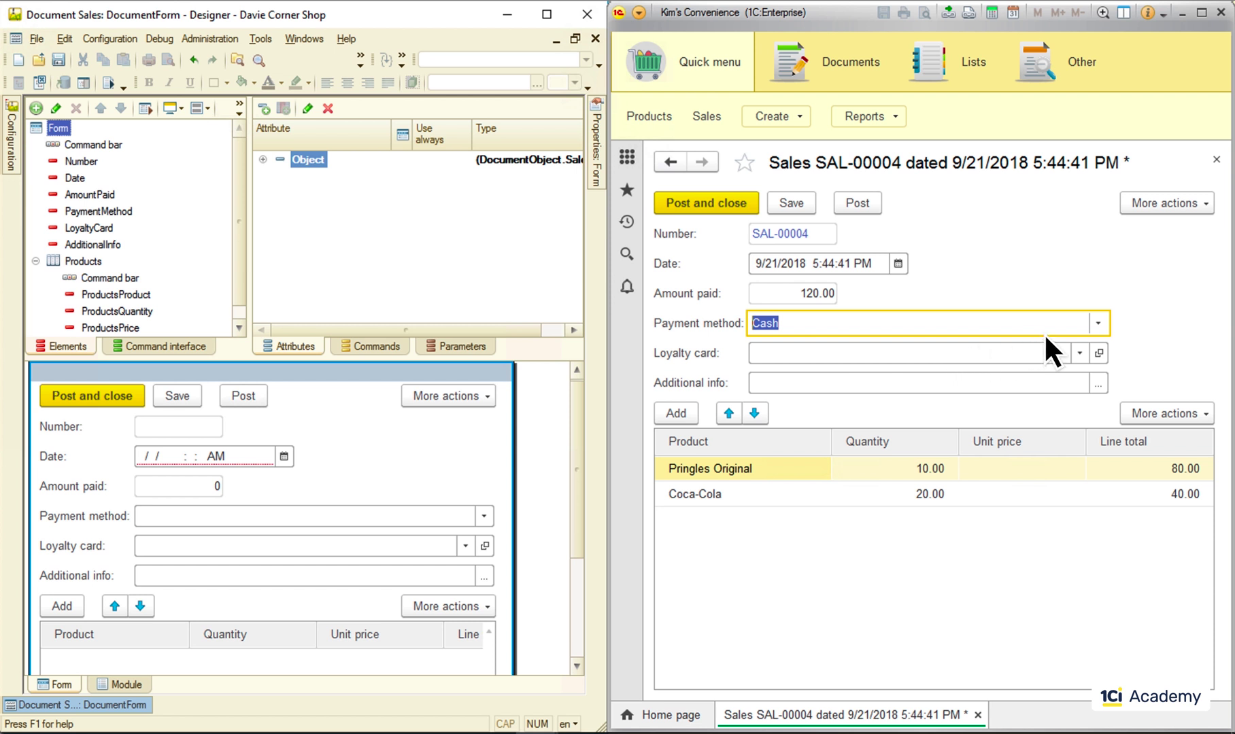
{"action": "left_click", "coordinate": [1098, 323]}
{"action": "left_click", "coordinate": [947, 378]}
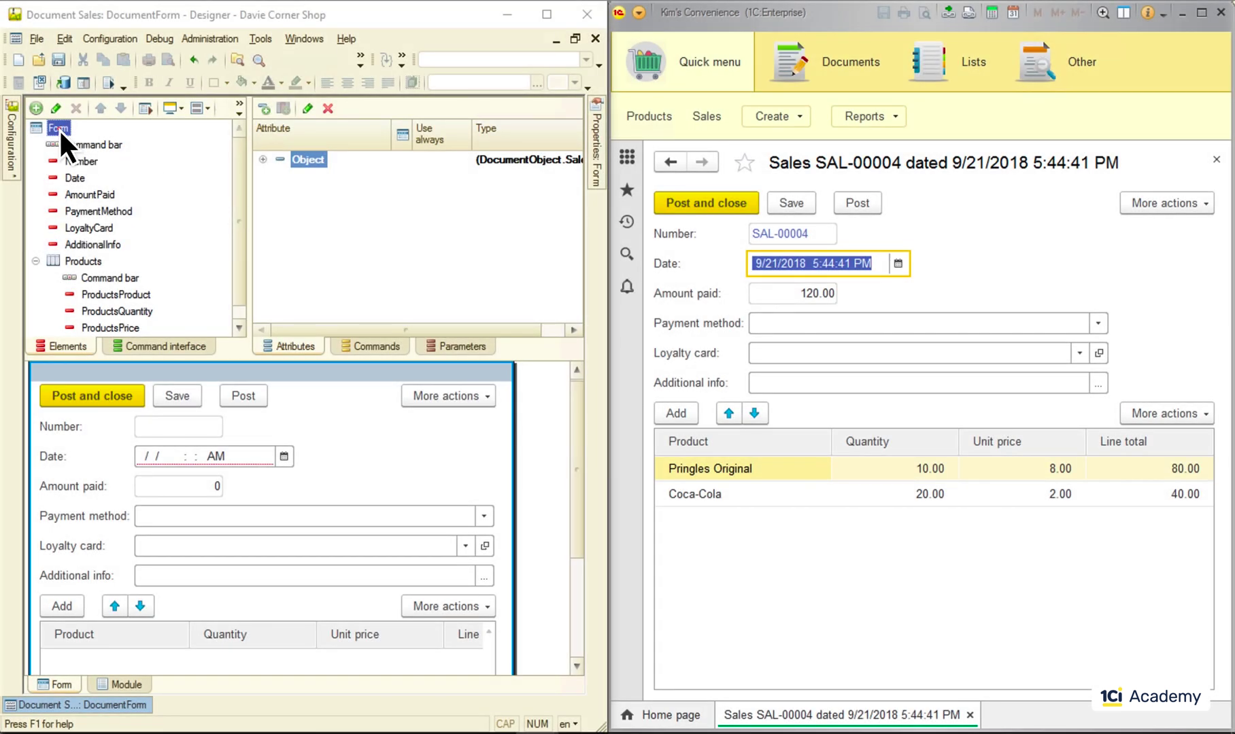
Disable the Show rule for ProductsPrice in the form's conditional appearance settings and add a new rule.
{"action": "double_click", "coordinate": [59, 128]}
{"action": "left_click", "coordinate": [393, 336]}
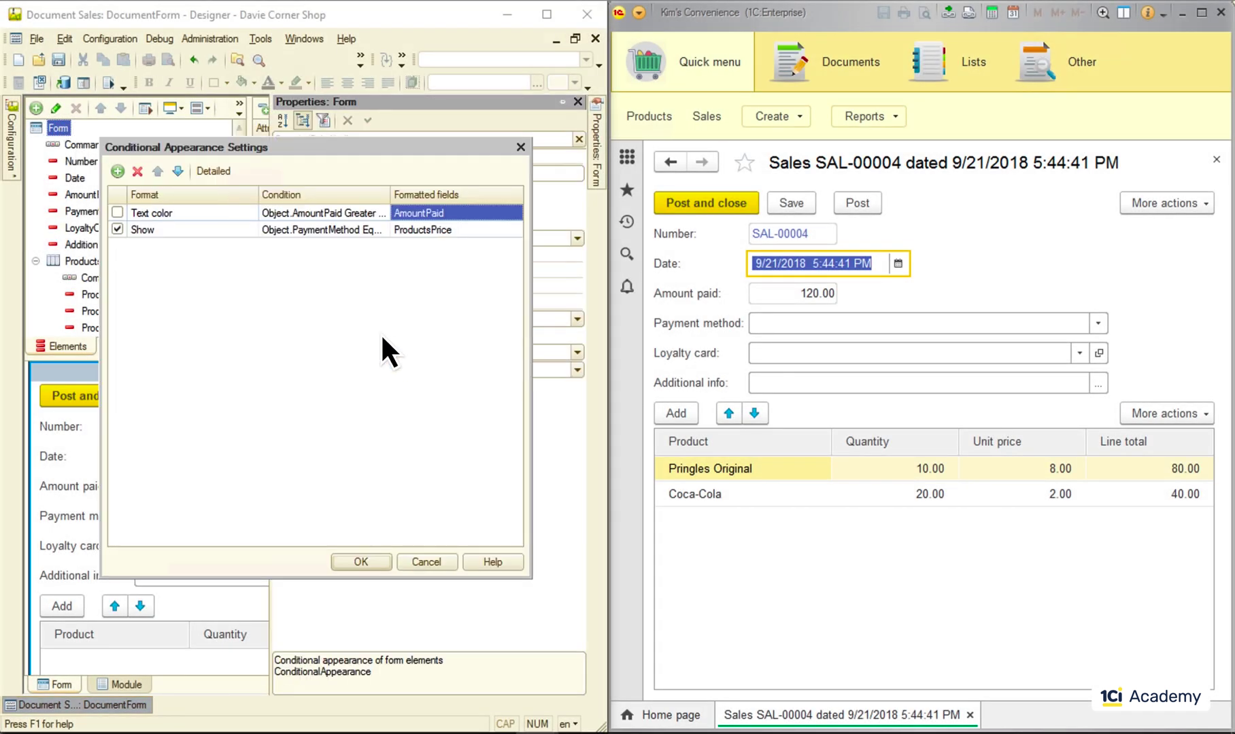
{"action": "left_click", "coordinate": [117, 230]}
{"action": "left_click", "coordinate": [117, 171]}
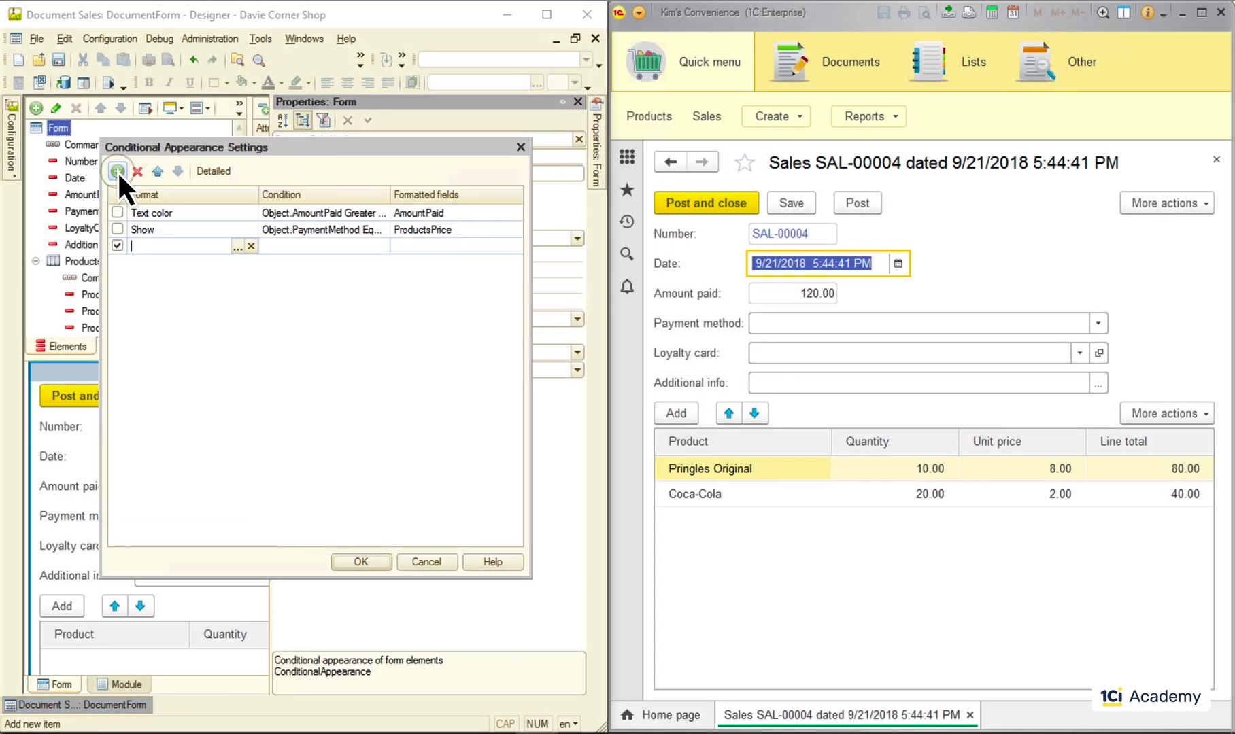
Set the new third rule's text color to the Highlighted text style color.
{"action": "left_click", "coordinate": [237, 246]}
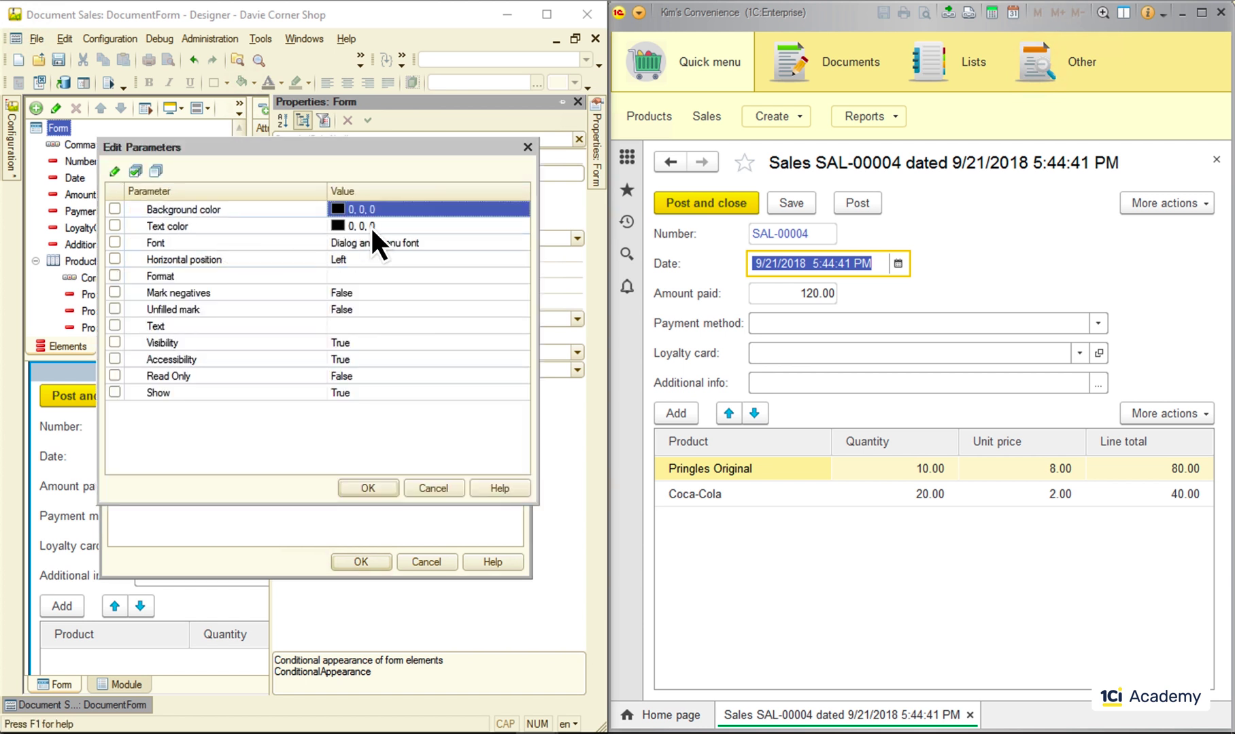
{"action": "left_click", "coordinate": [369, 226]}
{"action": "left_click", "coordinate": [523, 229]}
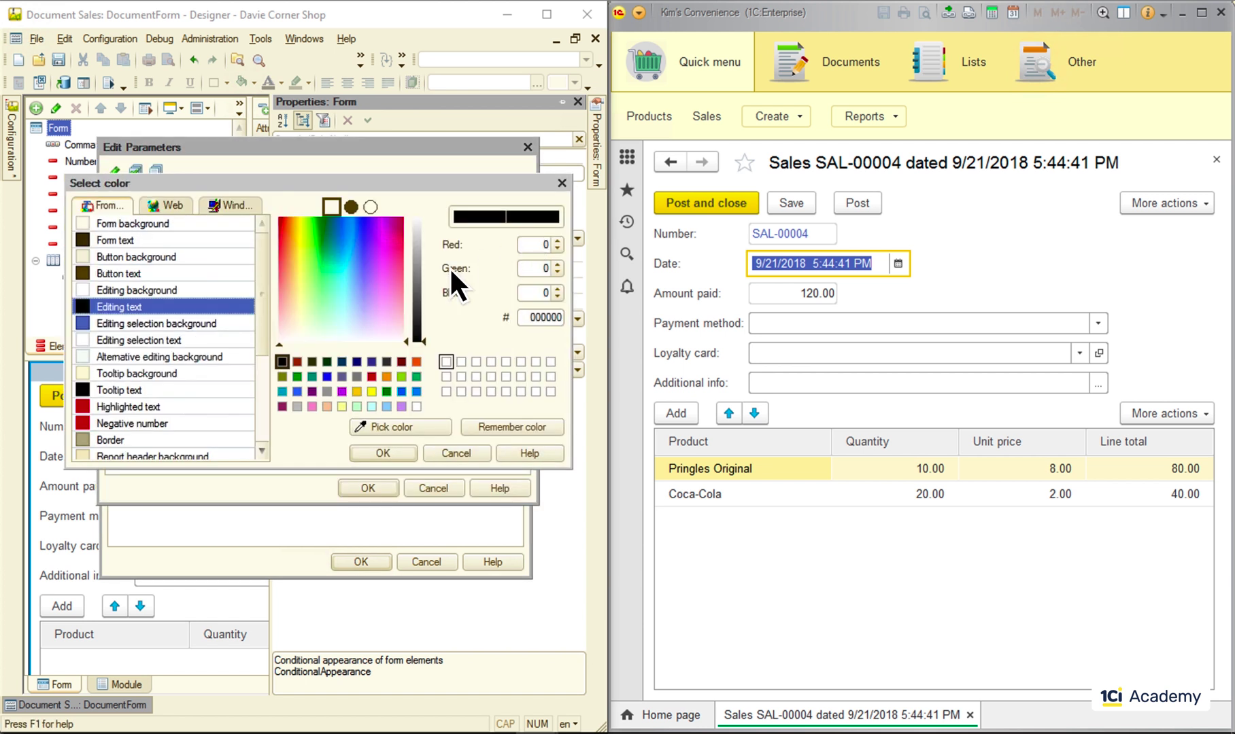
{"action": "left_click", "coordinate": [173, 408]}
{"action": "left_click", "coordinate": [375, 452]}
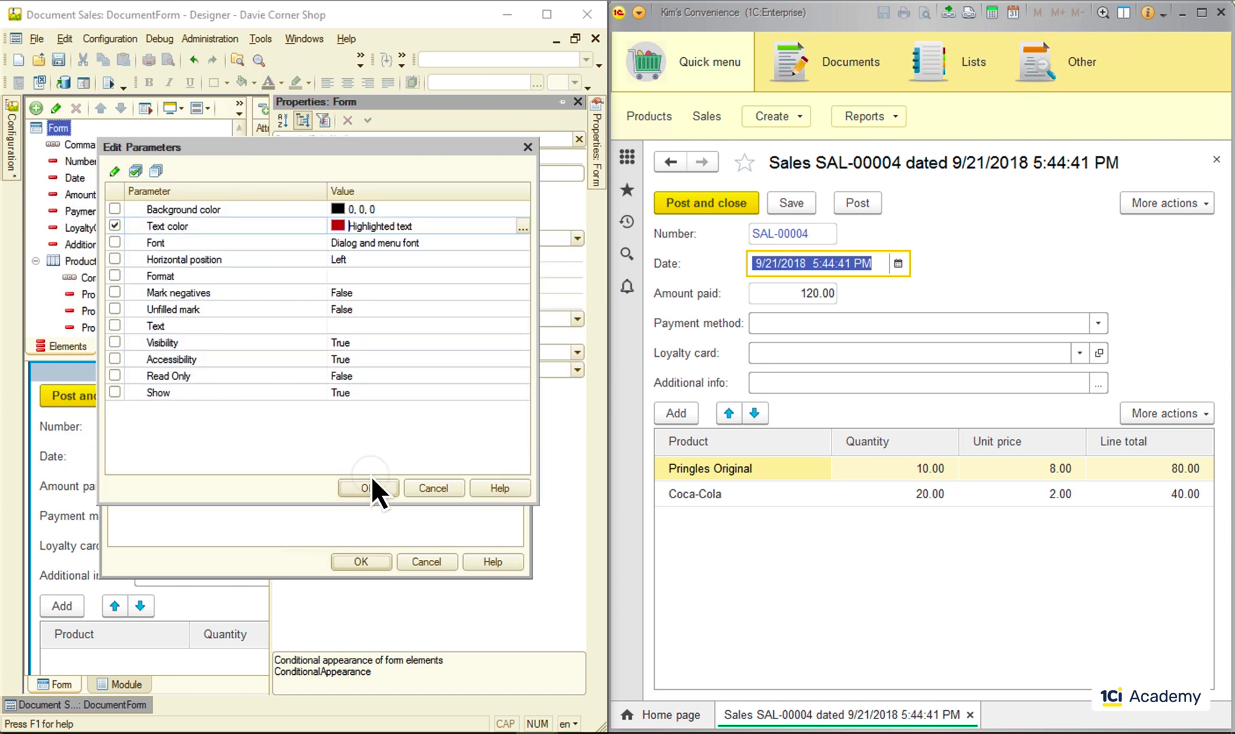
{"action": "left_click", "coordinate": [367, 489]}
Give the new text color rule the condition that Object.PaymentMethod is equal to Cash.
{"action": "left_click", "coordinate": [341, 246]}
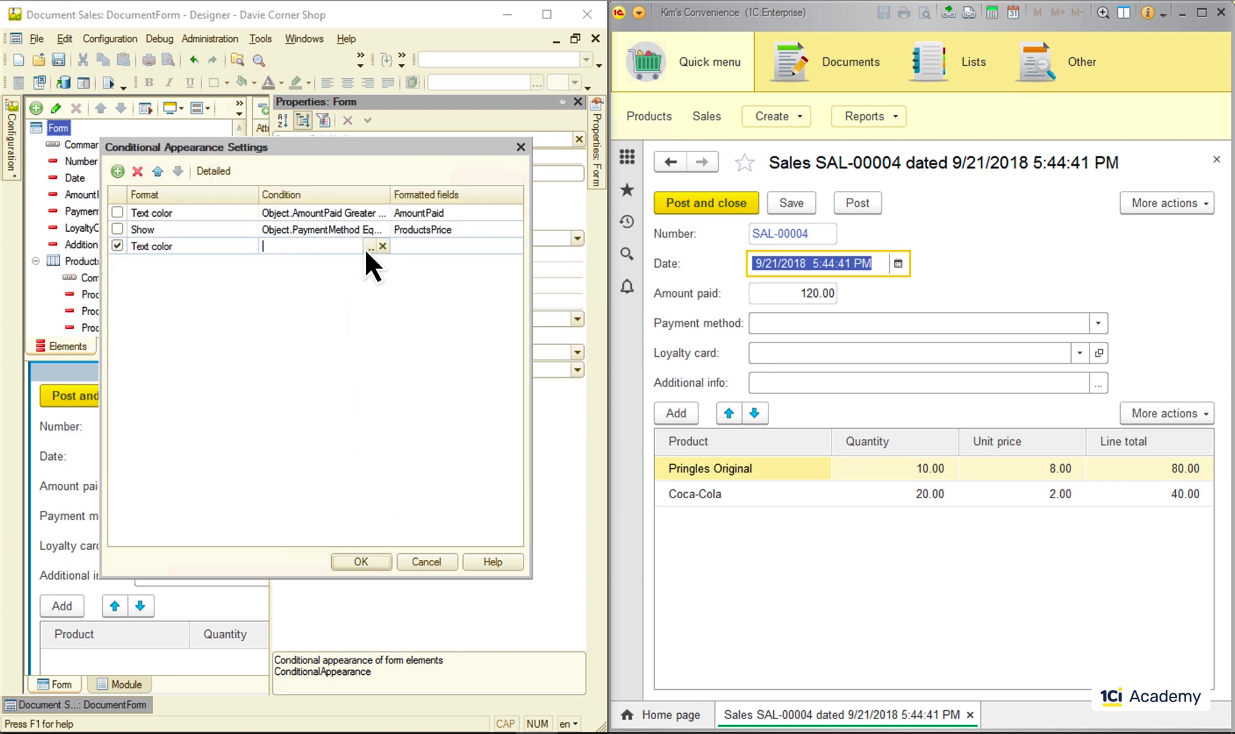
{"action": "left_click", "coordinate": [368, 247]}
{"action": "left_click", "coordinate": [426, 182]}
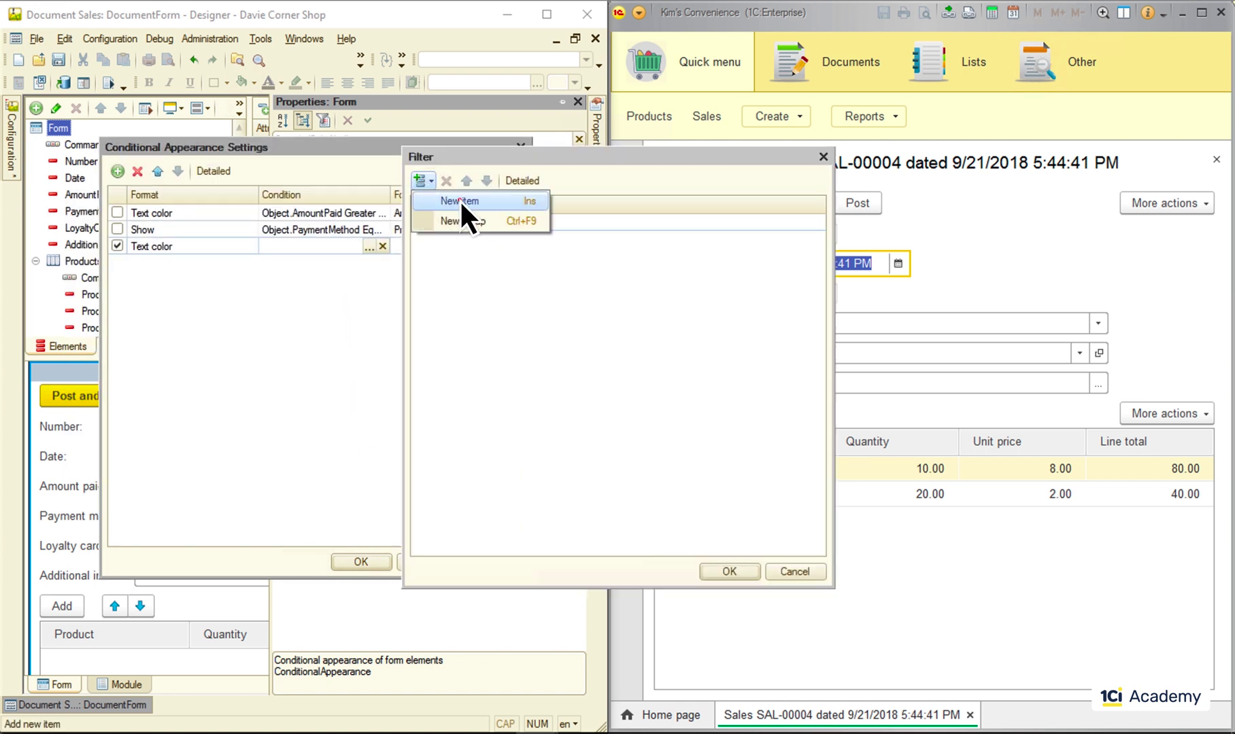
{"action": "left_click", "coordinate": [459, 200]}
{"action": "left_click", "coordinate": [552, 240]}
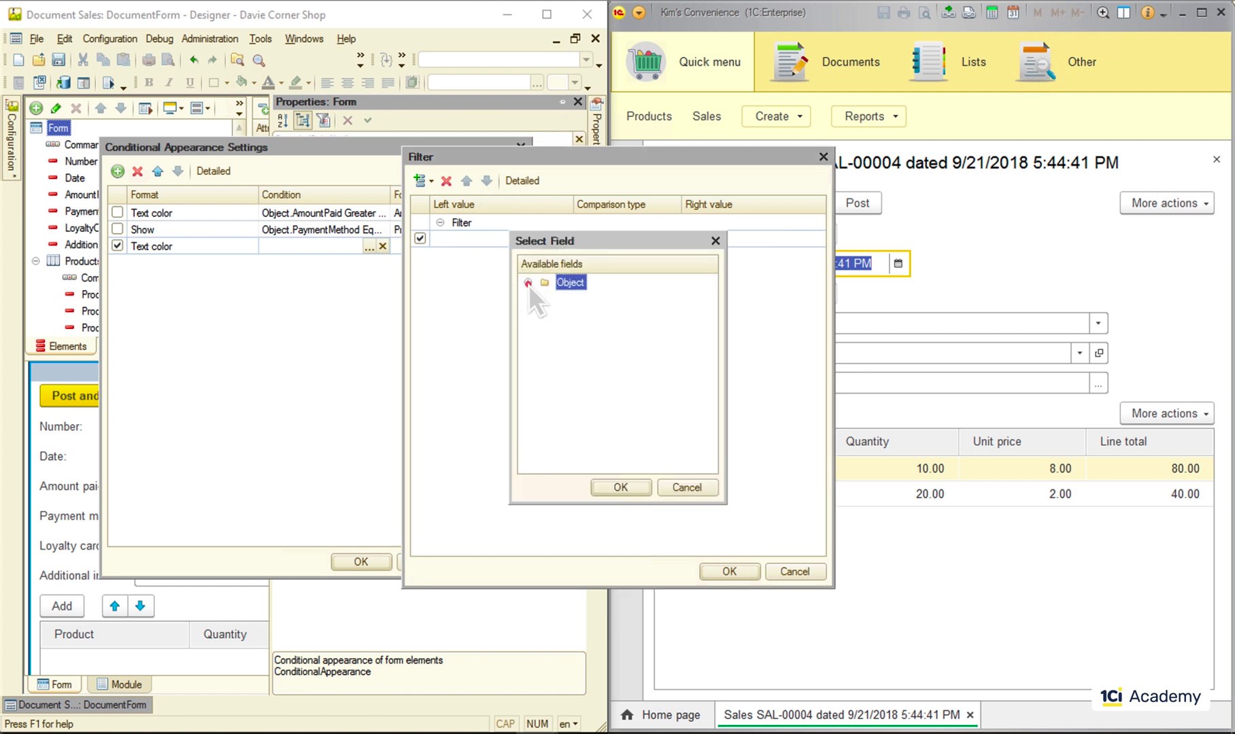
{"action": "left_click", "coordinate": [528, 282]}
{"action": "double_click", "coordinate": [609, 400]}
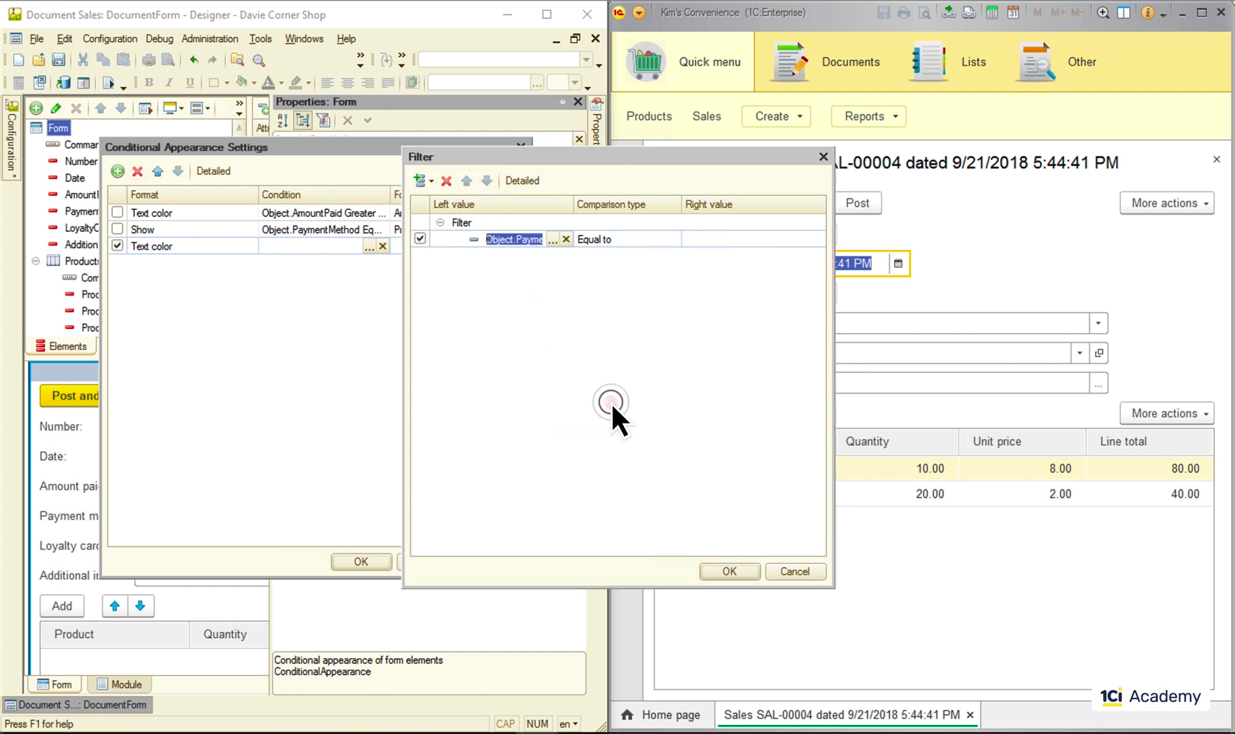
{"action": "left_click", "coordinate": [776, 238]}
{"action": "left_click", "coordinate": [805, 240]}
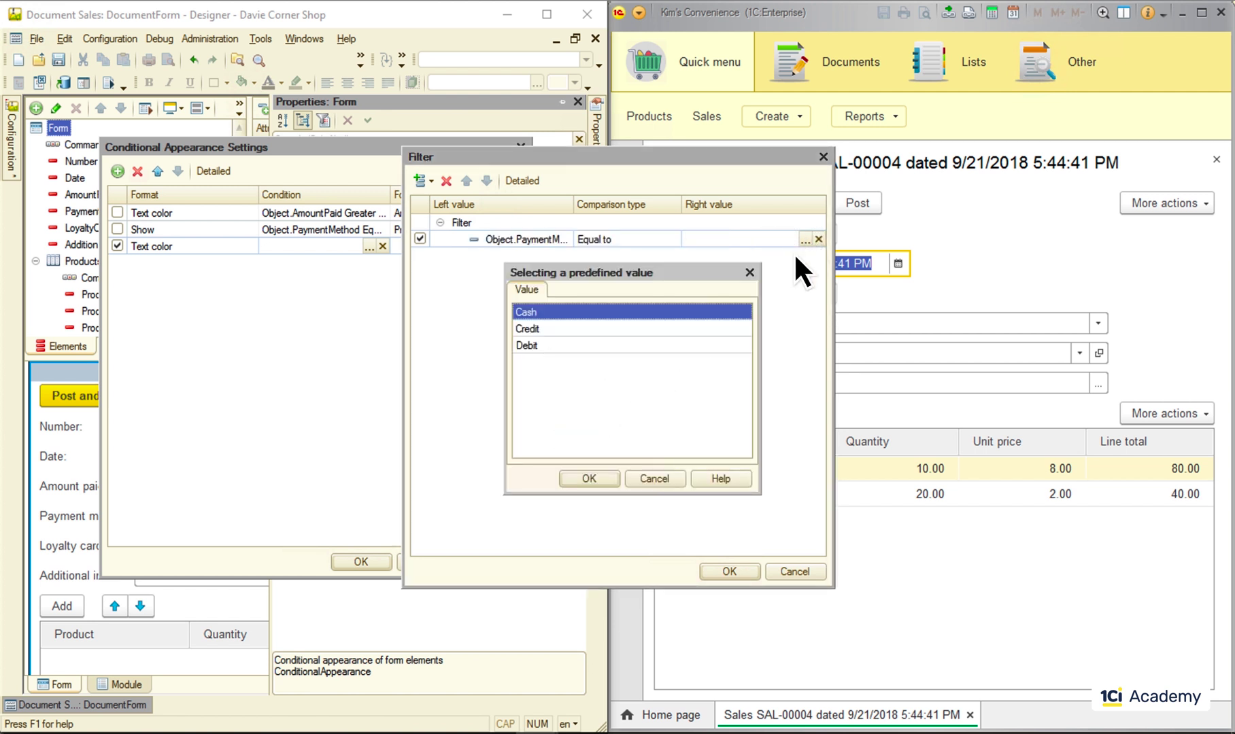
{"action": "left_click", "coordinate": [583, 476]}
{"action": "left_click", "coordinate": [727, 571]}
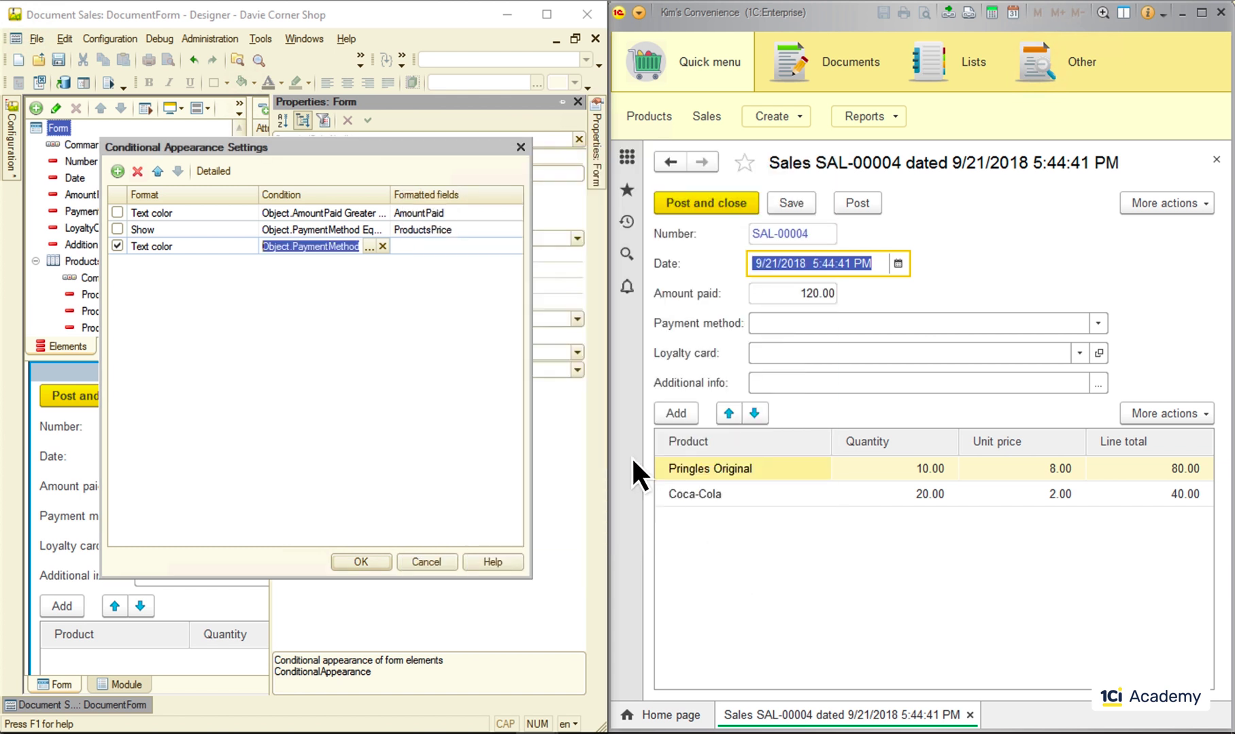
Apply the new rule to the Number field and save the conditional appearance settings.
{"action": "left_click", "coordinate": [459, 246]}
{"action": "left_click", "coordinate": [502, 248]}
{"action": "left_click", "coordinate": [527, 240]}
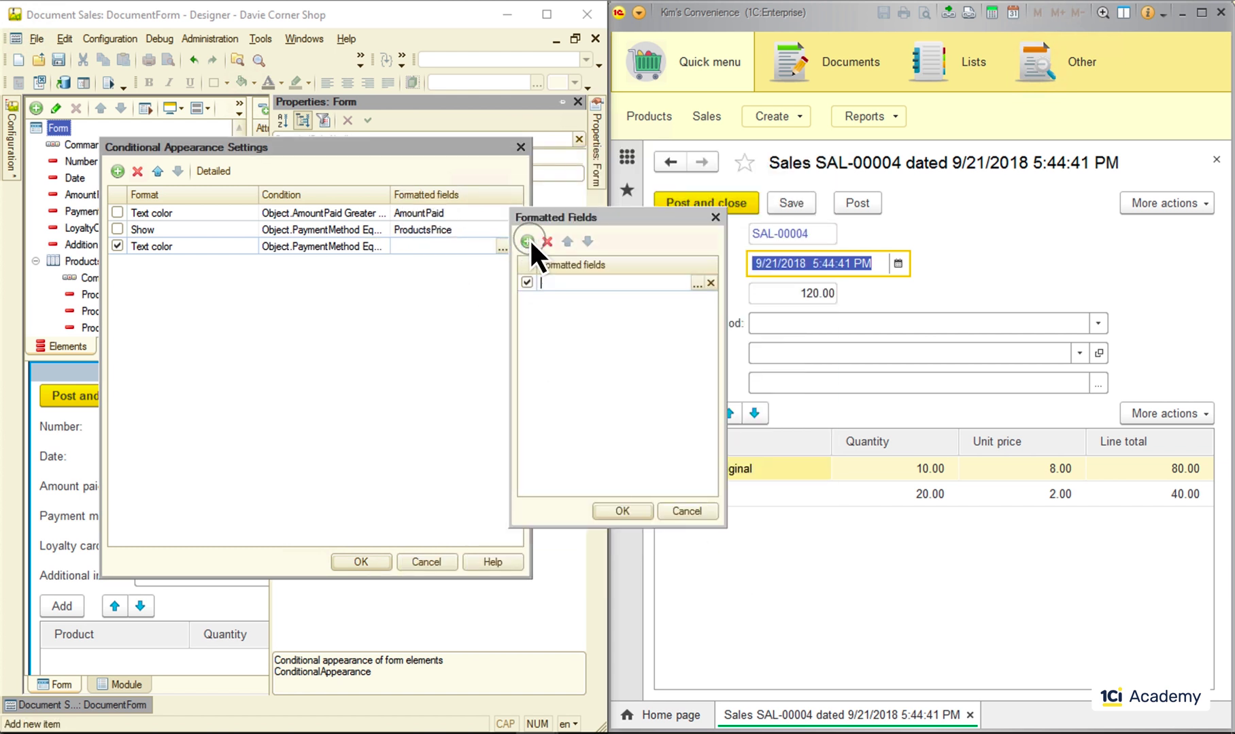
{"action": "left_click", "coordinate": [699, 283]}
{"action": "left_click", "coordinate": [620, 487]}
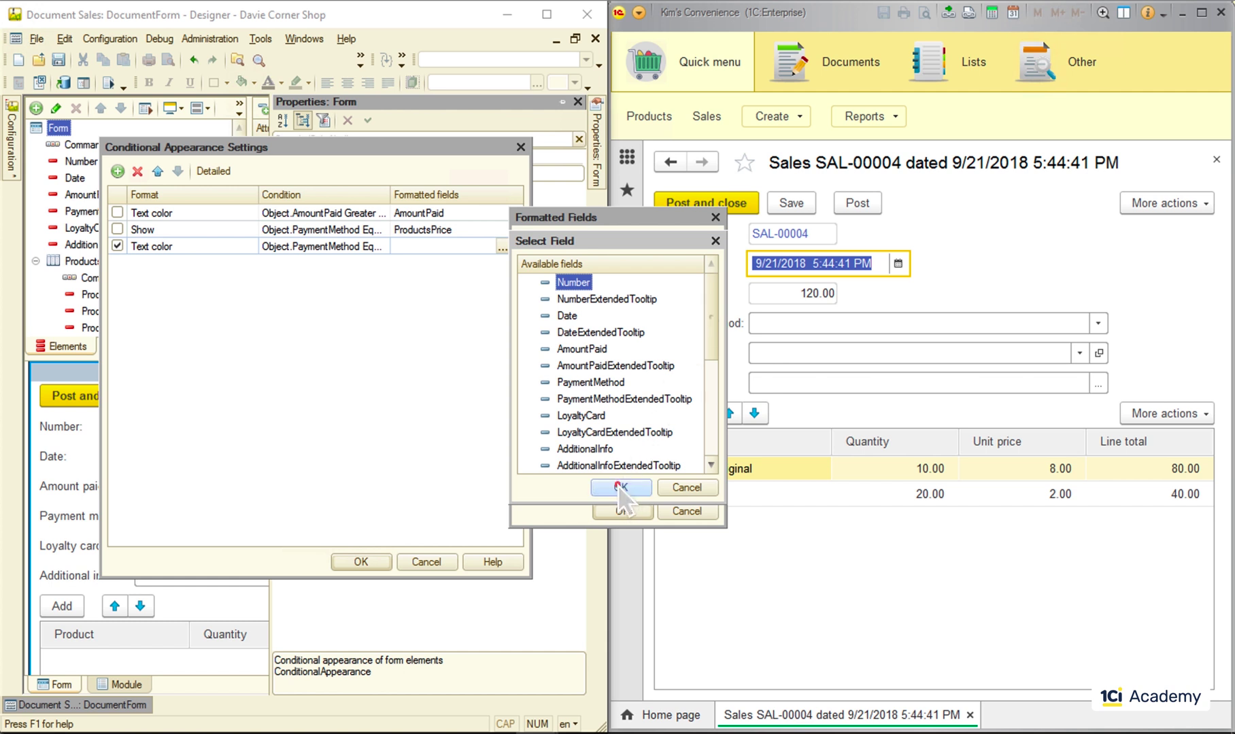
{"action": "left_click", "coordinate": [619, 511]}
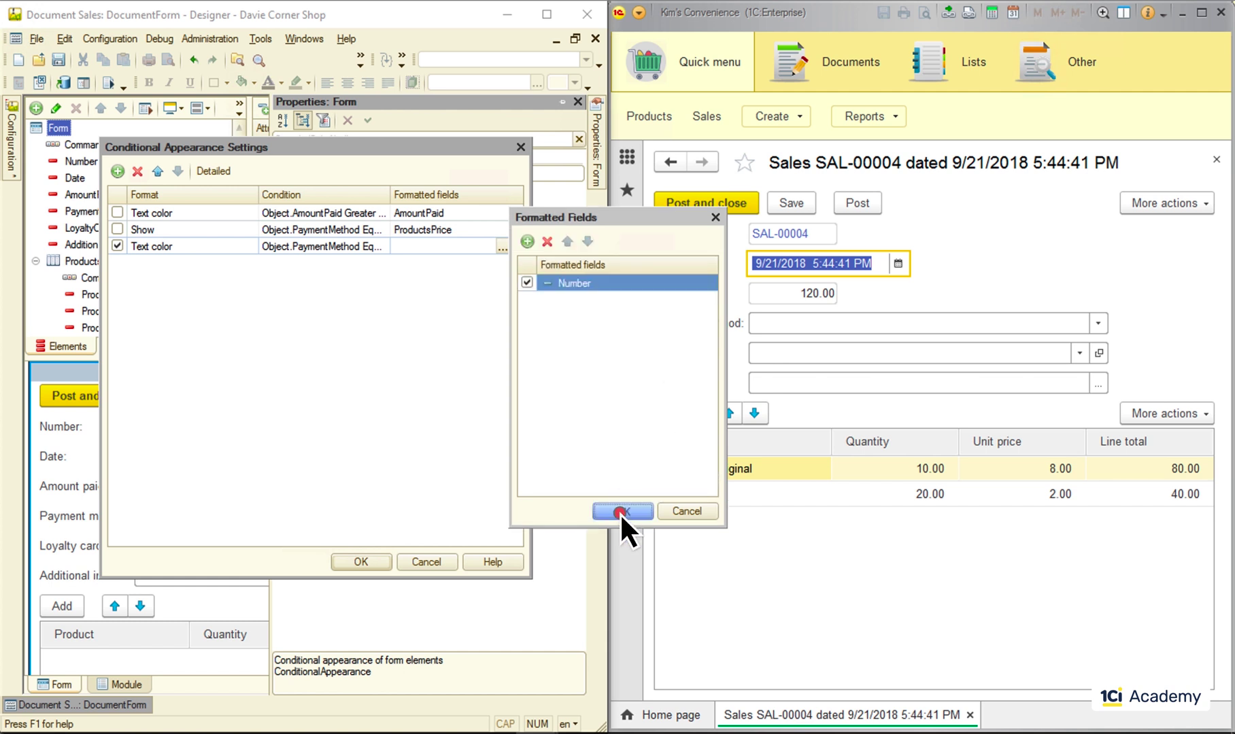
{"action": "left_click", "coordinate": [361, 561]}
Restart the application and test the text color rule on the 9/21/2018 5:44:41 PM sale with payment method Cash.
{"action": "left_click", "coordinate": [108, 83]}
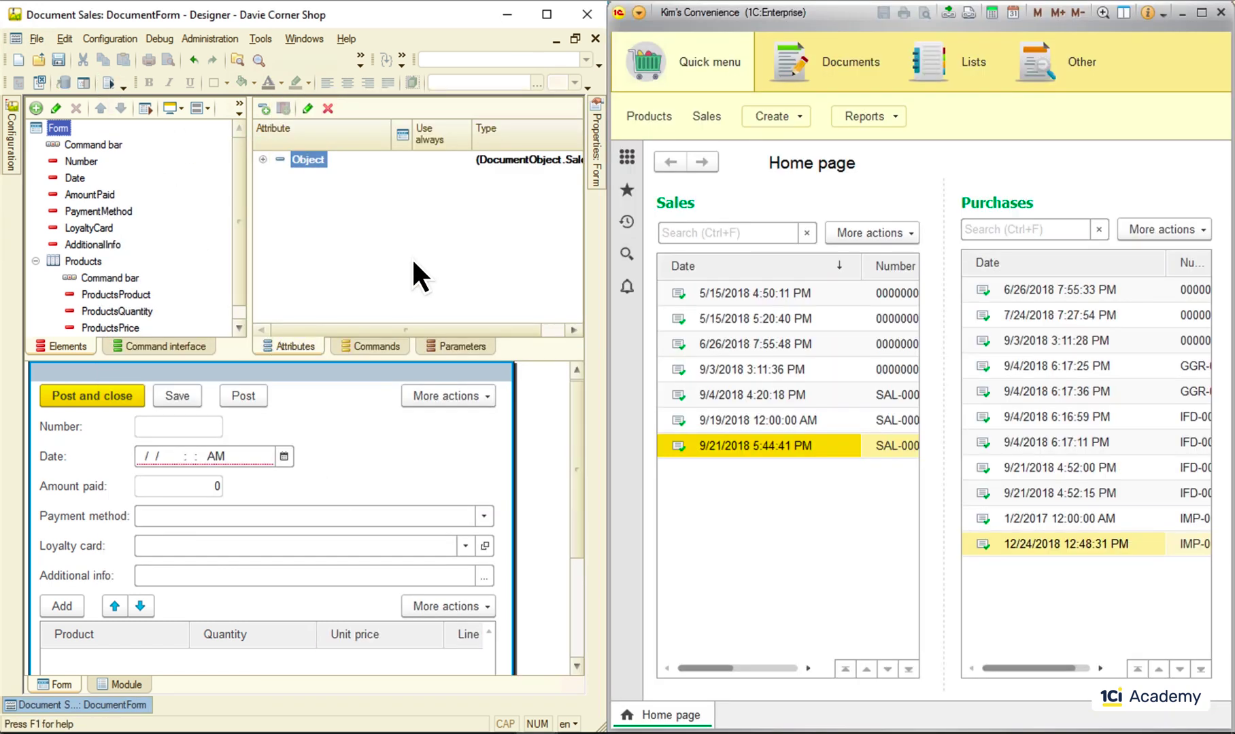
{"action": "double_click", "coordinate": [743, 445]}
{"action": "left_click", "coordinate": [1099, 326]}
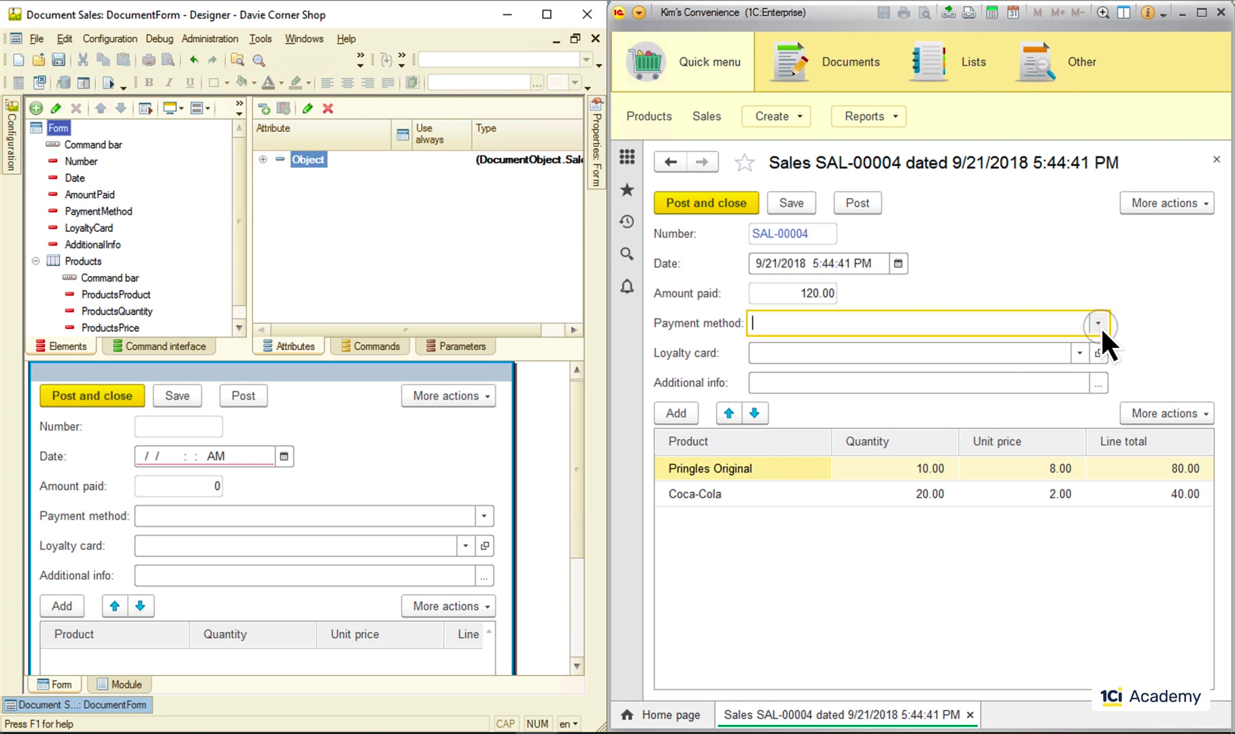
{"action": "left_click", "coordinate": [974, 350]}
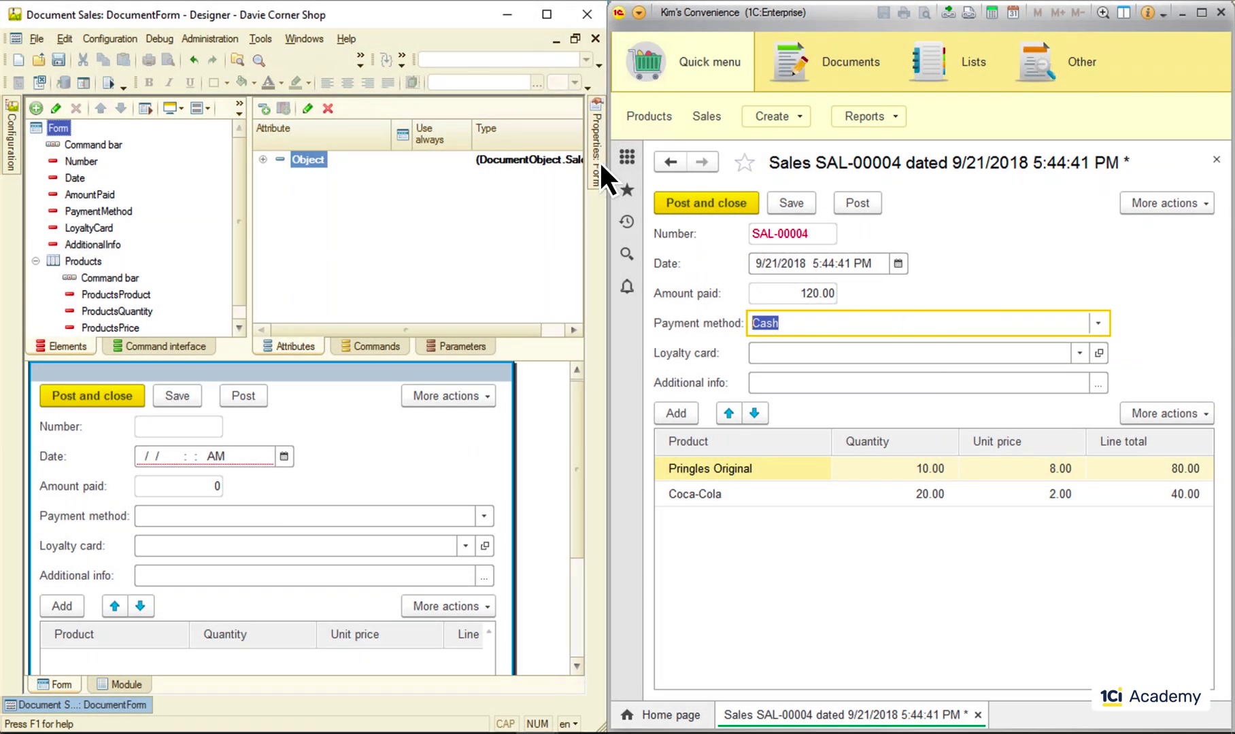
Add a second condition on Object.AdditionalInfo to the Number text color rule in the form's conditional appearance settings.
{"action": "left_click", "coordinate": [597, 160]}
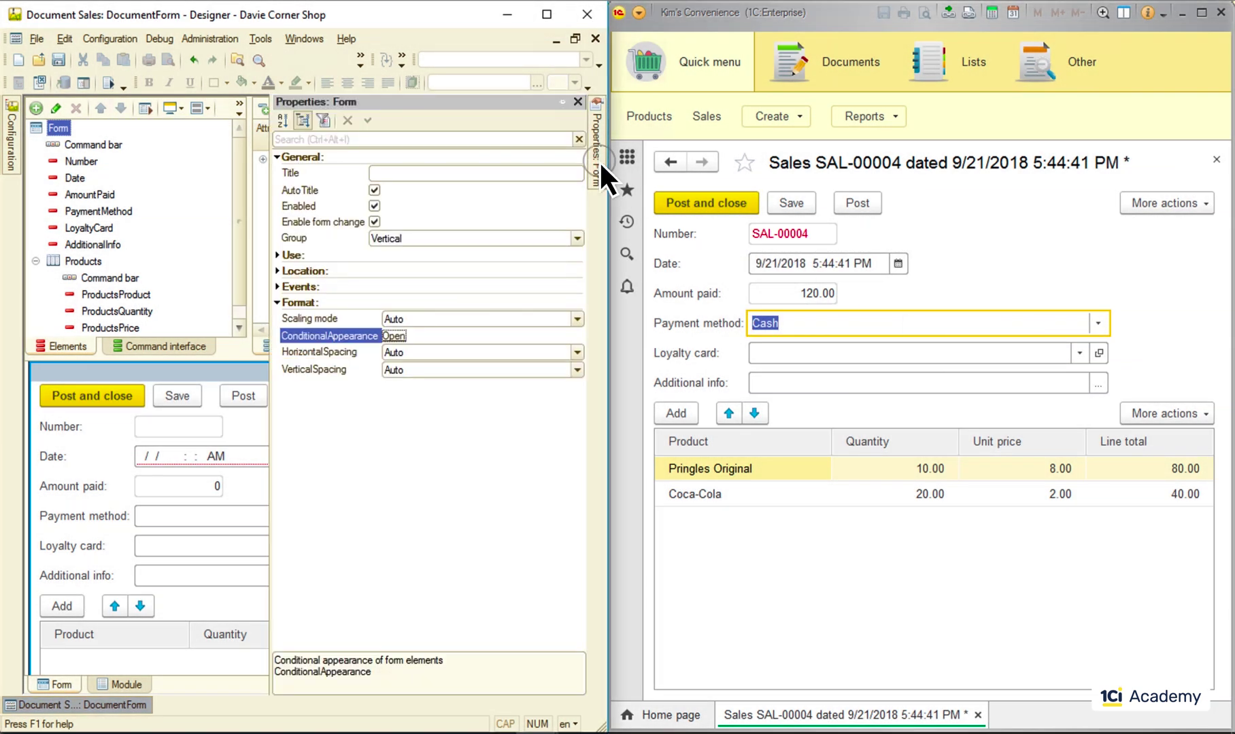
{"action": "left_click", "coordinate": [396, 337]}
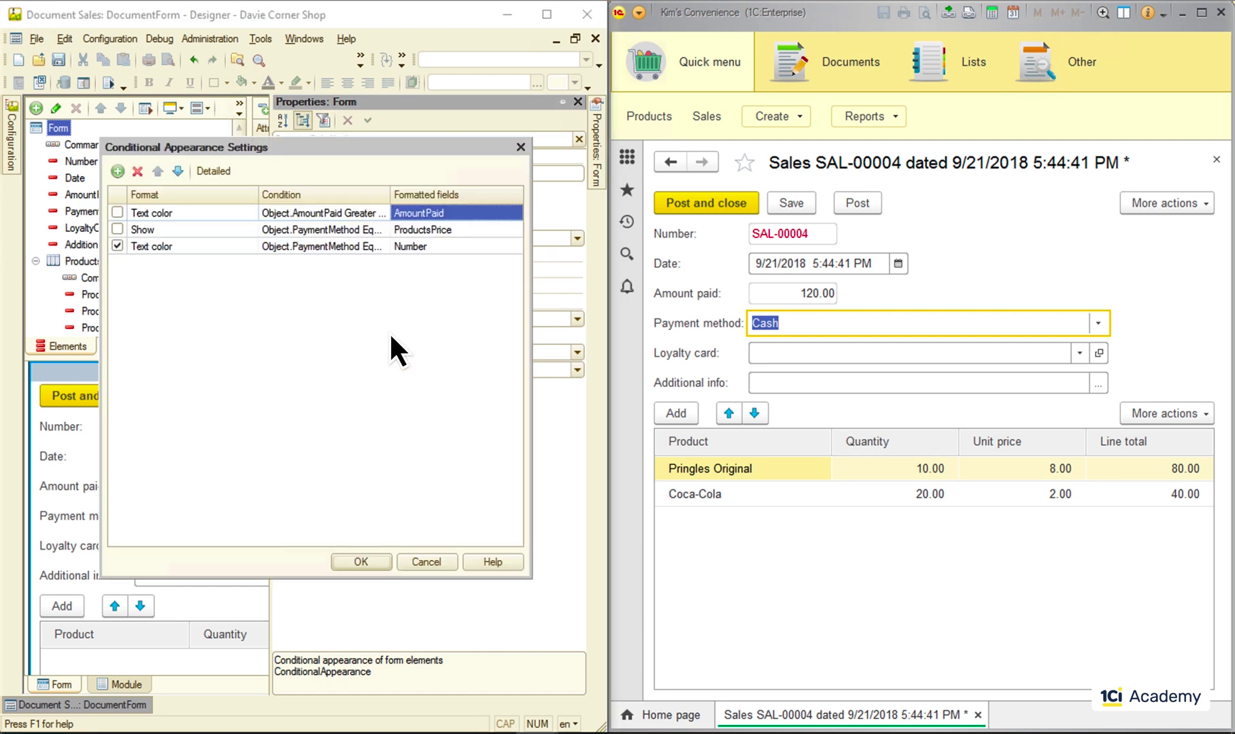
{"action": "double_click", "coordinate": [312, 246]}
{"action": "left_click", "coordinate": [368, 247]}
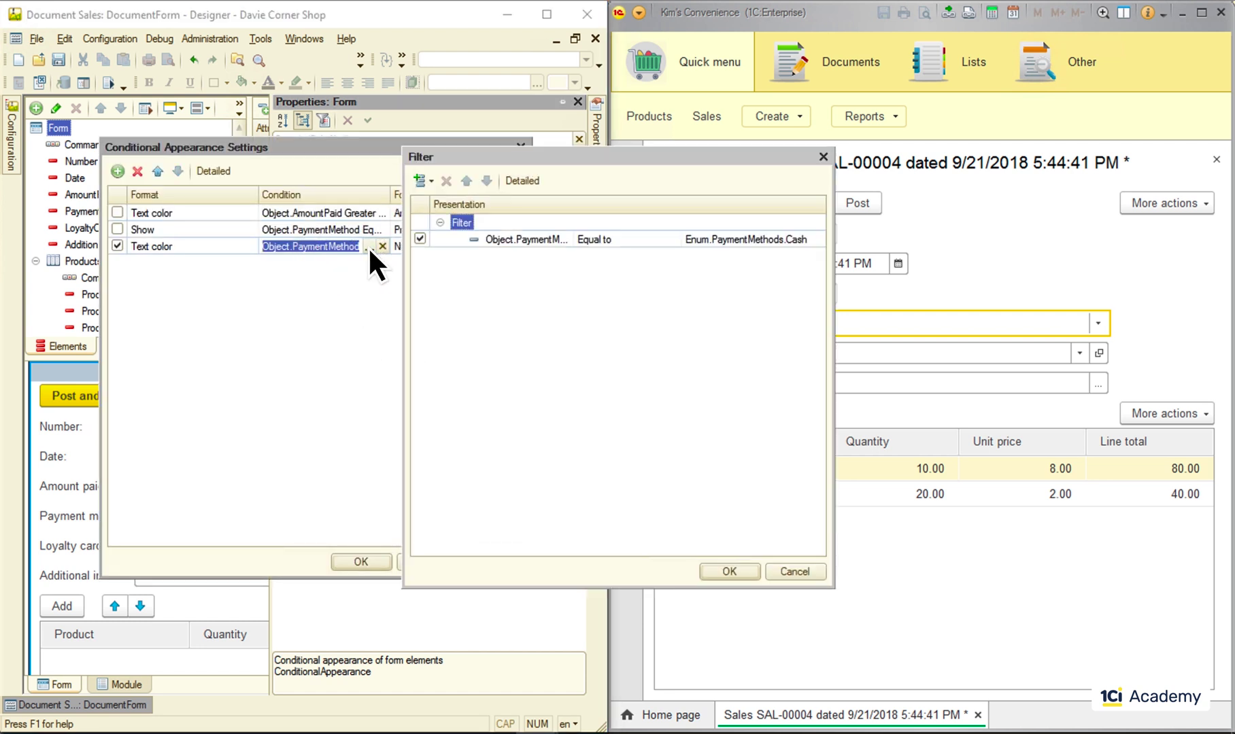
{"action": "left_click", "coordinate": [422, 182]}
{"action": "left_click", "coordinate": [467, 202]}
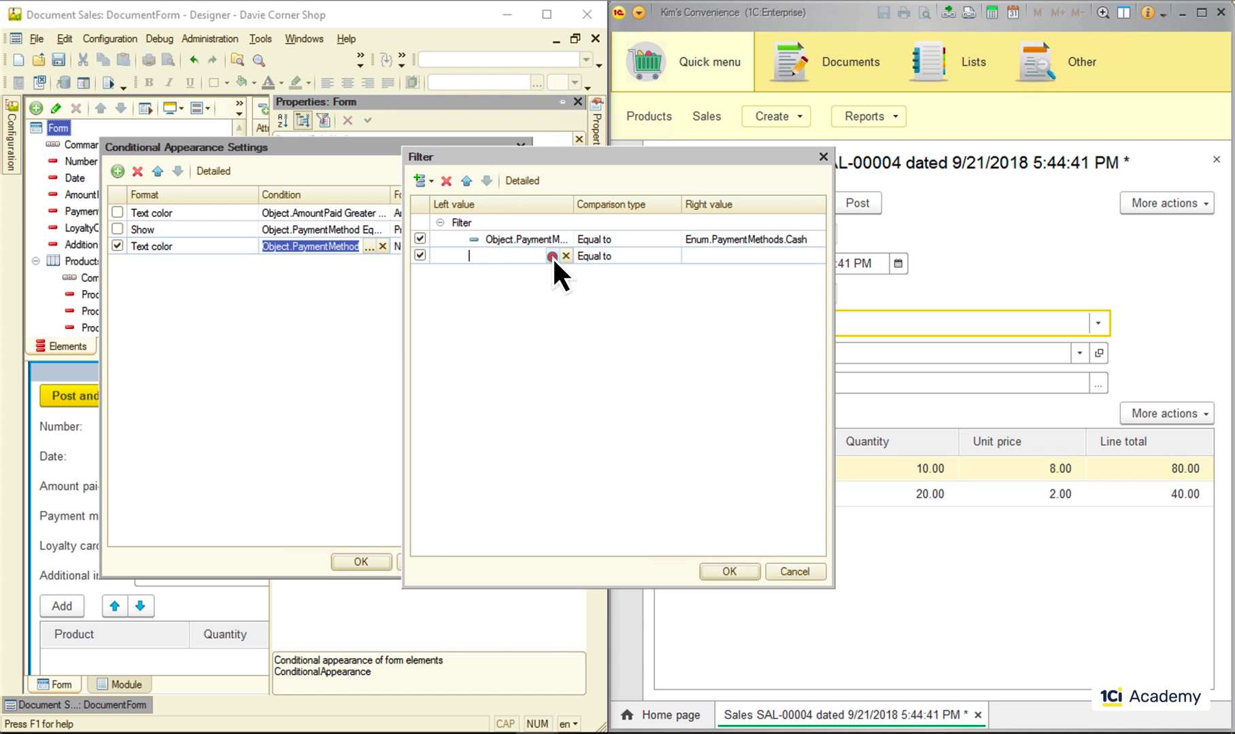
{"action": "left_click", "coordinate": [552, 257]}
{"action": "left_click", "coordinate": [528, 284]}
{"action": "left_click", "coordinate": [602, 416]}
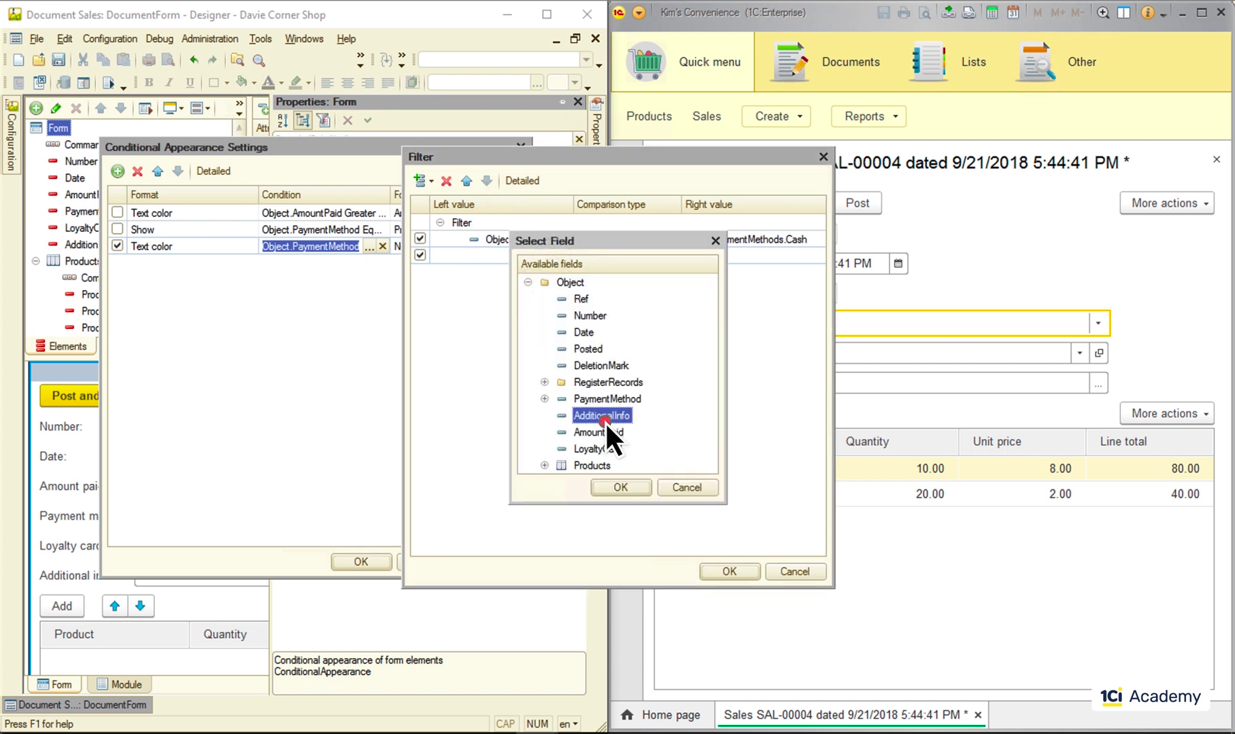
{"action": "left_click", "coordinate": [621, 487]}
Make the AdditionalInfo condition check that it contains the string "warning" and save the conditional appearance settings.
{"action": "left_click", "coordinate": [738, 255]}
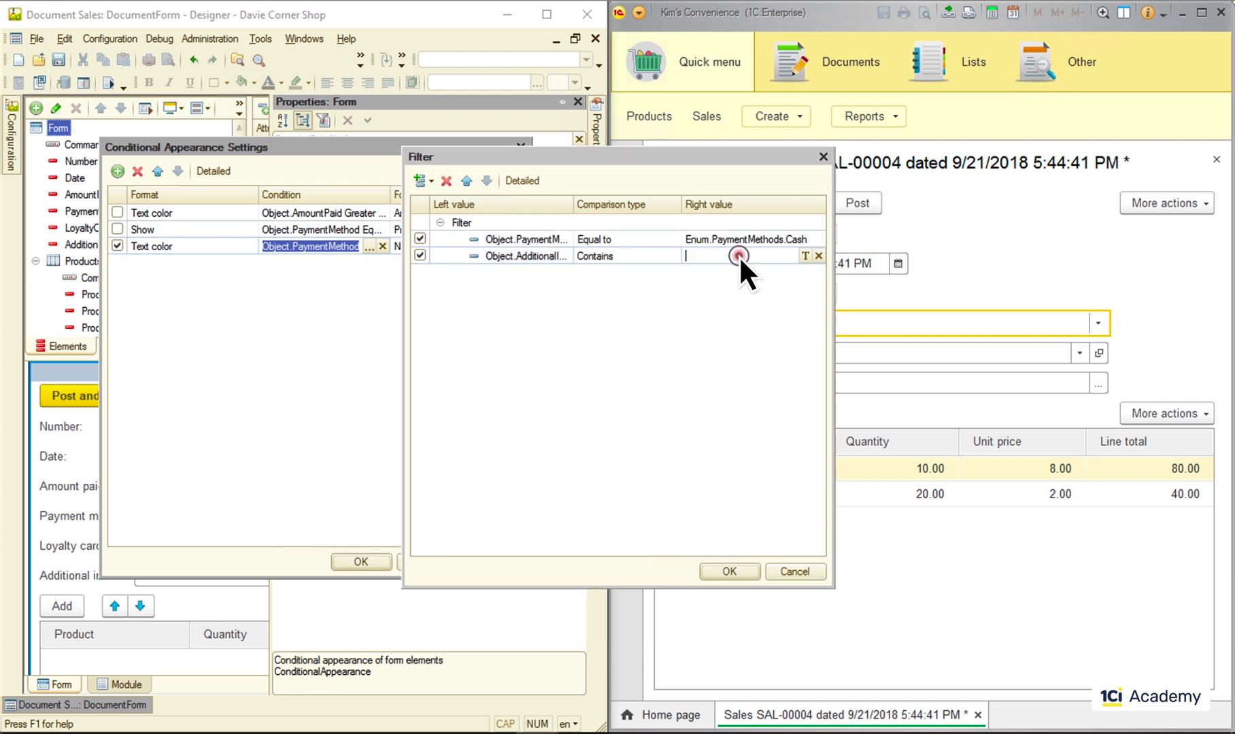
{"action": "left_click", "coordinate": [804, 256]}
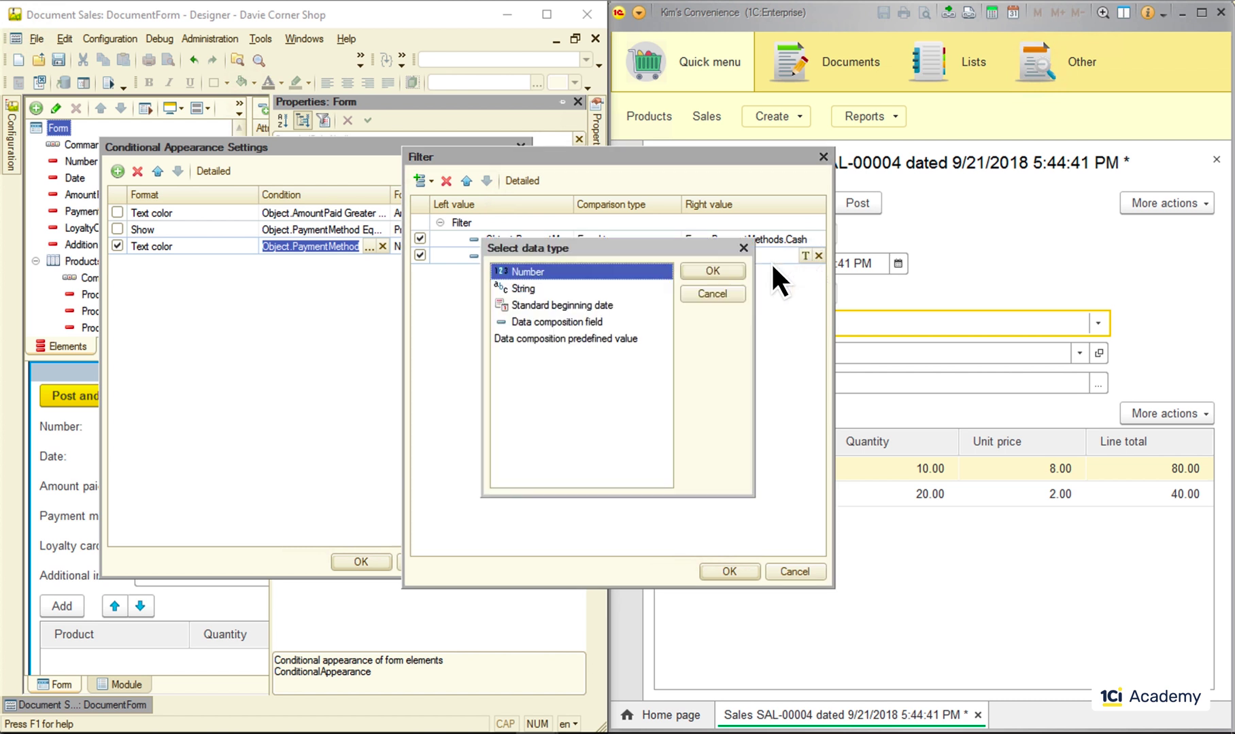
{"action": "left_click", "coordinate": [597, 288]}
{"action": "left_click", "coordinate": [715, 272]}
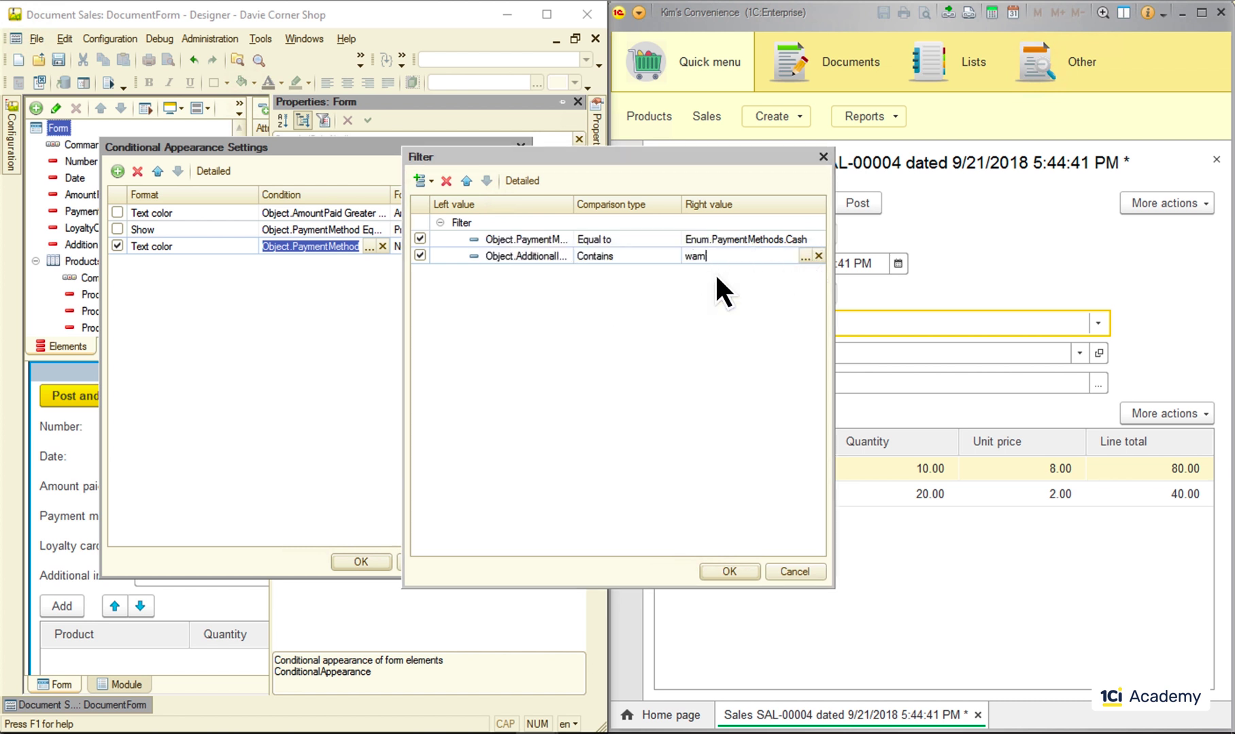
{"action": "left_click", "coordinate": [732, 573]}
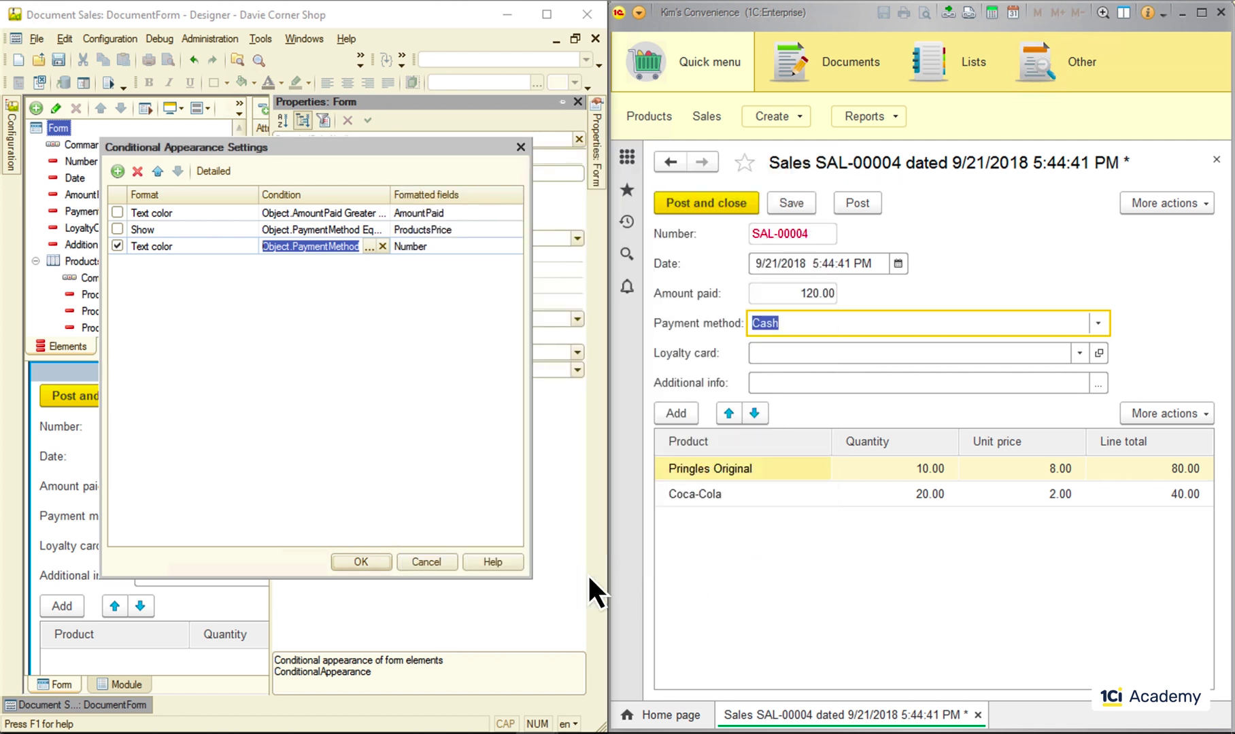
{"action": "left_click", "coordinate": [361, 563]}
Restart the application, open the 9/21/2018 5:44:41 PM sale and choose Cash as payment method to test the combined conditions.
{"action": "left_click", "coordinate": [109, 85]}
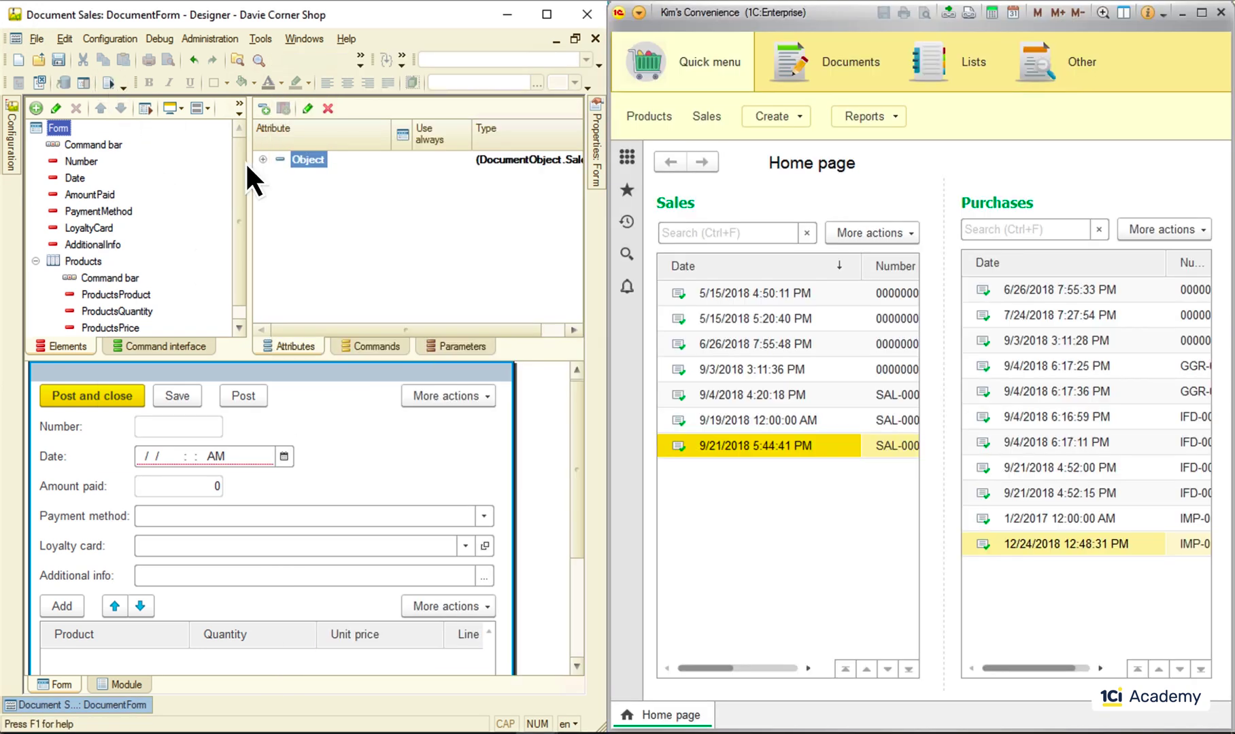
{"action": "double_click", "coordinate": [754, 445]}
{"action": "left_click", "coordinate": [1098, 325]}
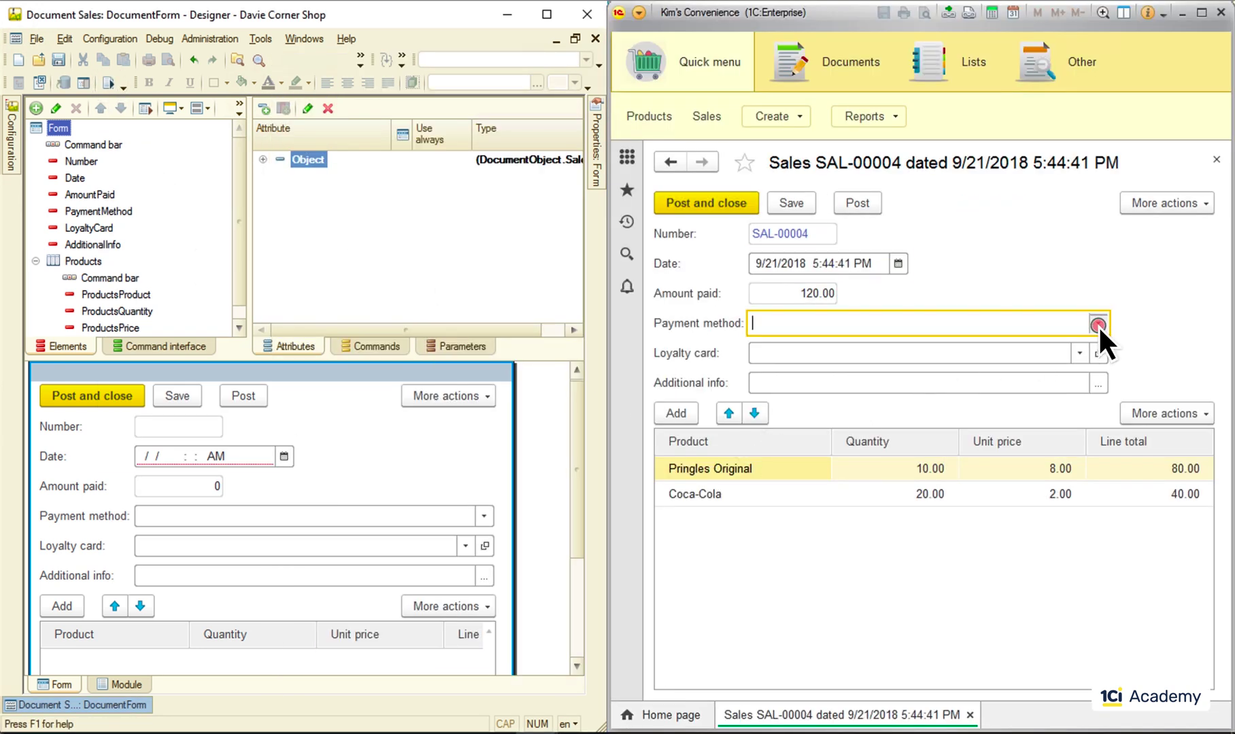
{"action": "left_click", "coordinate": [942, 349]}
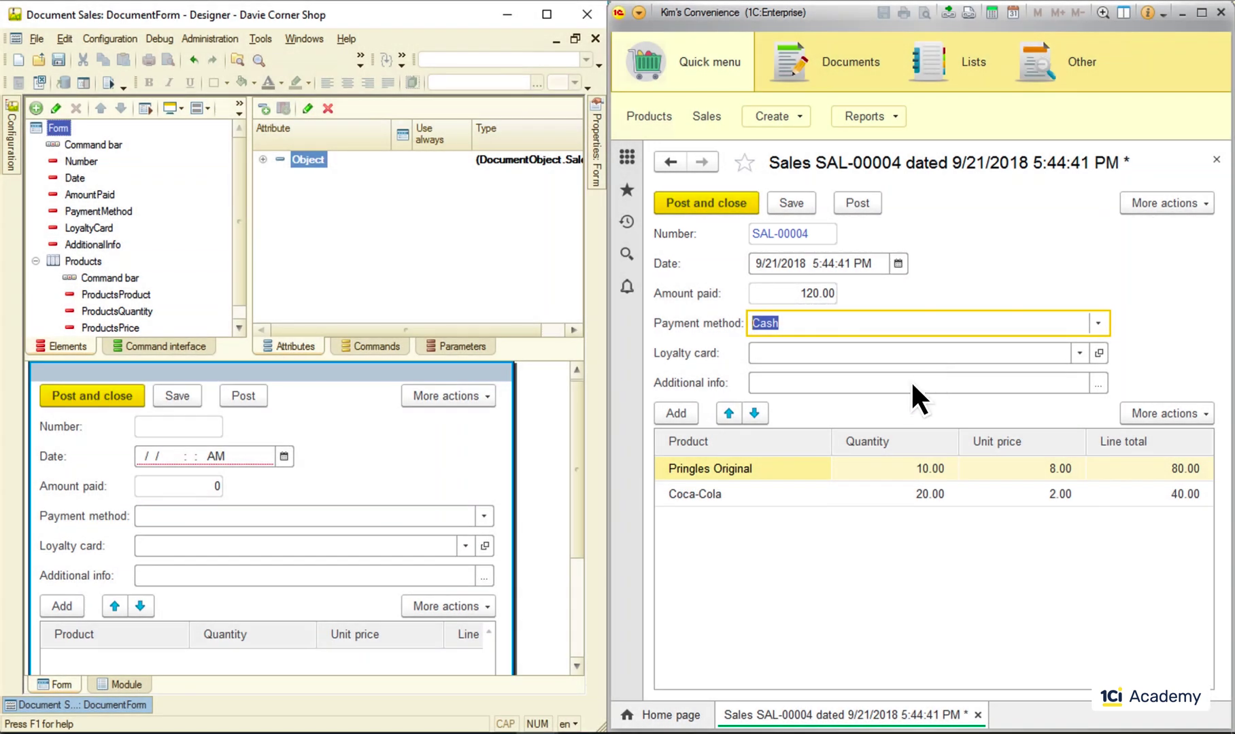
Fill in the sale's Additional info with the String value "warning".
{"action": "left_click", "coordinate": [907, 382]}
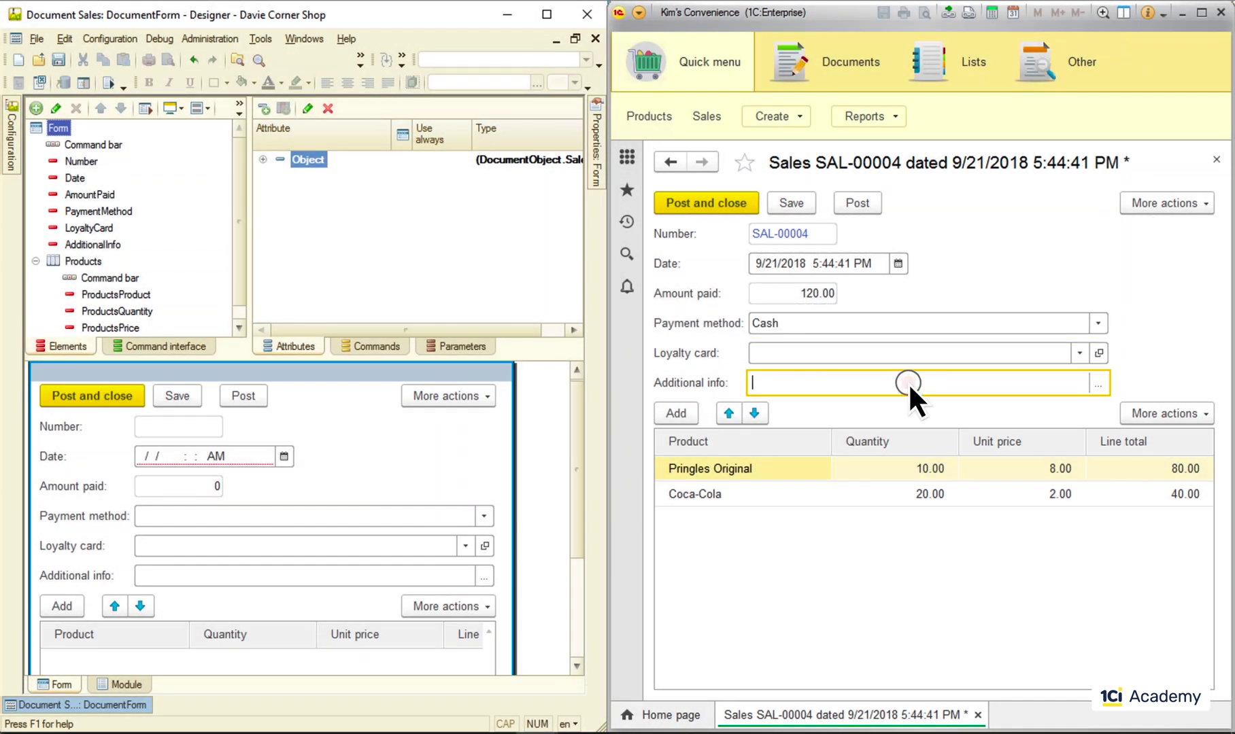
{"action": "left_click", "coordinate": [1099, 384]}
{"action": "left_click", "coordinate": [885, 289]}
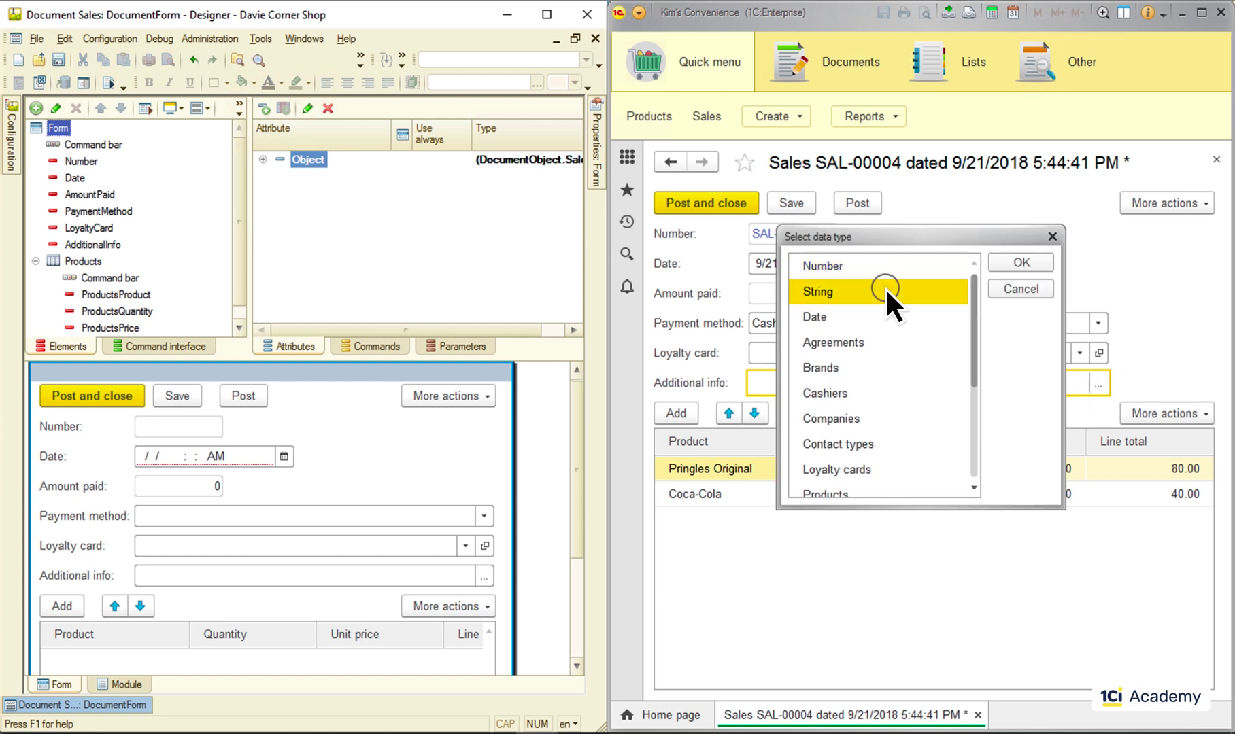
{"action": "left_click", "coordinate": [1018, 262]}
{"action": "type", "text": "warning"}
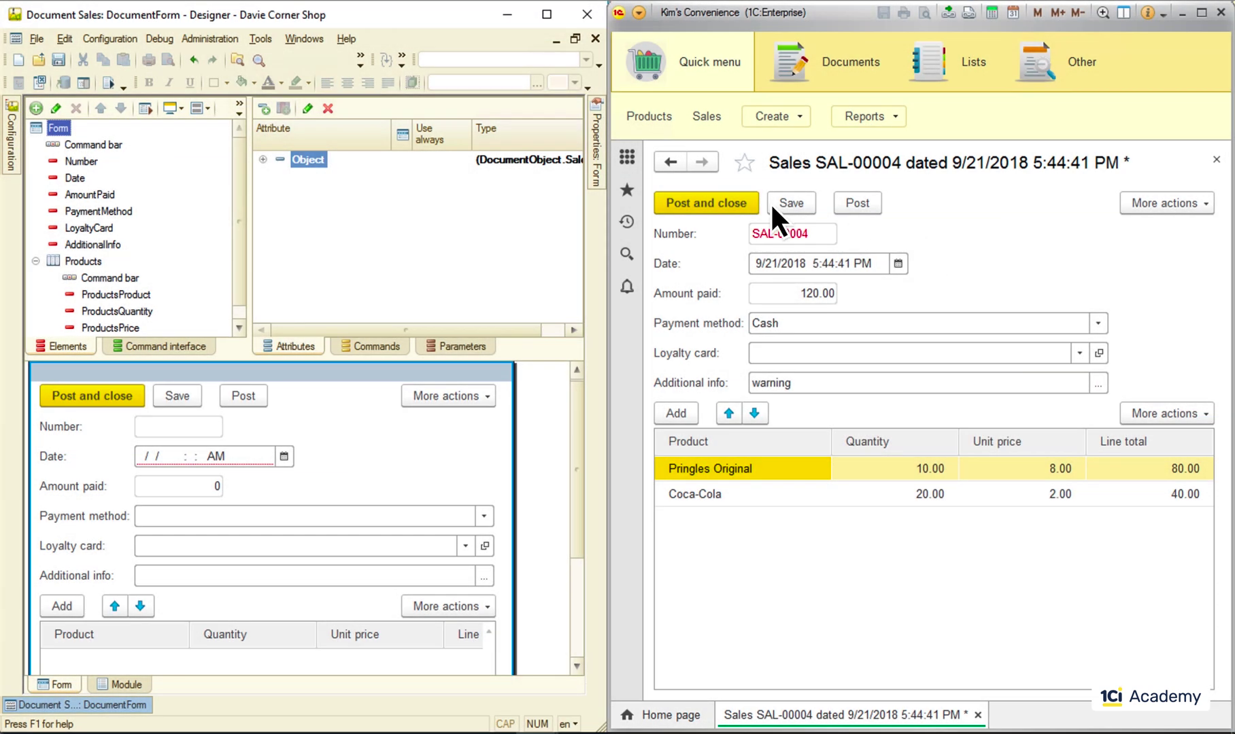
Add an OR group to the Number rule's filter and move the PaymentMethod and AdditionalInfo conditions into it.
{"action": "left_click", "coordinate": [596, 157]}
{"action": "left_click", "coordinate": [394, 336]}
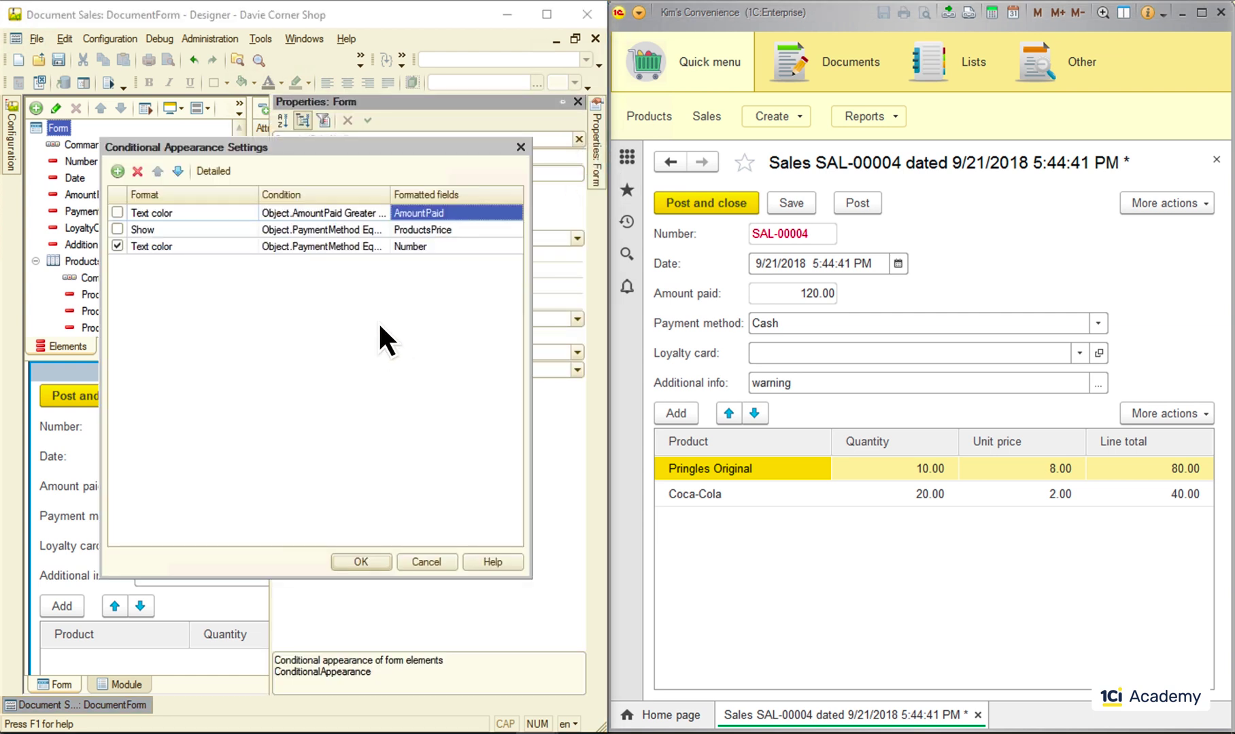
{"action": "double_click", "coordinate": [317, 245]}
{"action": "left_click", "coordinate": [367, 247]}
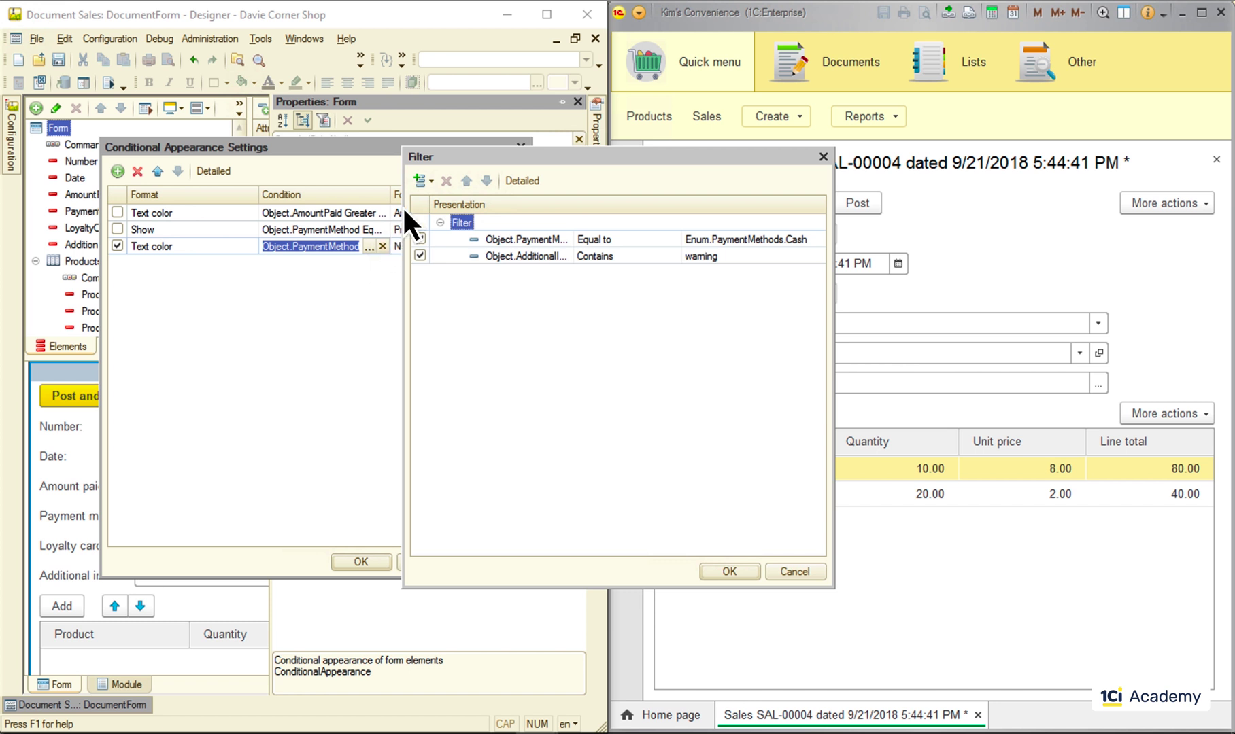
{"action": "left_click", "coordinate": [424, 179]}
{"action": "left_click", "coordinate": [455, 221]}
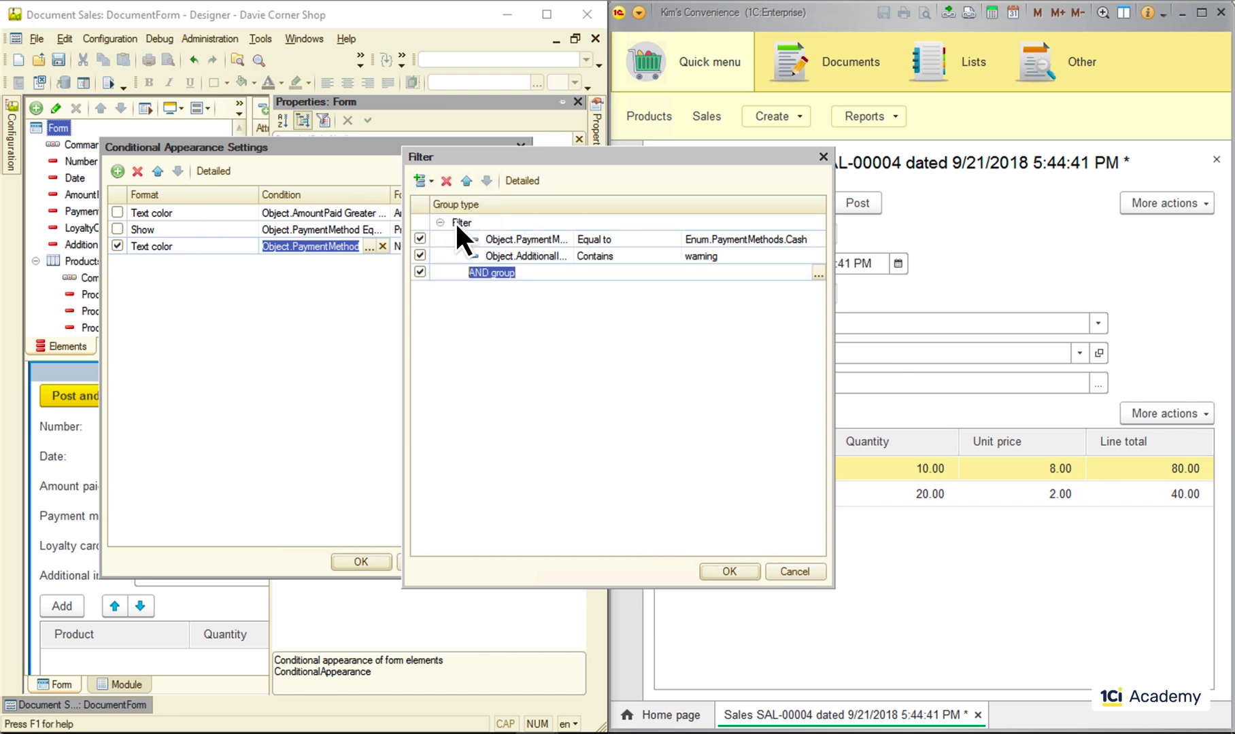
{"action": "left_click", "coordinate": [818, 273]}
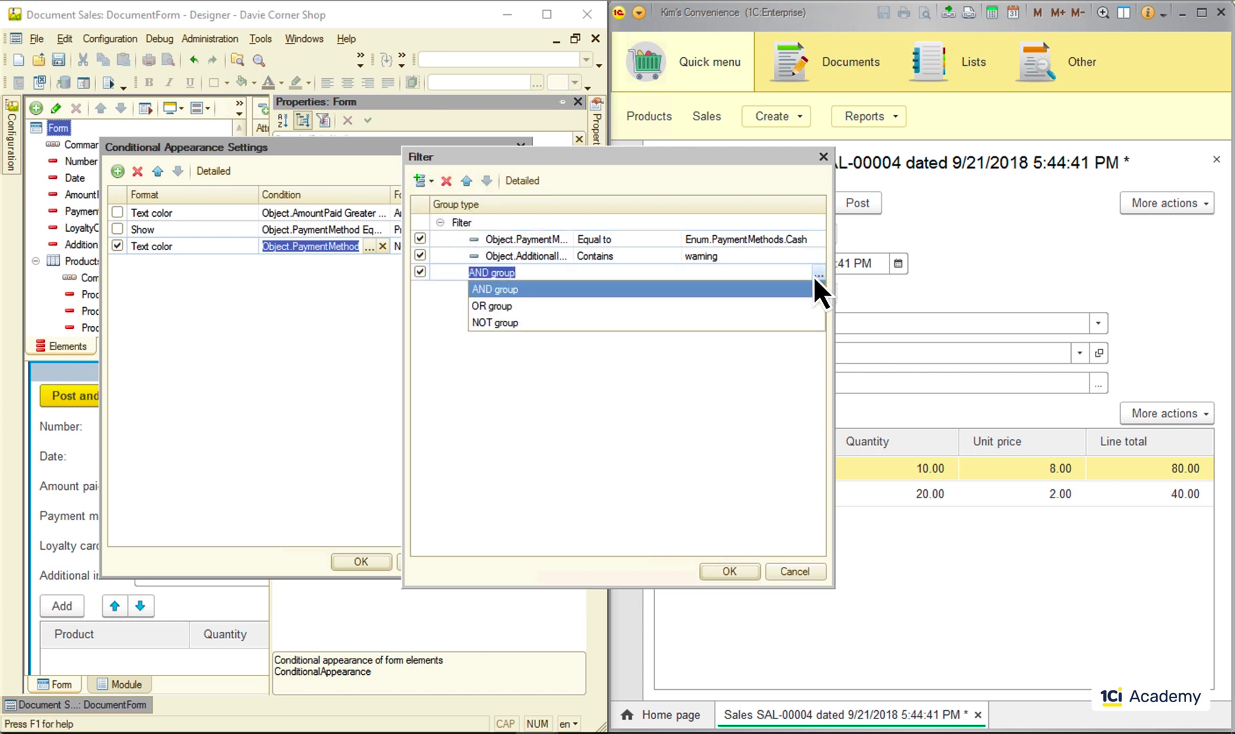
{"action": "left_click", "coordinate": [672, 308]}
{"action": "left_click_drag", "start_coordinate": [516, 239], "coordinate": [486, 262]}
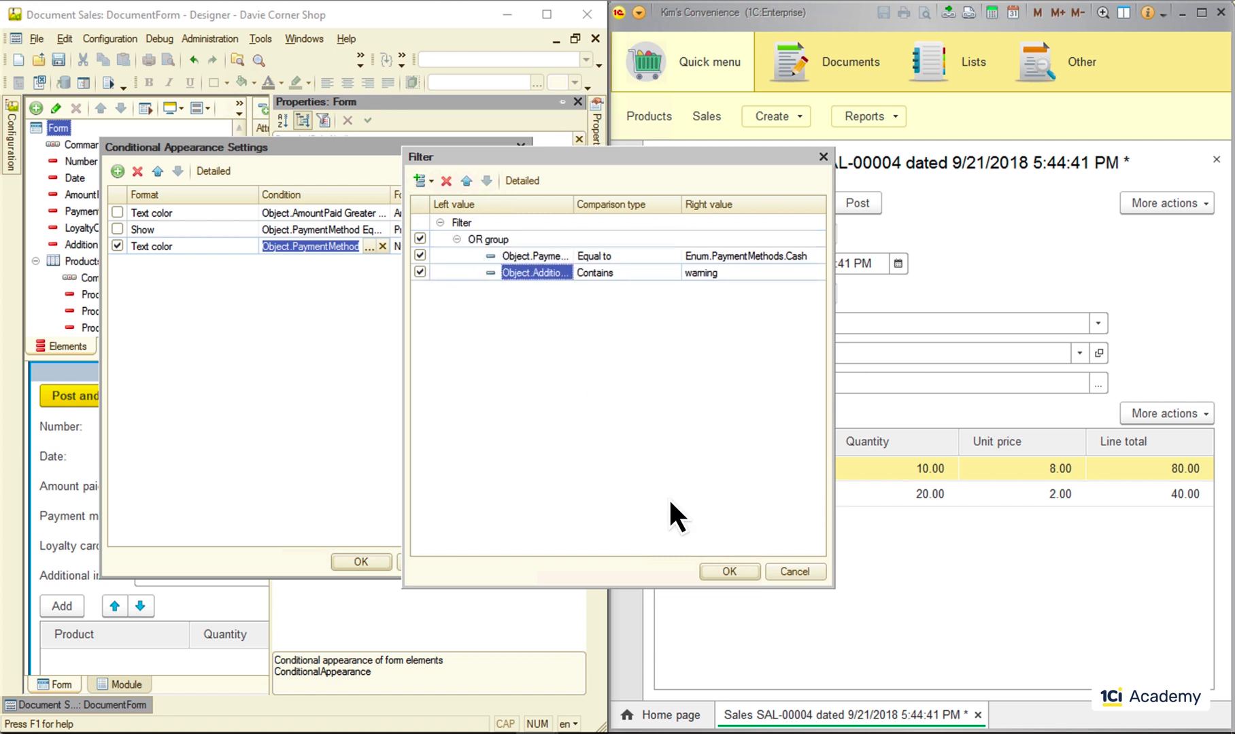
Save the OR-group filter and conditional appearance settings, then restart the application and choose Cash as payment method in the 9/21/2018 5:44:41 PM sale.
{"action": "left_click", "coordinate": [726, 573]}
{"action": "left_click", "coordinate": [359, 562]}
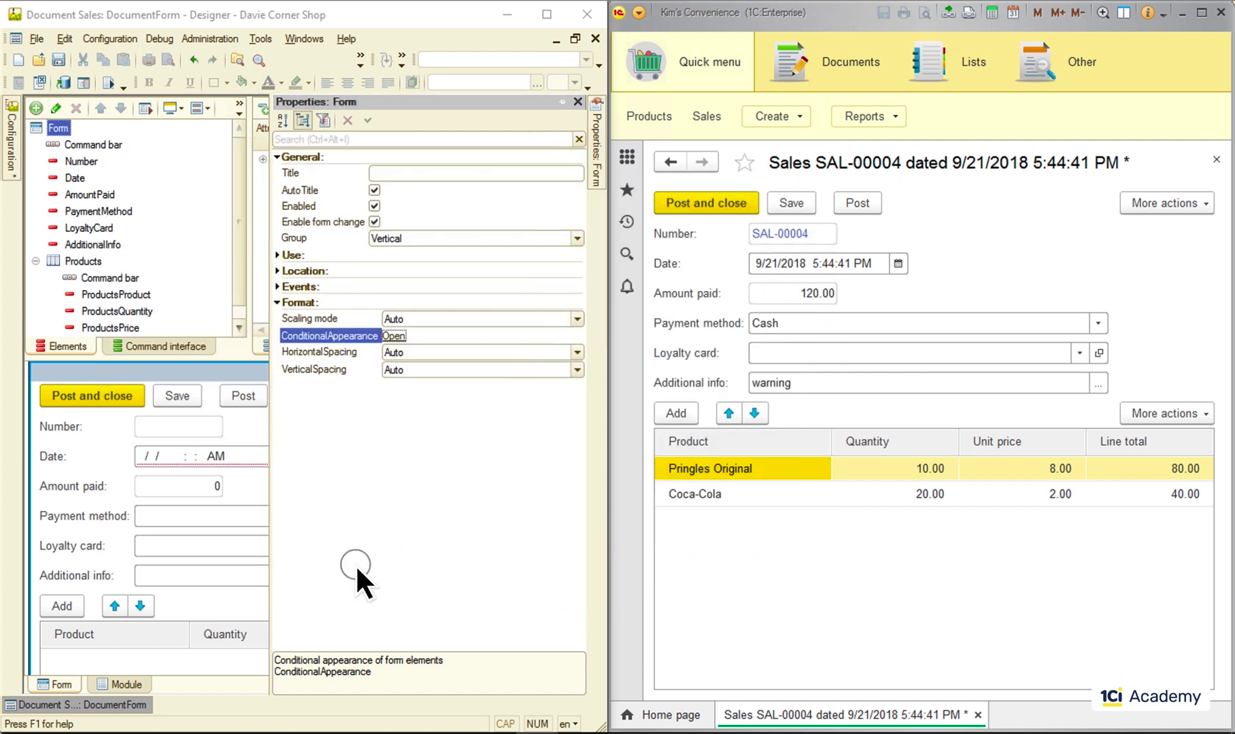
{"action": "left_click", "coordinate": [108, 83]}
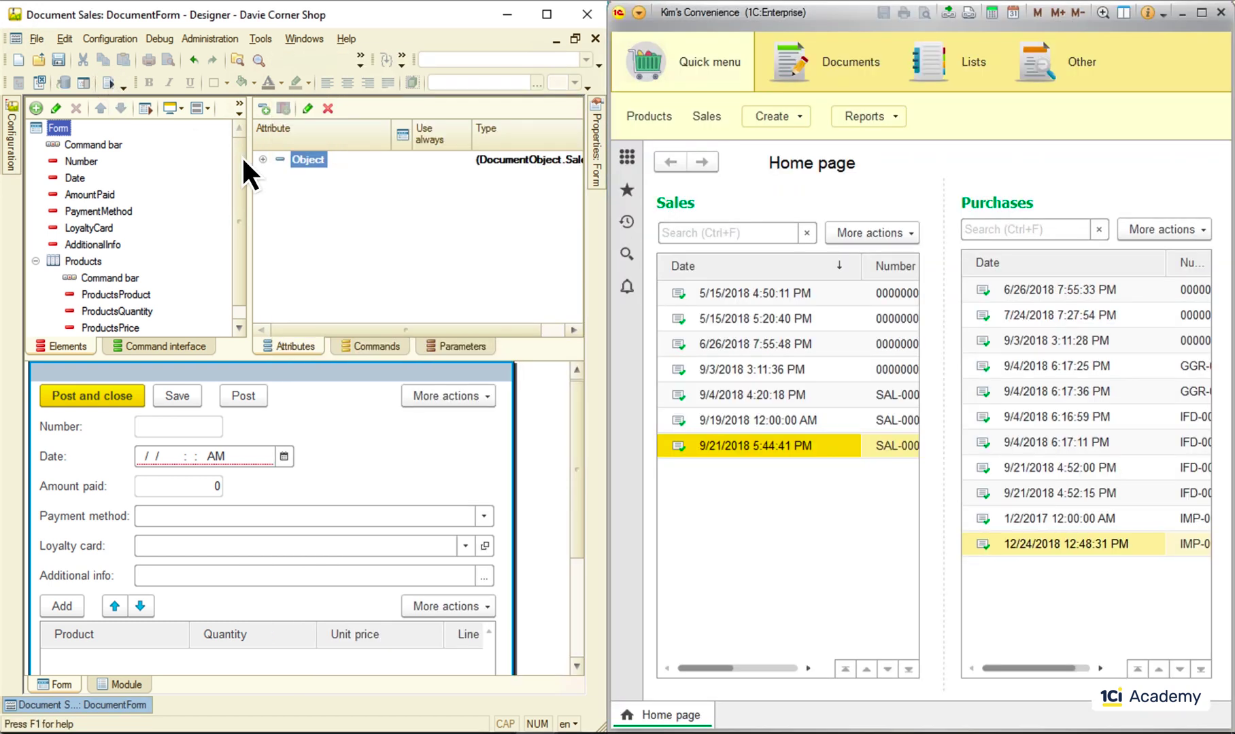
{"action": "double_click", "coordinate": [767, 446]}
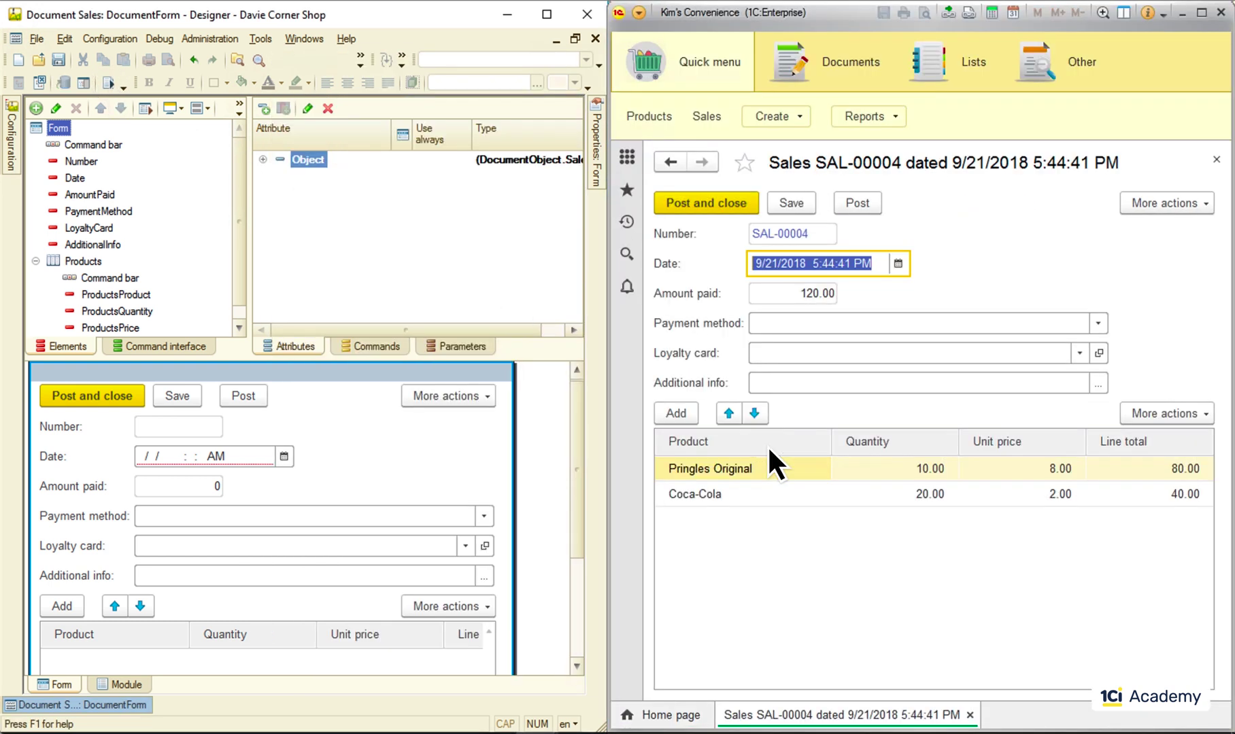
{"action": "left_click", "coordinate": [1097, 324]}
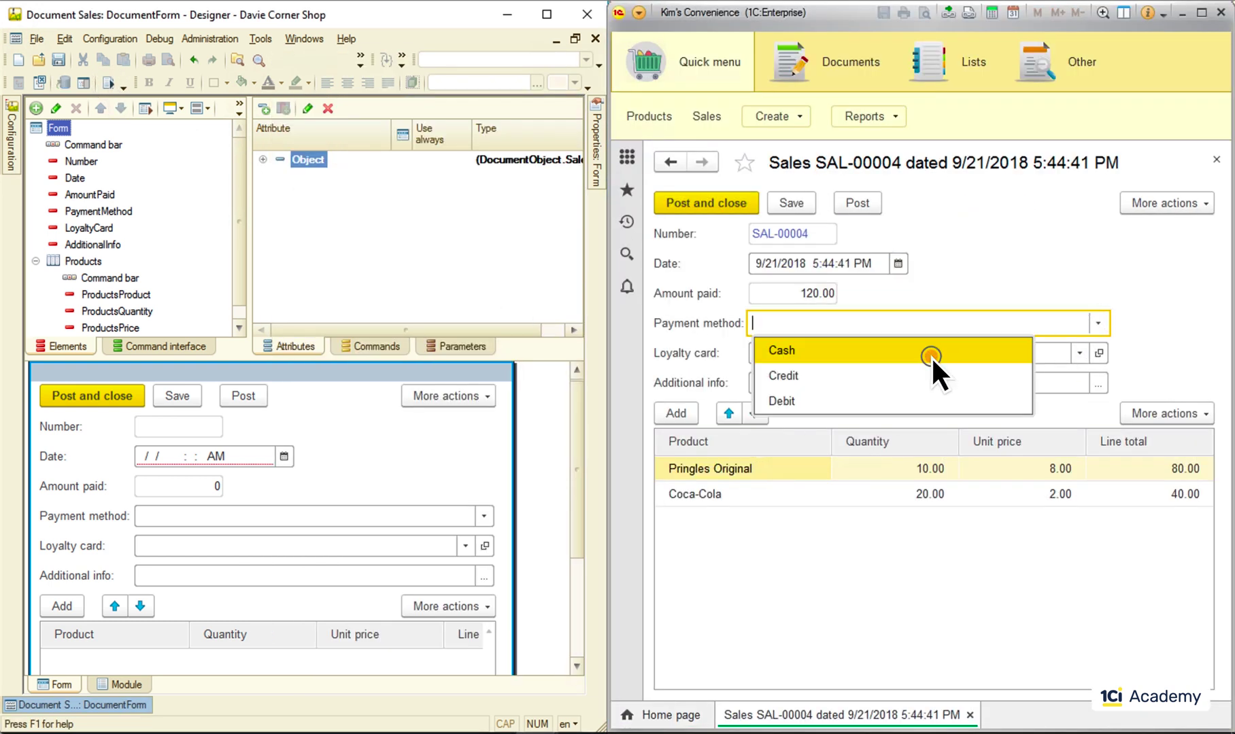
{"action": "left_click", "coordinate": [930, 355]}
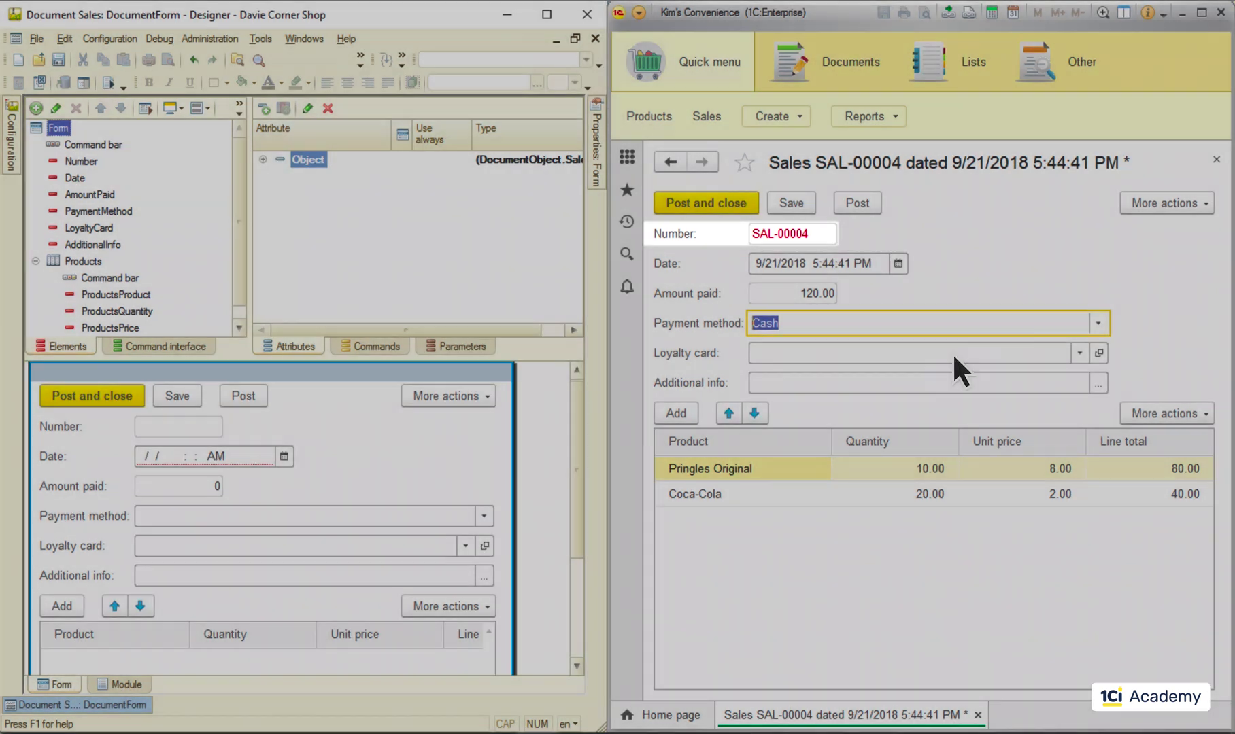
Change the sale's payment method to Credit and fill Additional info with the String value "warning".
{"action": "left_click", "coordinate": [1099, 324]}
{"action": "left_click", "coordinate": [928, 376]}
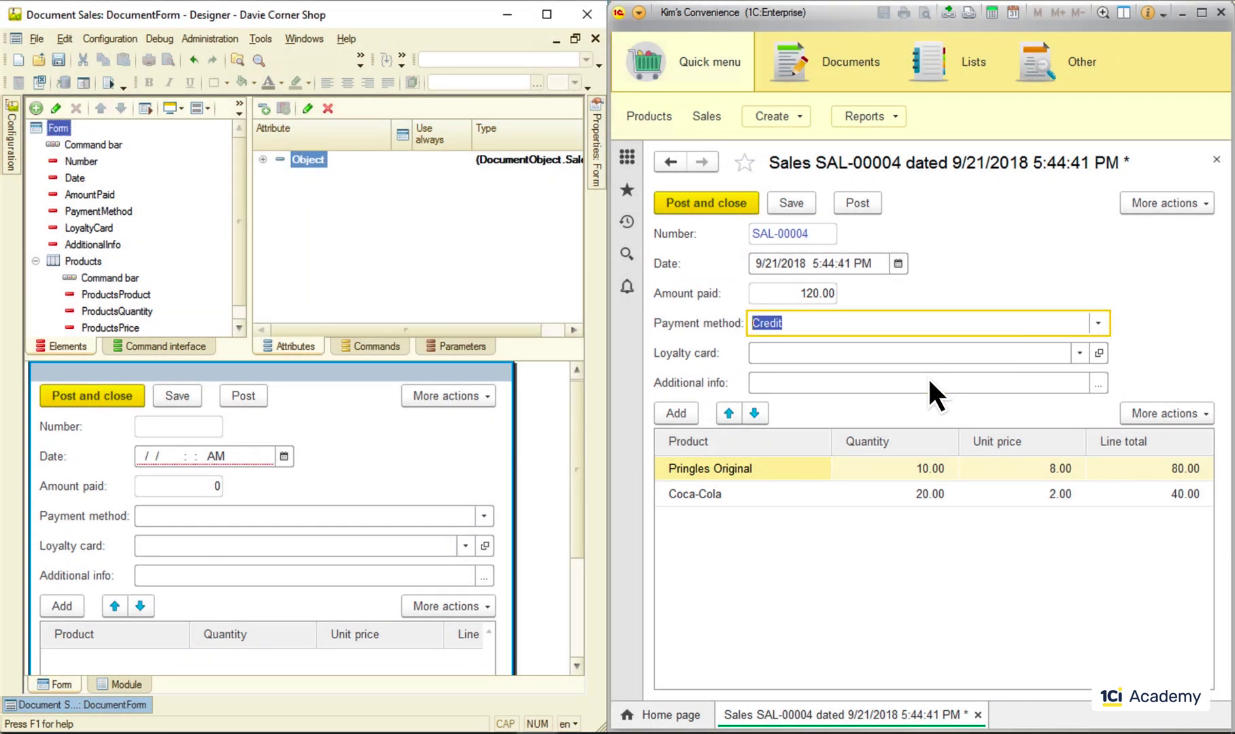
{"action": "left_click", "coordinate": [1096, 385]}
{"action": "double_click", "coordinate": [873, 292]}
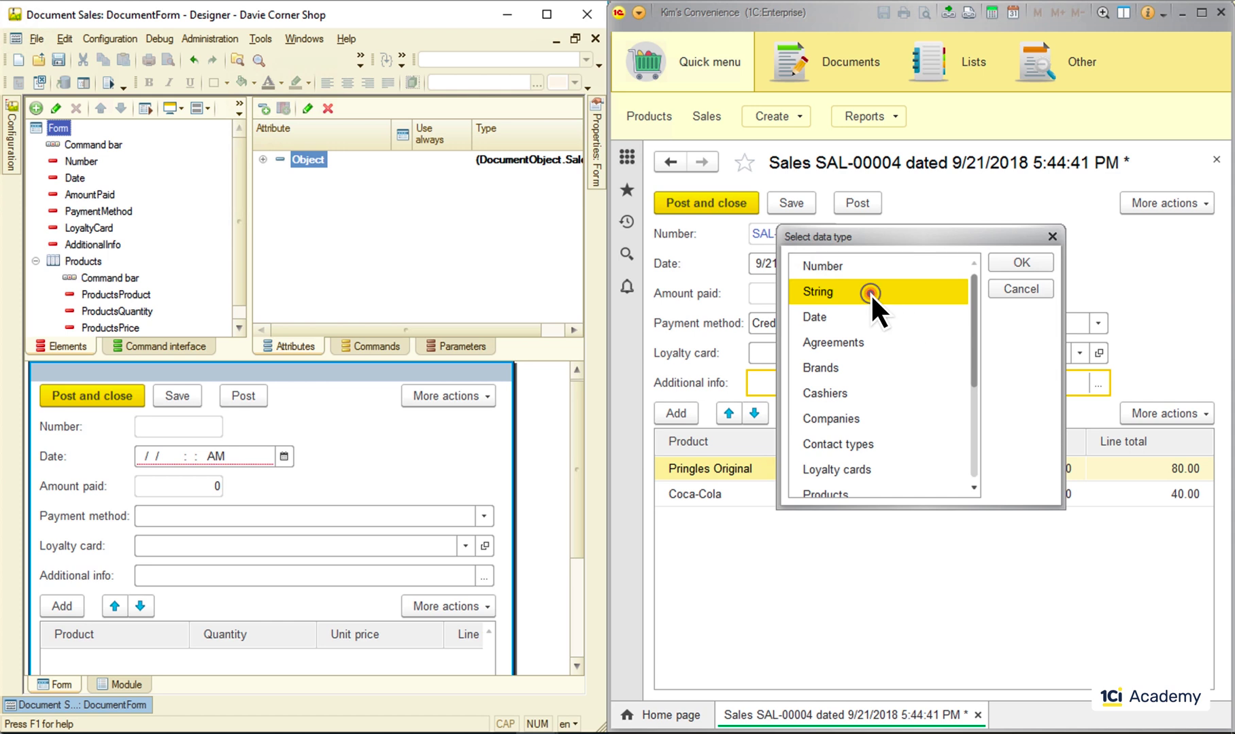
{"action": "type", "text": "warning"}
{"action": "key", "text": "Tab"}
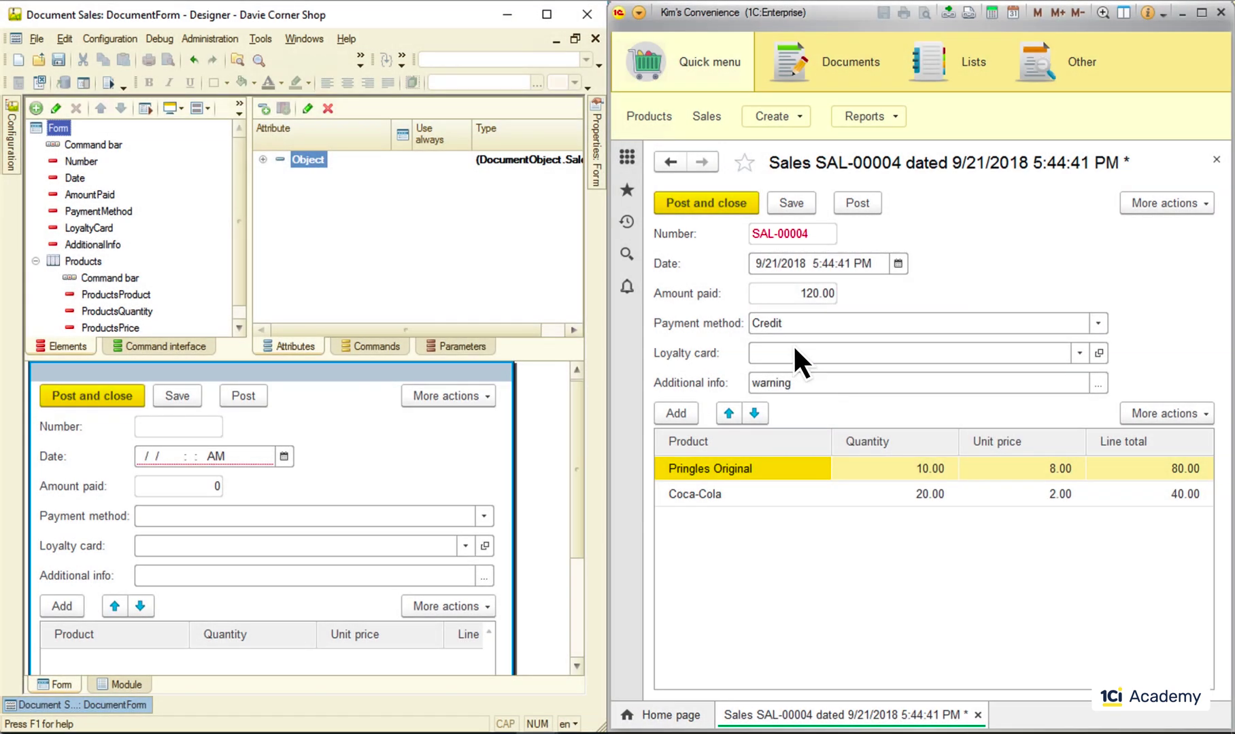
Reopen the form's conditional appearance settings and add an AND group at the root of the Number rule's filter.
{"action": "mouse_move", "coordinate": [595, 147]}
{"action": "left_click", "coordinate": [397, 332]}
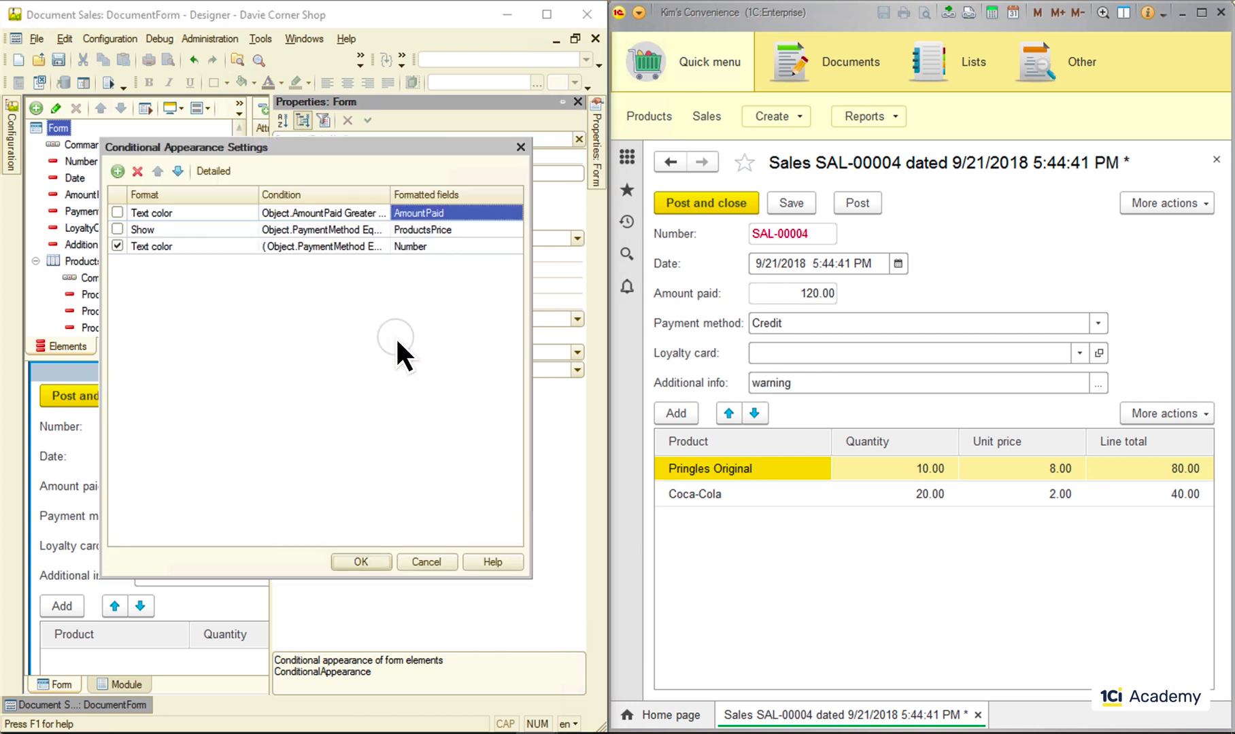
{"action": "left_click", "coordinate": [322, 249]}
{"action": "left_click", "coordinate": [367, 246]}
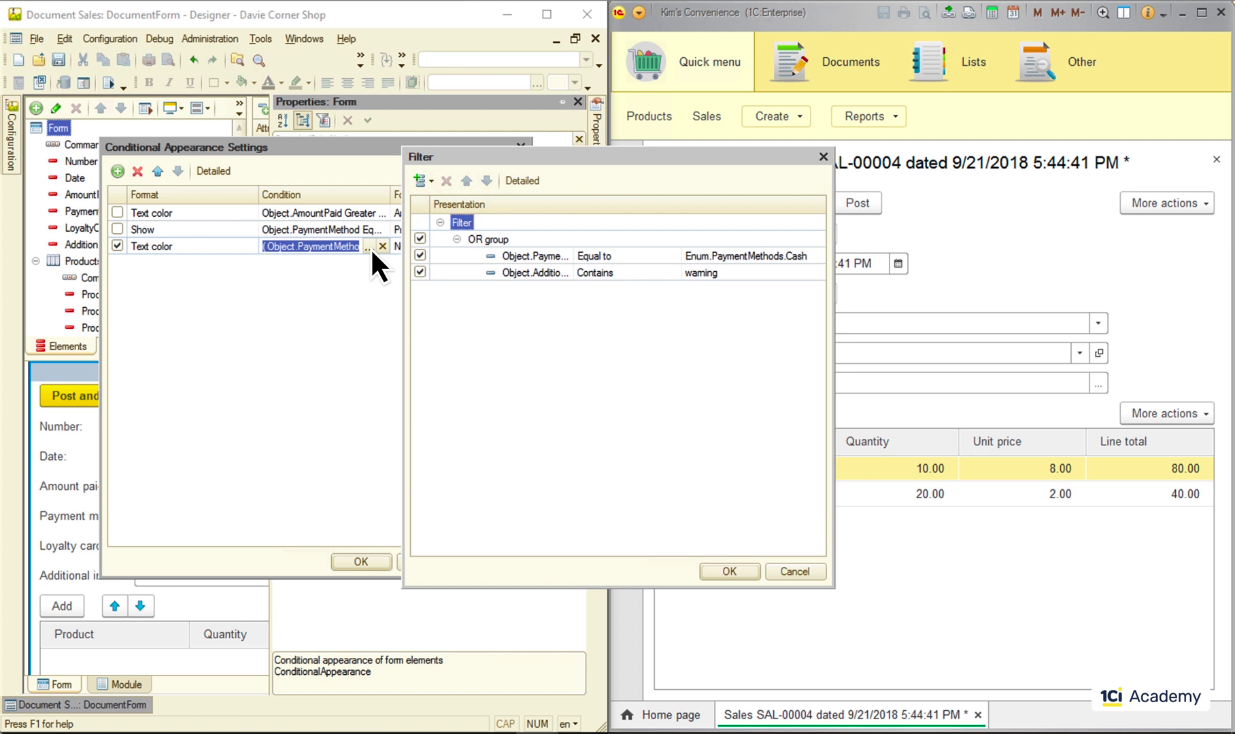
{"action": "left_click", "coordinate": [423, 180]}
{"action": "left_click", "coordinate": [456, 220]}
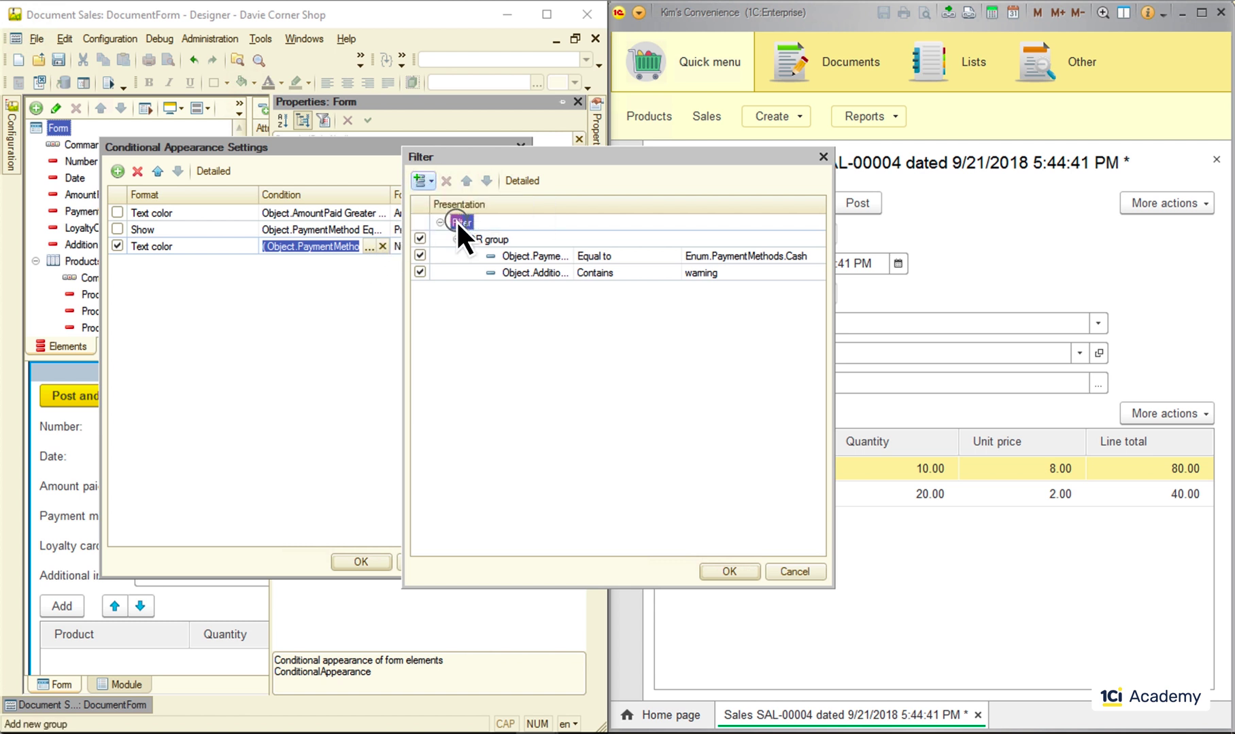
{"action": "left_click", "coordinate": [577, 400]}
Add a condition to the AND group checking that Object.Number contains "1".
{"action": "left_click", "coordinate": [420, 179]}
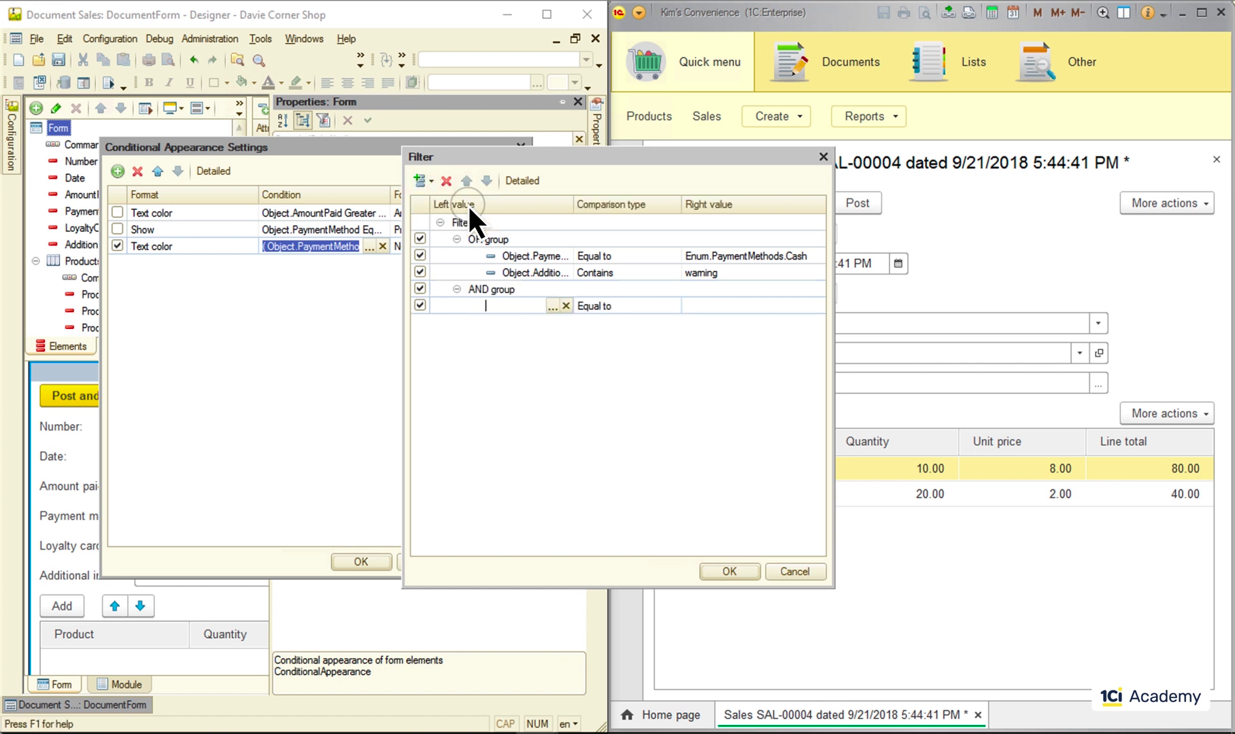
{"action": "left_click", "coordinate": [552, 306]}
{"action": "double_click", "coordinate": [571, 318]}
{"action": "type", "text": "1"}
{"action": "left_click", "coordinate": [683, 332]}
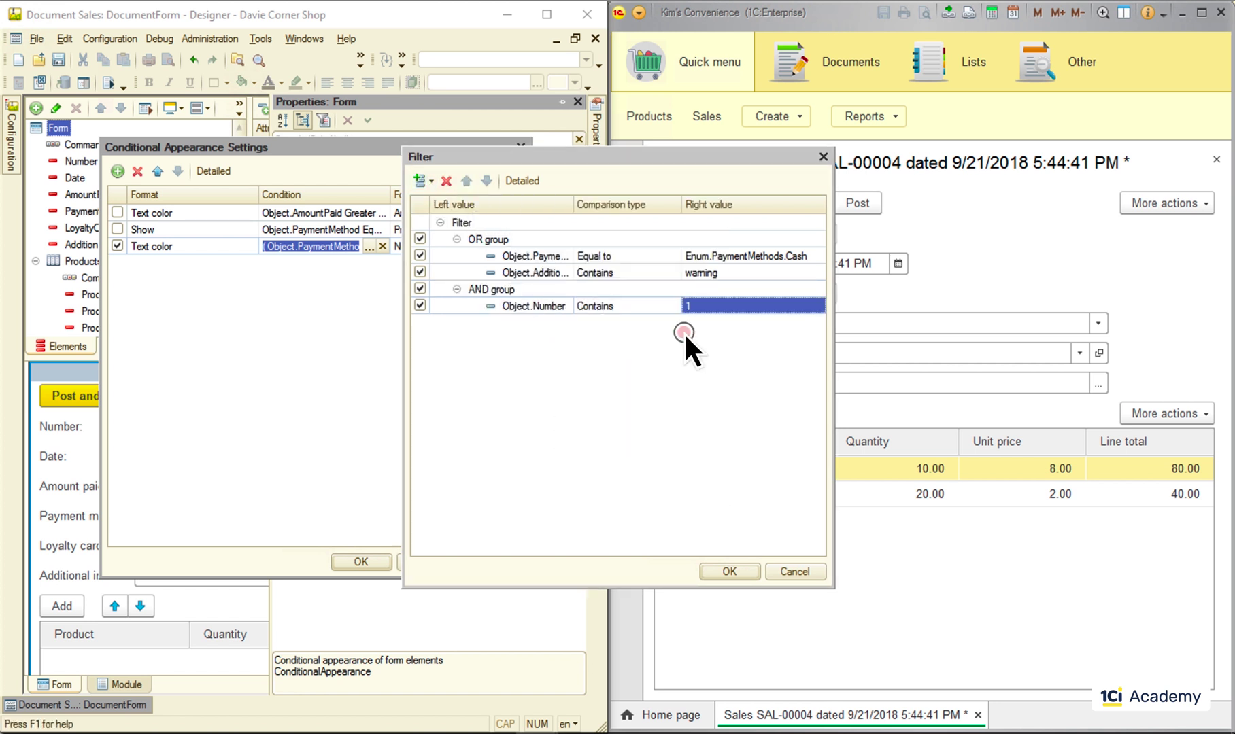
Add a second condition to the AND group checking that Object.AmountPaid is less than 10.
{"action": "left_click", "coordinate": [488, 289]}
{"action": "left_click", "coordinate": [424, 180]}
{"action": "left_click", "coordinate": [455, 203]}
{"action": "left_click", "coordinate": [552, 322]}
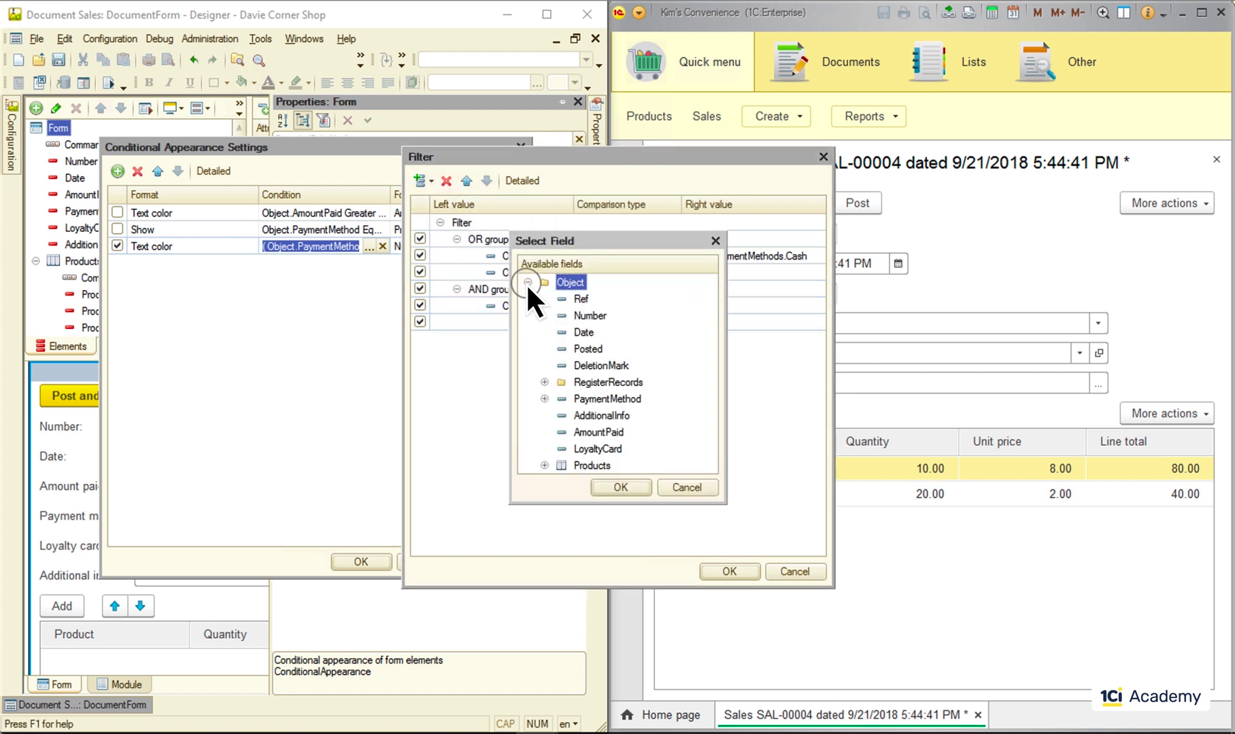
{"action": "double_click", "coordinate": [594, 432]}
{"action": "left_click", "coordinate": [637, 320]}
{"action": "left_click", "coordinate": [636, 369]}
{"action": "left_click", "coordinate": [726, 321]}
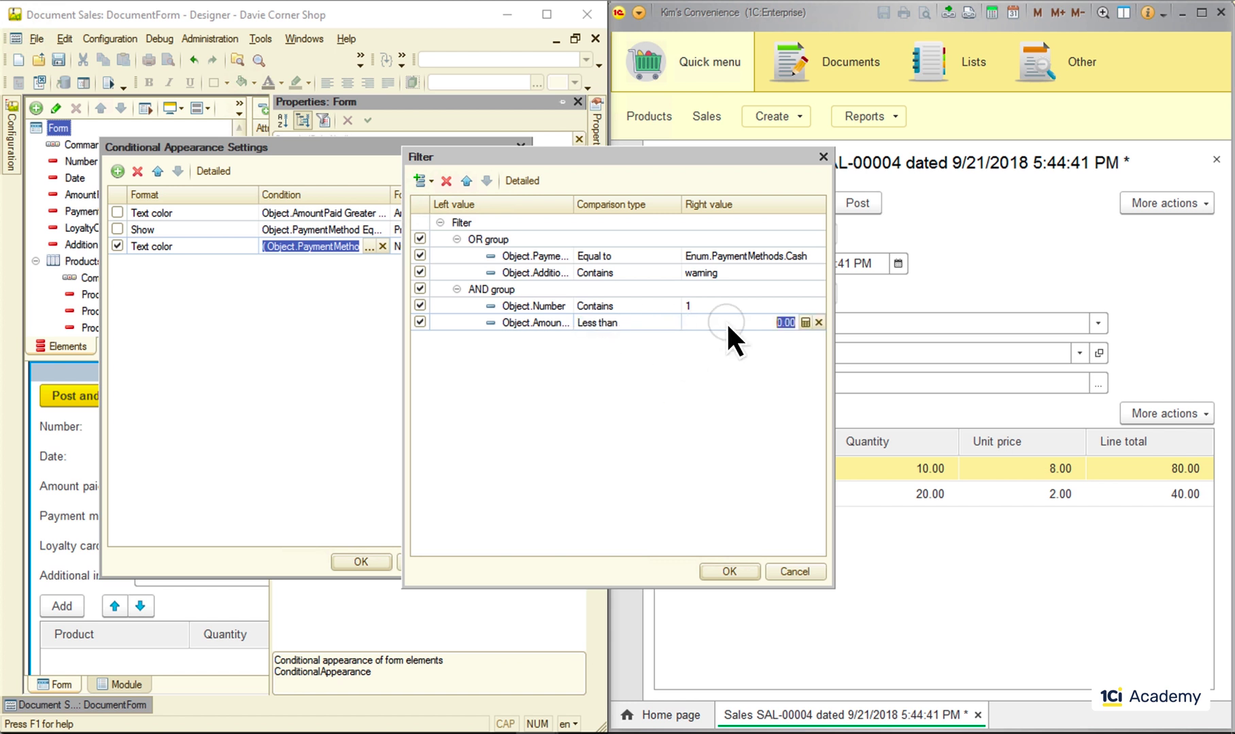
{"action": "type", "text": "10"}
Add an outer OR group to the filter, move the AND group and the existing OR group into it, and confirm the filter.
{"action": "left_click", "coordinate": [462, 222]}
{"action": "left_click", "coordinate": [424, 180]}
{"action": "left_click", "coordinate": [455, 218]}
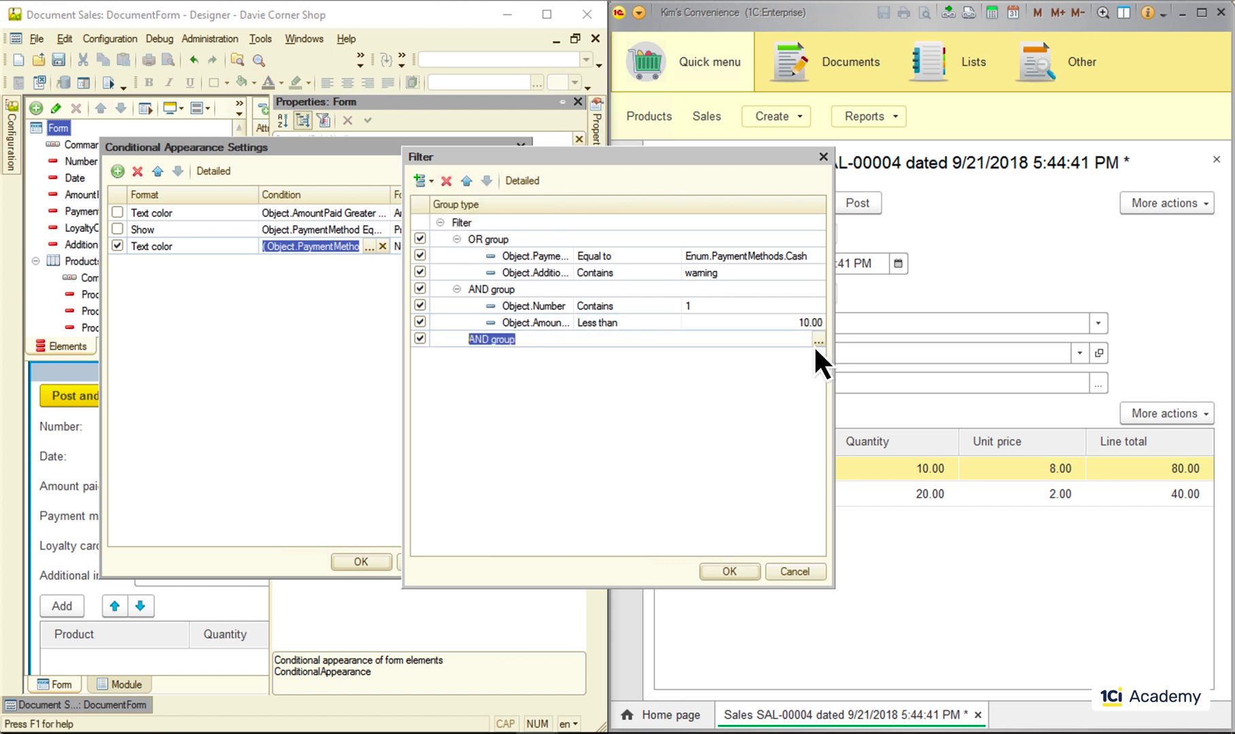
{"action": "left_click", "coordinate": [818, 342]}
{"action": "left_click", "coordinate": [699, 370]}
{"action": "left_click_drag", "start_coordinate": [490, 289], "coordinate": [500, 338]}
{"action": "left_click_drag", "start_coordinate": [493, 239], "coordinate": [492, 291]}
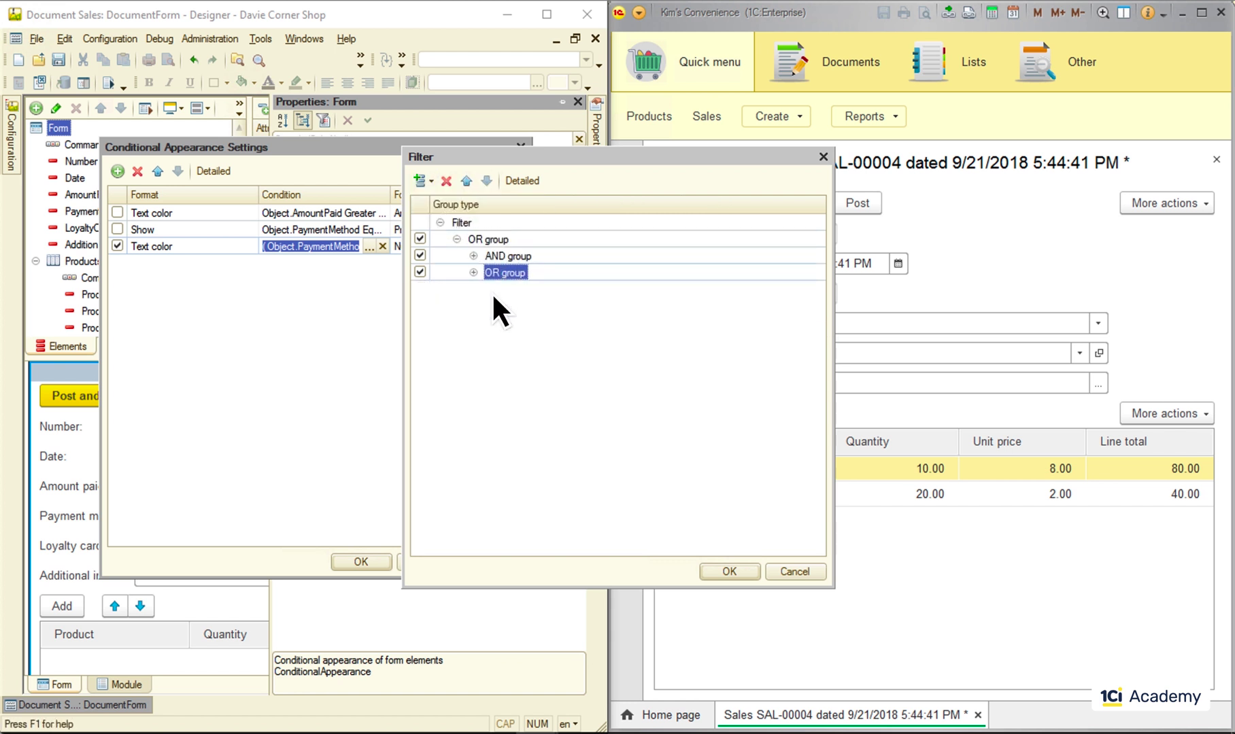
{"action": "left_click", "coordinate": [474, 273]}
{"action": "left_click", "coordinate": [473, 256]}
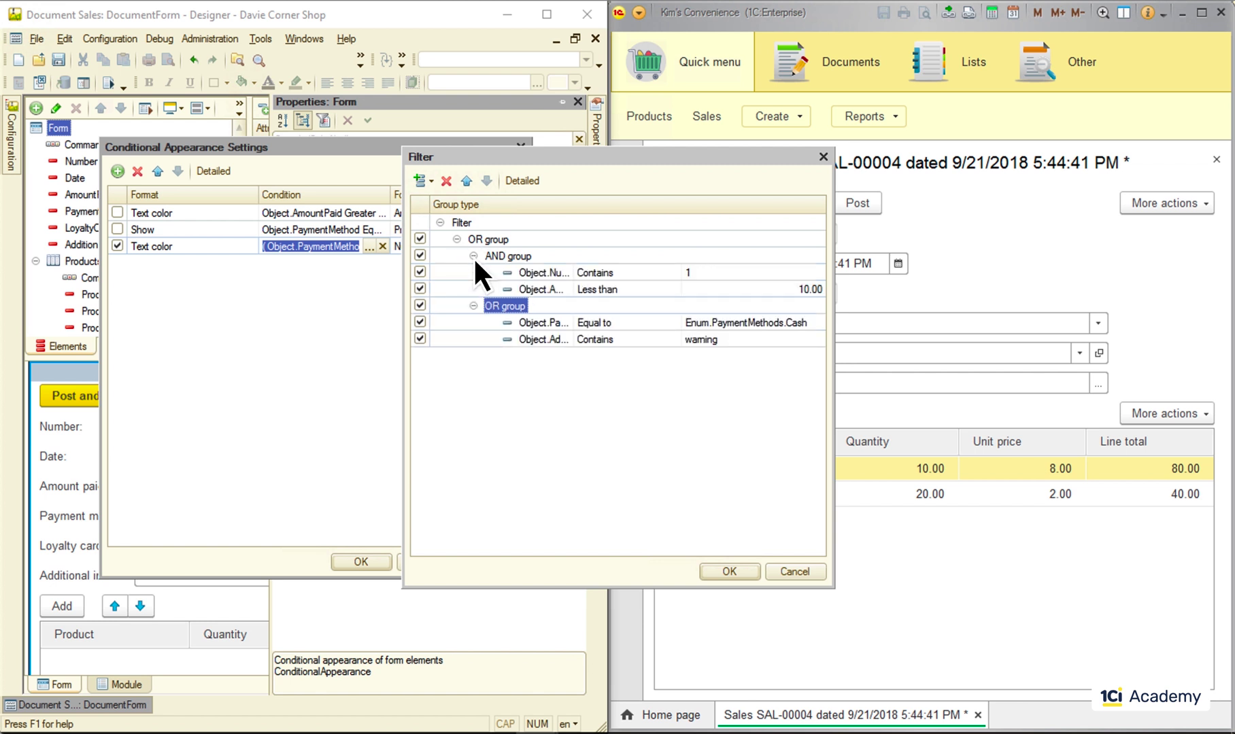
{"action": "left_click", "coordinate": [729, 571]}
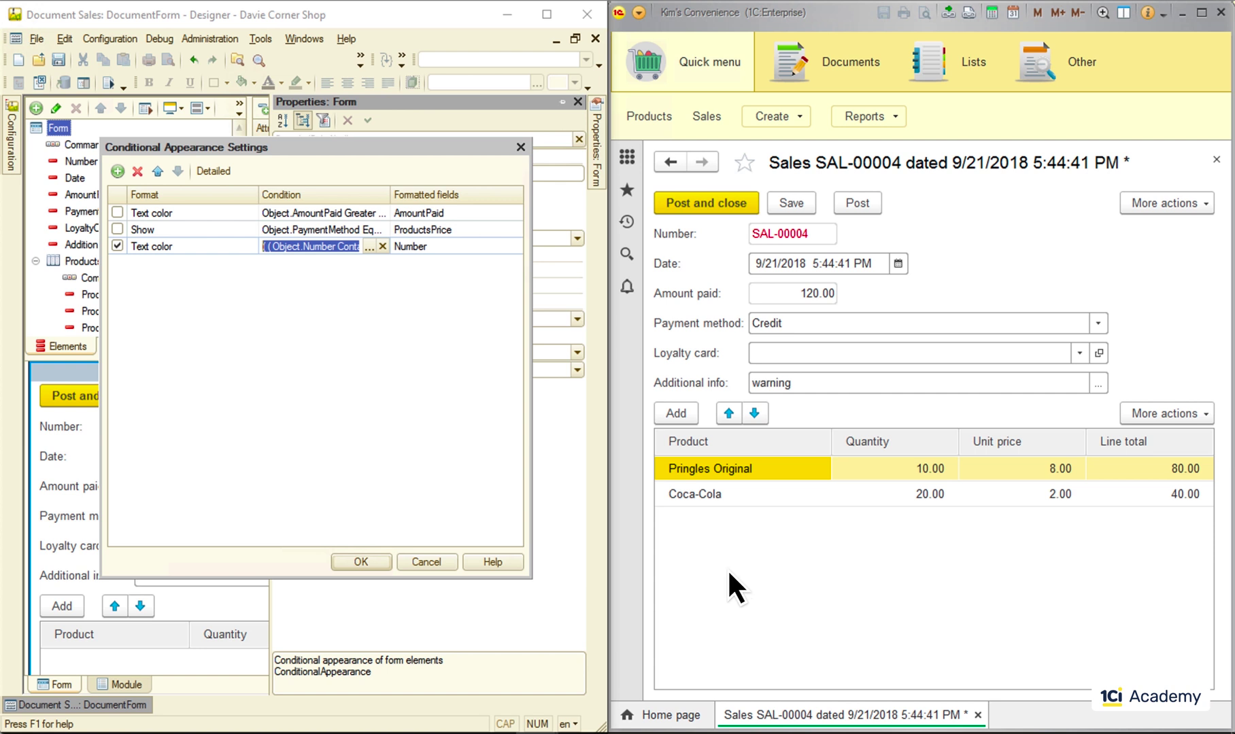
{"action": "right_click", "coordinate": [337, 246]}
{"action": "left_click", "coordinate": [353, 280]}
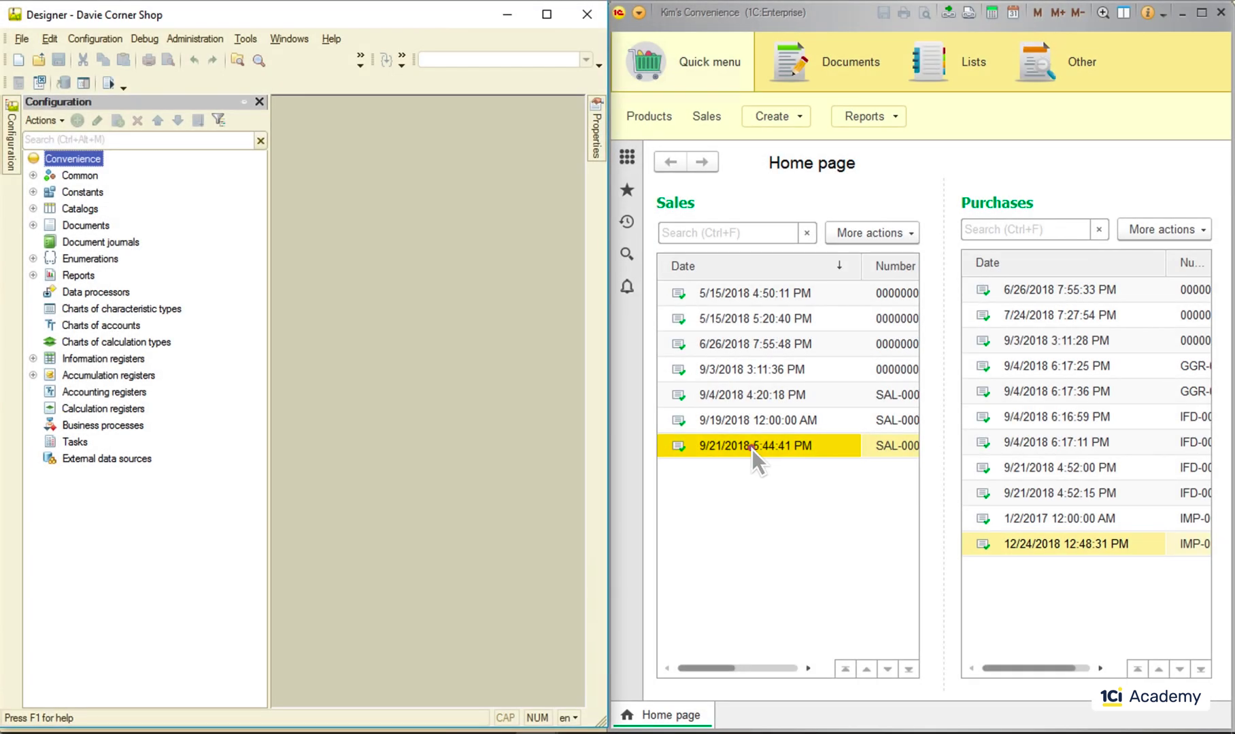
Open the 9/21/2018 5:44:41 PM sale in the application and the Sales document's DocumentForm in the Designer.
{"action": "double_click", "coordinate": [752, 447]}
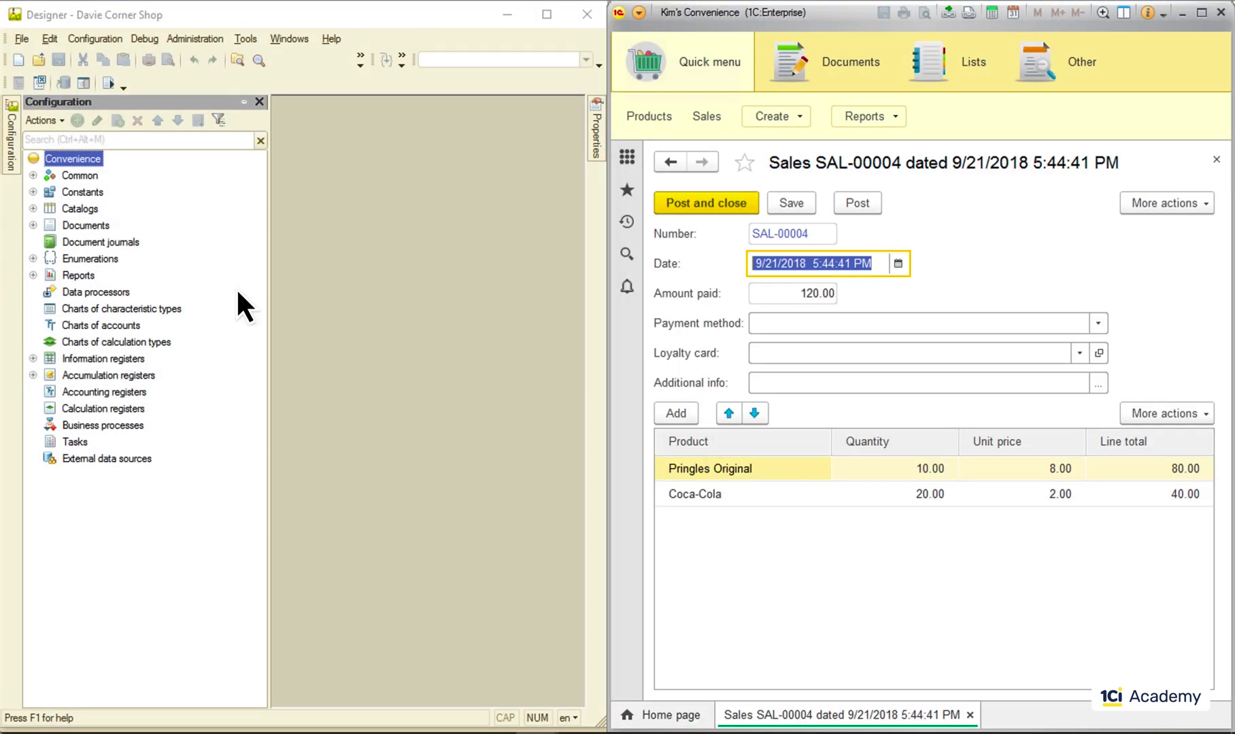
{"action": "left_click", "coordinate": [32, 225]}
{"action": "left_click", "coordinate": [50, 275]}
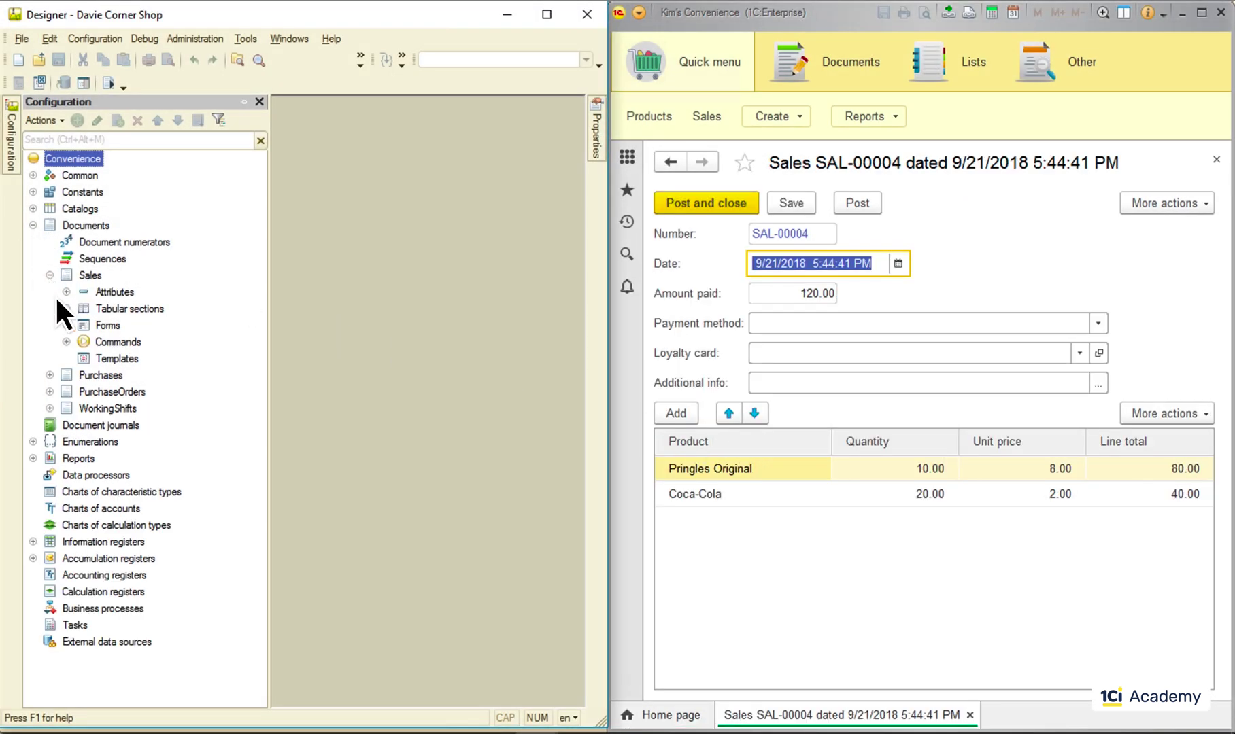
{"action": "left_click", "coordinate": [66, 325]}
{"action": "double_click", "coordinate": [130, 360]}
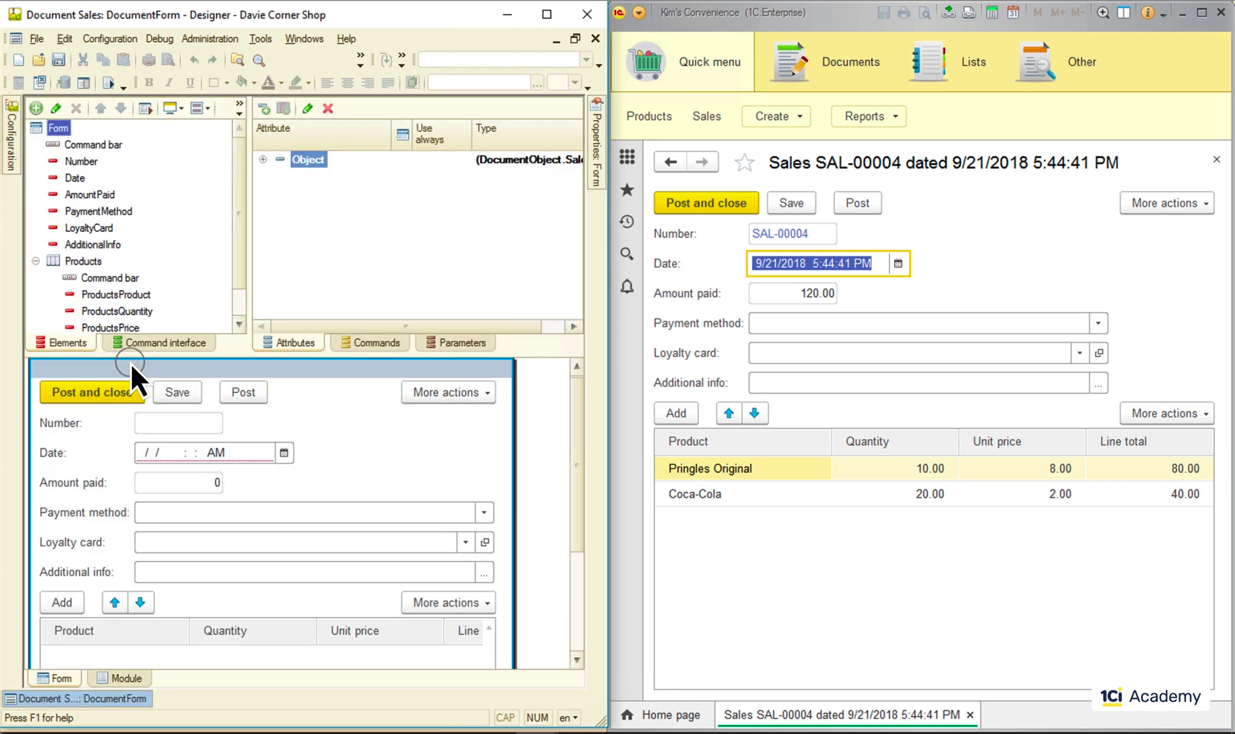
Widen the form's attribute list and expand the Object attribute to examine its fields and their types.
{"action": "double_click", "coordinate": [54, 132]}
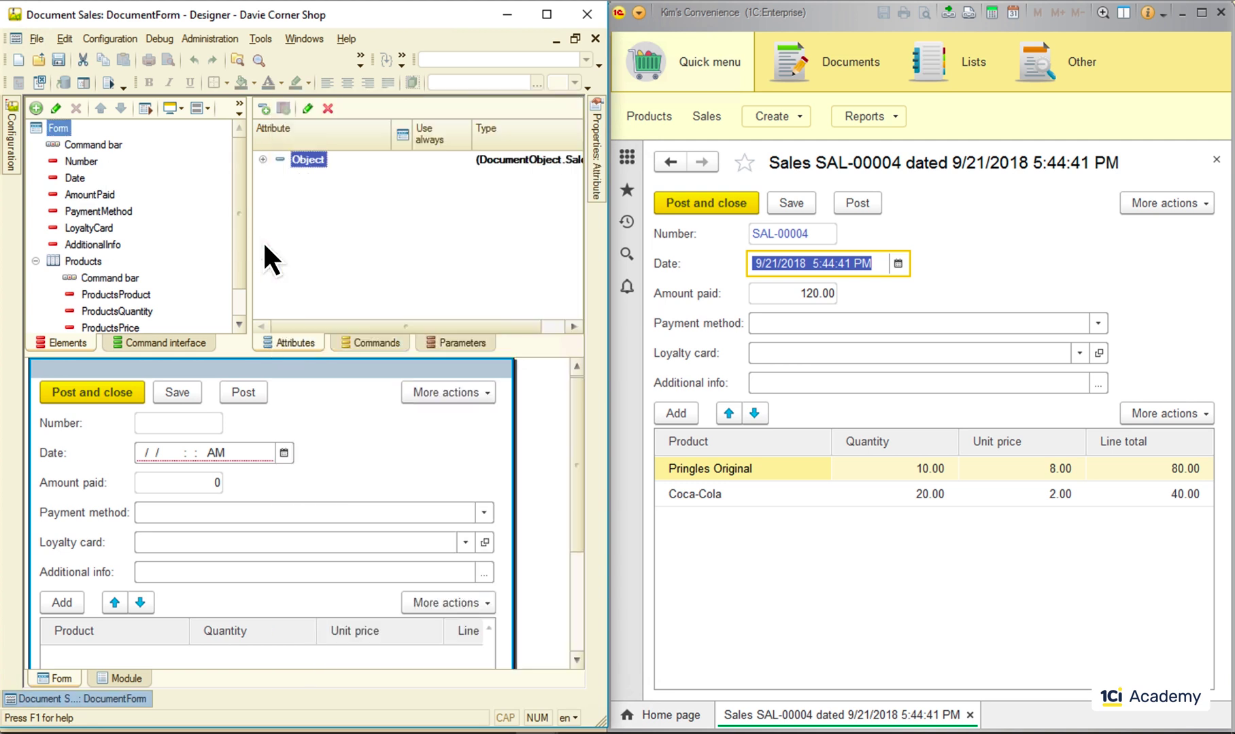
{"action": "left_click_drag", "start_coordinate": [251, 241], "coordinate": [160, 237]}
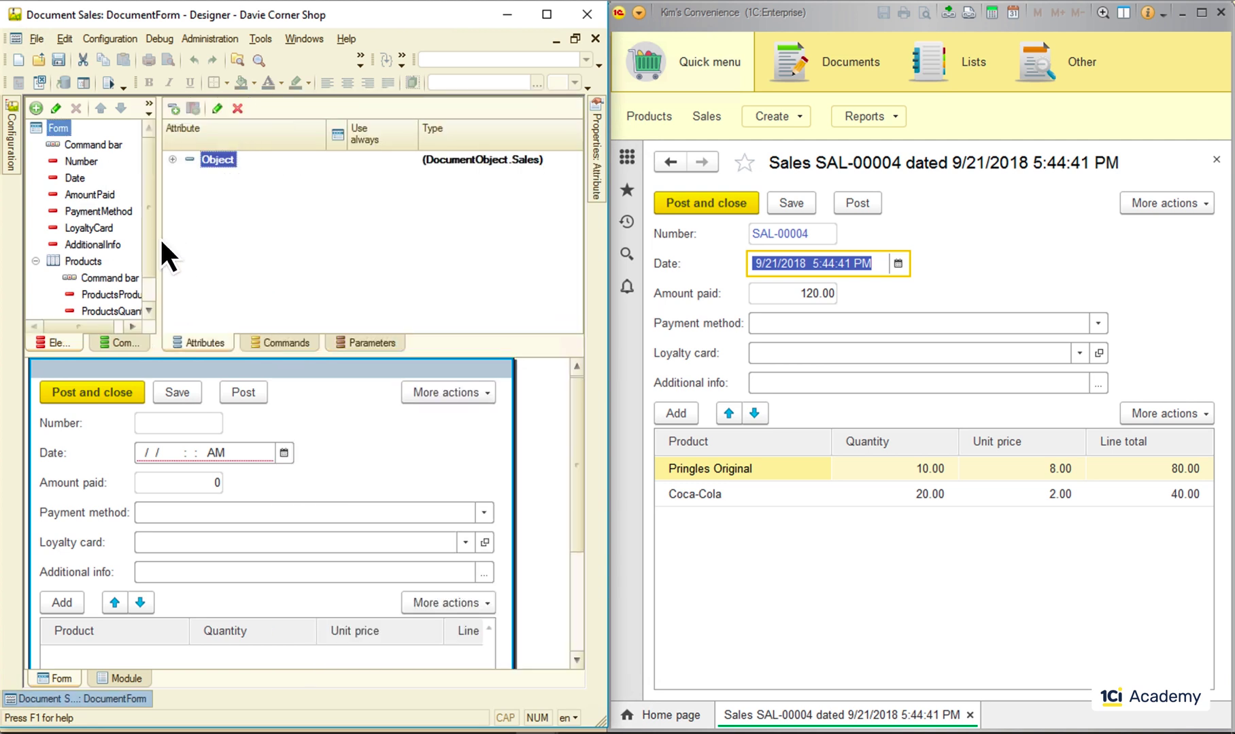
{"action": "left_click", "coordinate": [173, 159]}
{"action": "left_click_drag", "start_coordinate": [576, 184], "coordinate": [576, 219]}
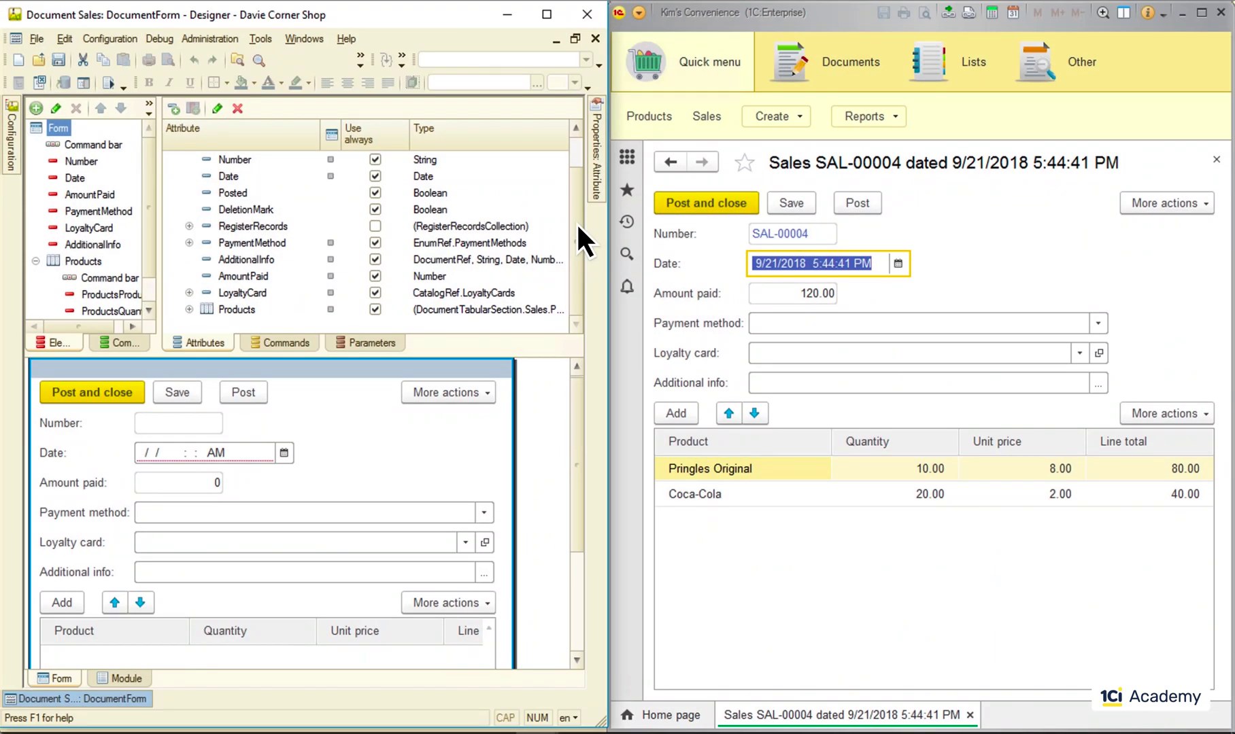
Close the open sale, display the Sales list in the application, and close DocumentForm in the Designer.
{"action": "left_click", "coordinate": [1216, 160]}
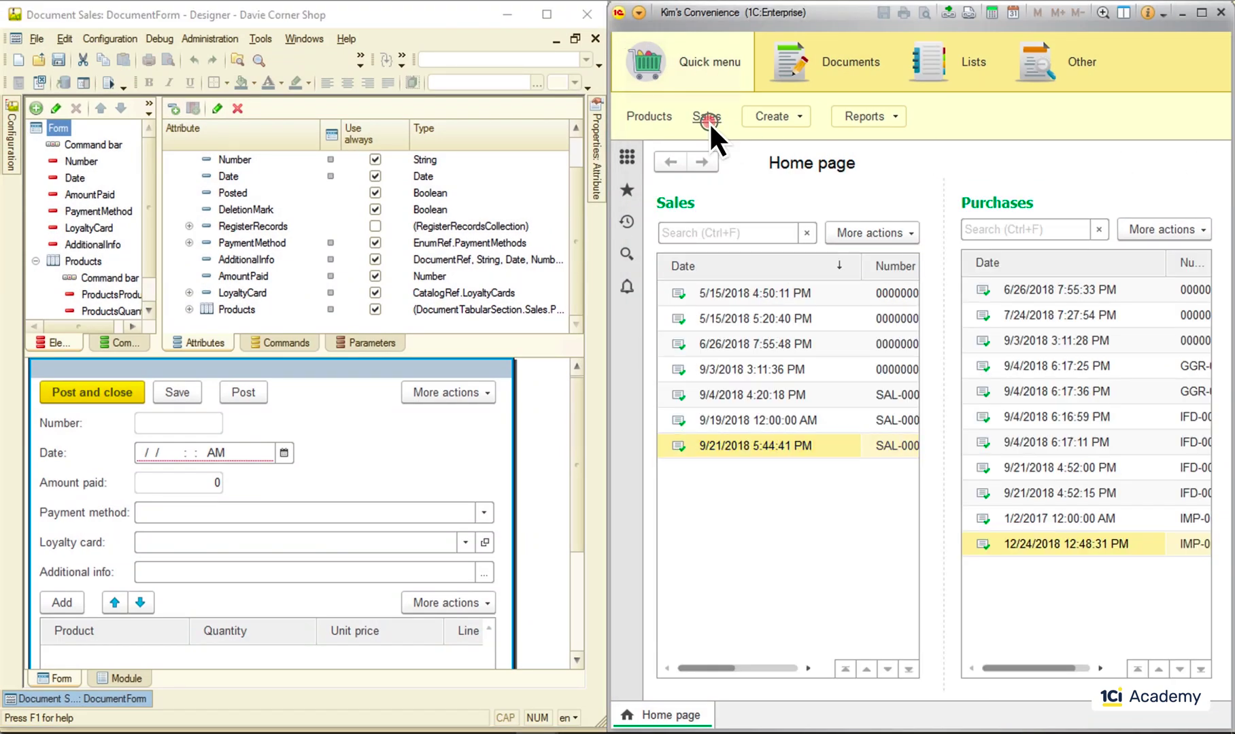
{"action": "left_click", "coordinate": [708, 119]}
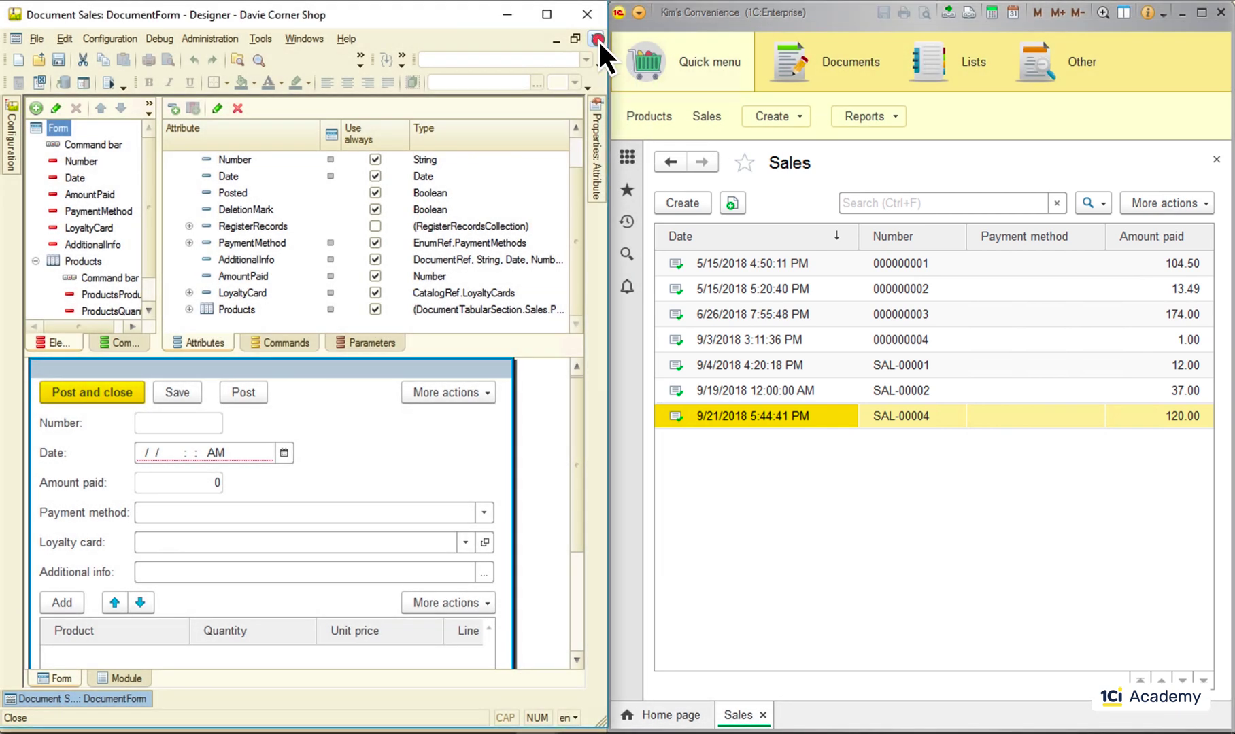
{"action": "left_click", "coordinate": [595, 39]}
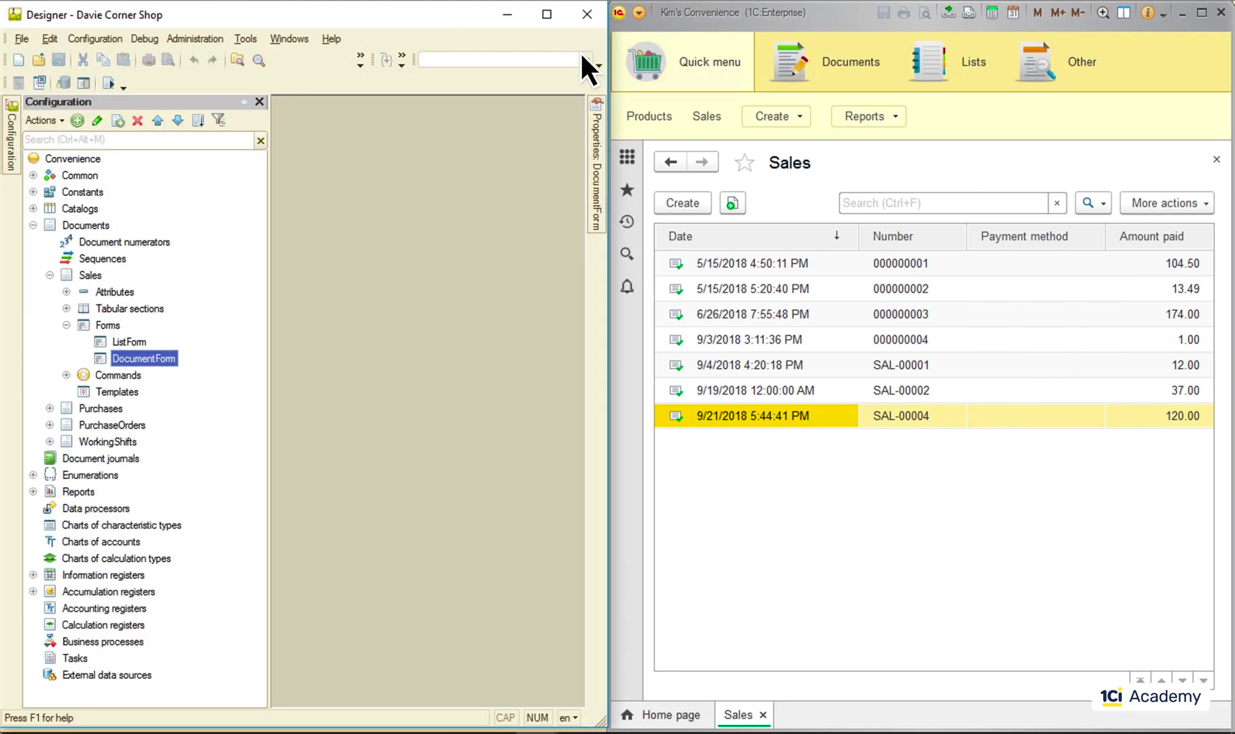
Open the Sales document's ListForm and bring up the conditional appearance settings of its List dynamic list.
{"action": "double_click", "coordinate": [128, 342]}
{"action": "double_click", "coordinate": [301, 161]}
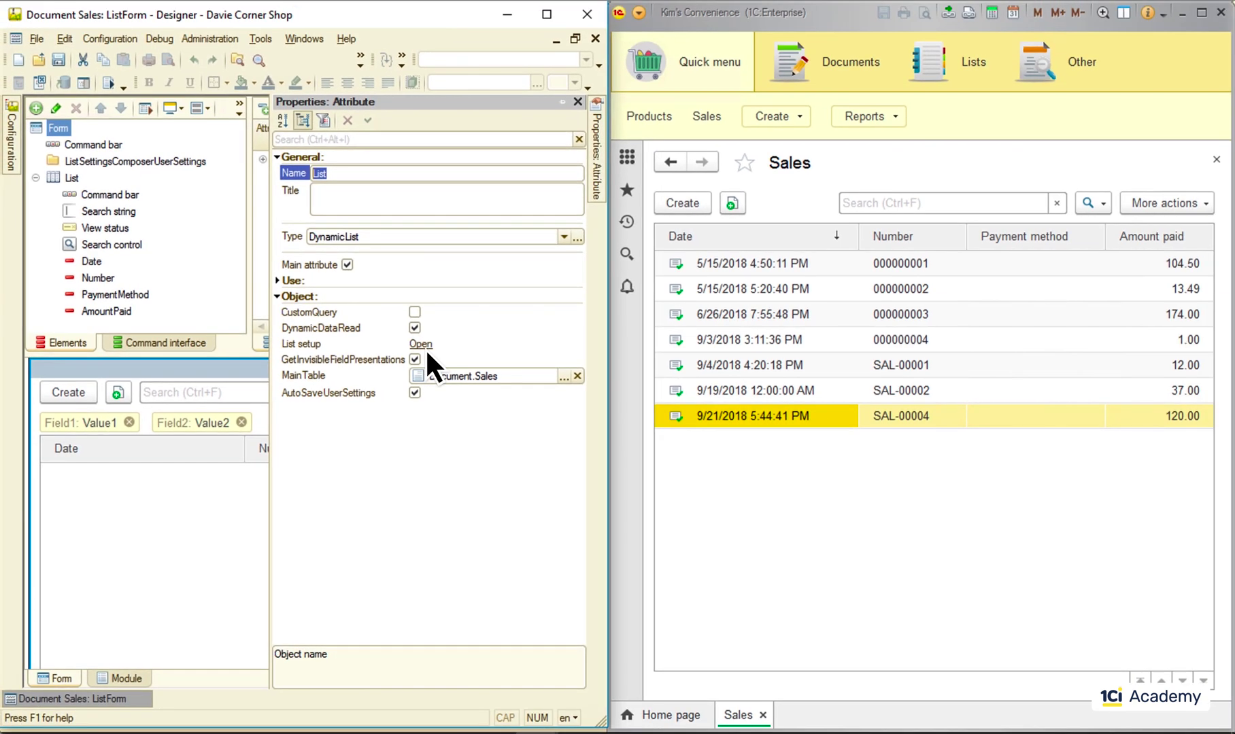
{"action": "left_click", "coordinate": [612, 367]}
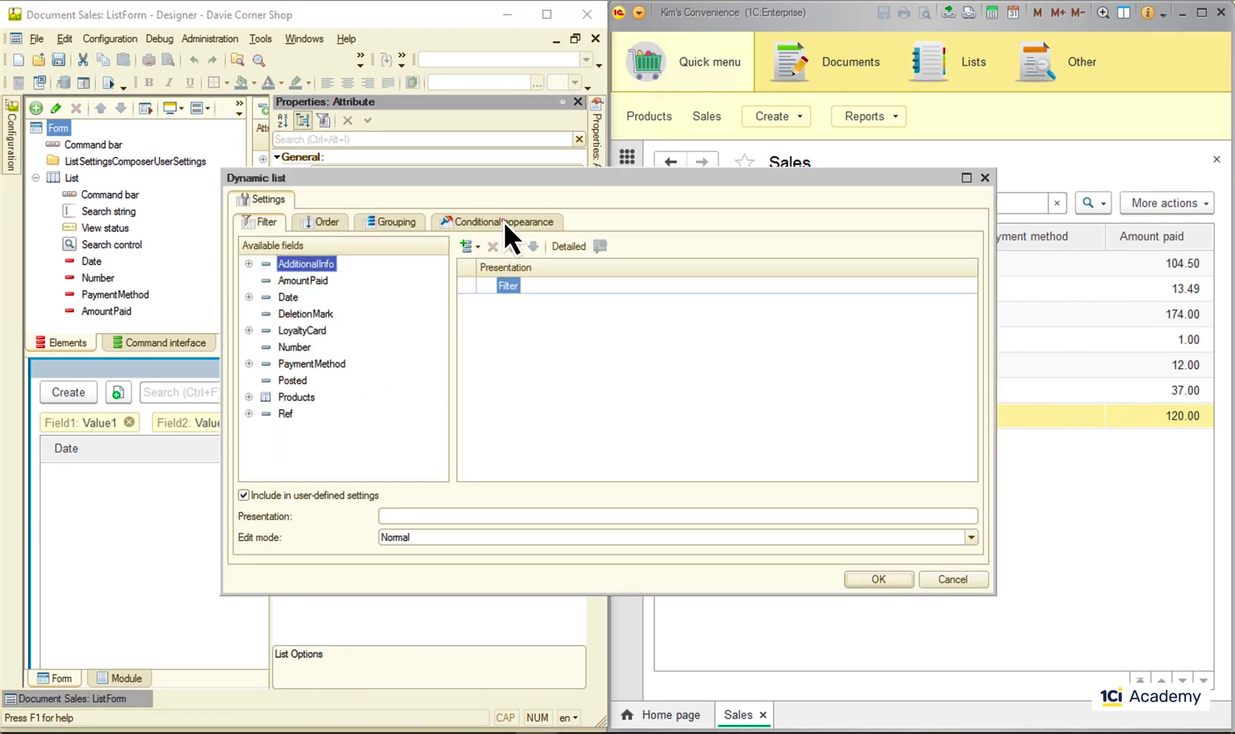
{"action": "left_click", "coordinate": [502, 220]}
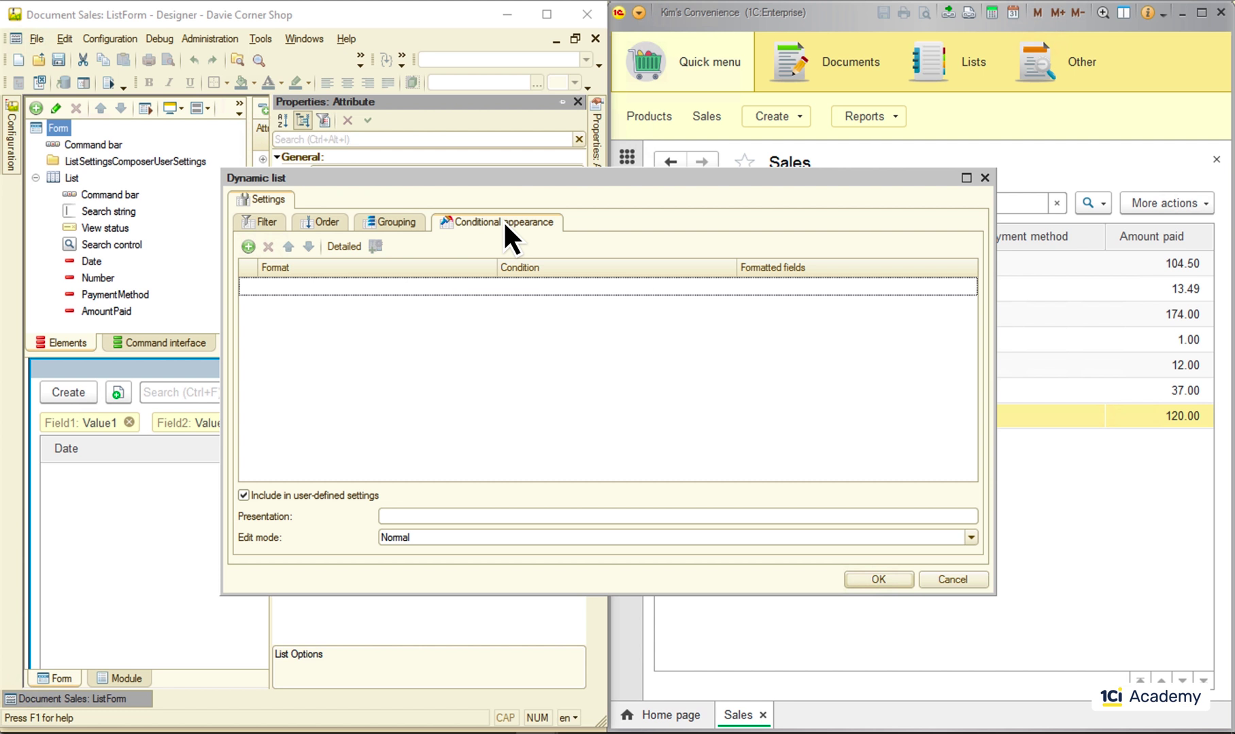
Add a conditional appearance rule to the dynamic list and set its background color to the web color AntiqueWhite.
{"action": "left_click", "coordinate": [249, 247]}
{"action": "left_click", "coordinate": [479, 286]}
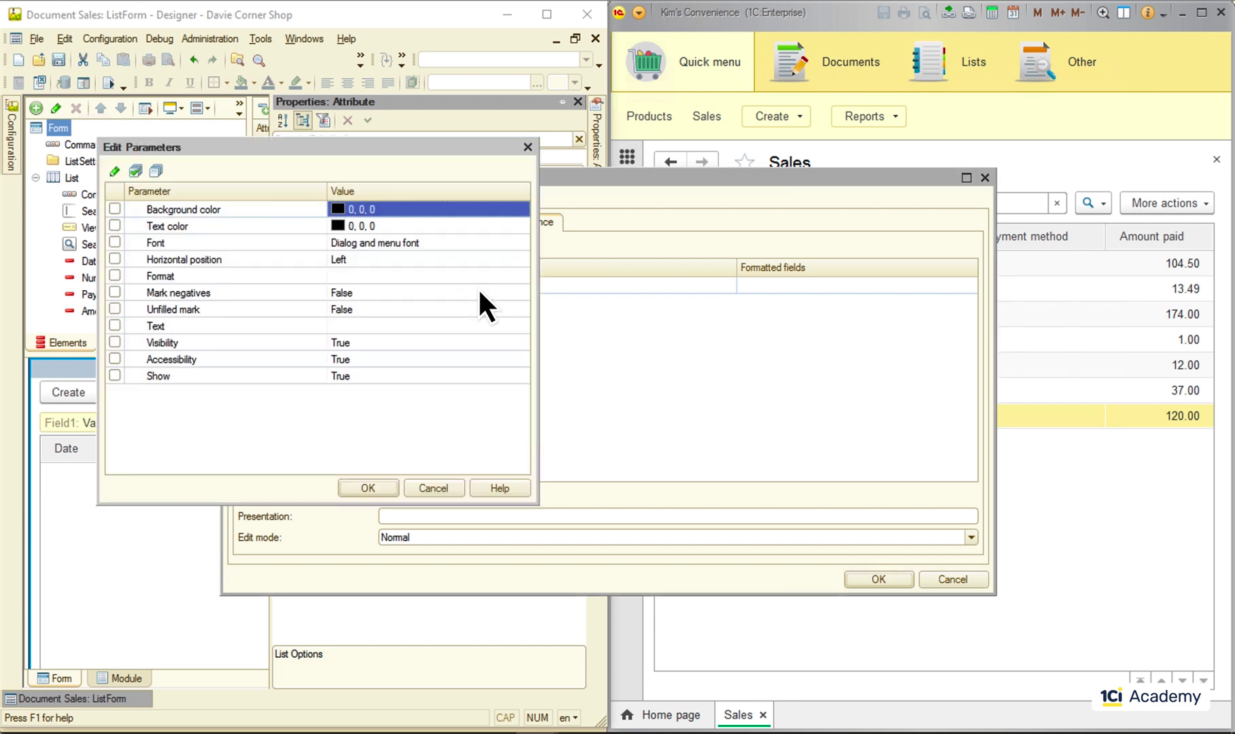
{"action": "left_click", "coordinate": [415, 208]}
{"action": "left_click", "coordinate": [521, 209]}
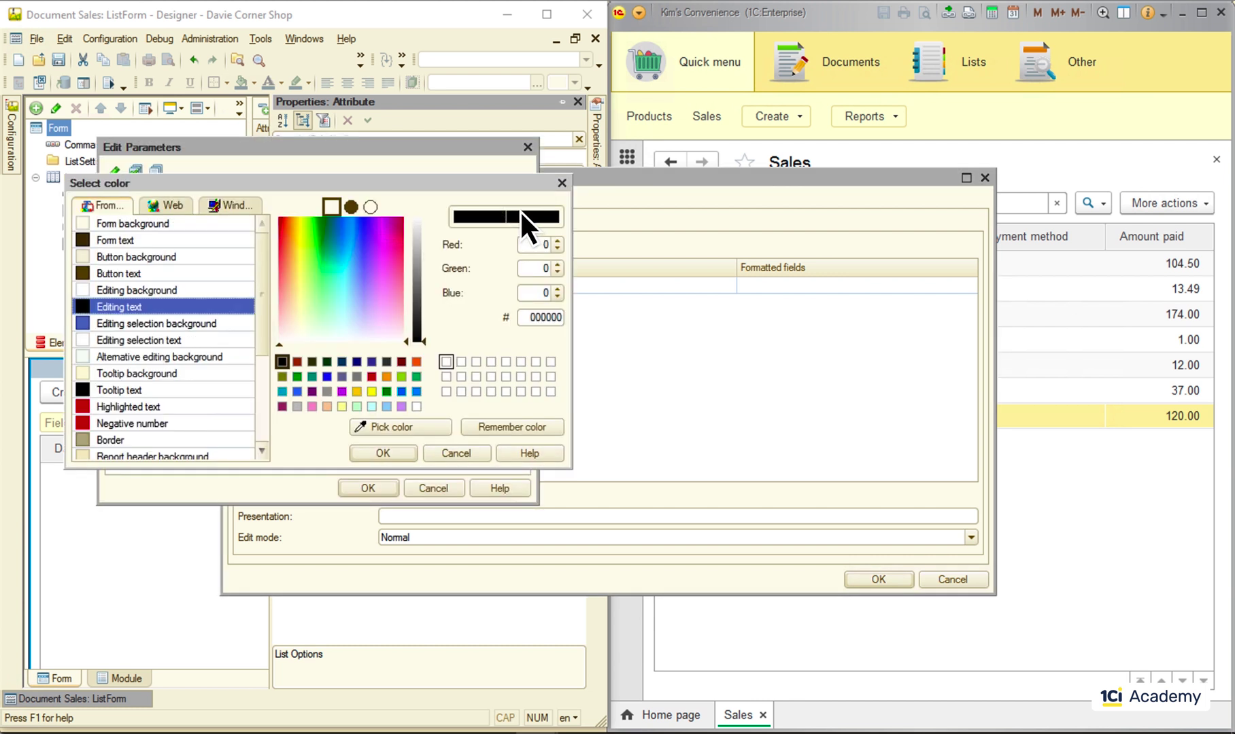
{"action": "left_click", "coordinate": [172, 208]}
{"action": "left_click", "coordinate": [262, 349]}
{"action": "double_click", "coordinate": [147, 243]}
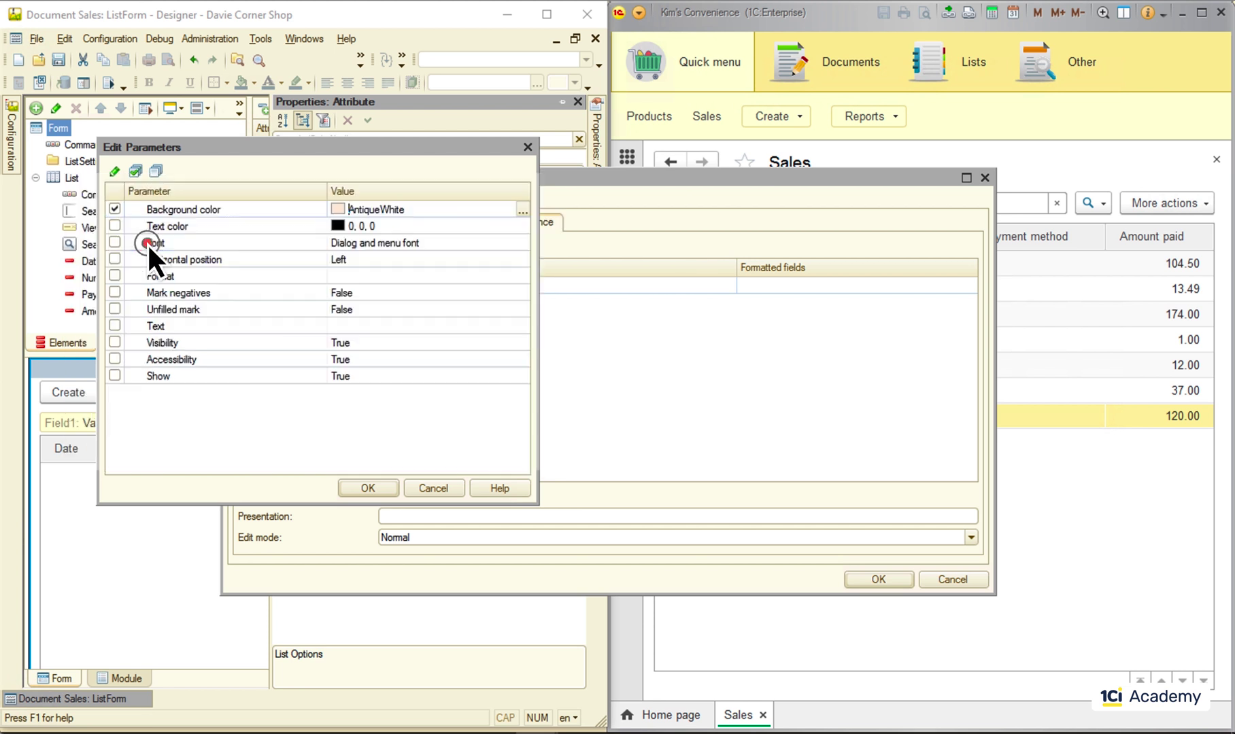
Accept the appearance parameters and add a filter item on the AmountPaid field as the rule's condition.
{"action": "left_click", "coordinate": [371, 489]}
{"action": "left_click", "coordinate": [633, 289]}
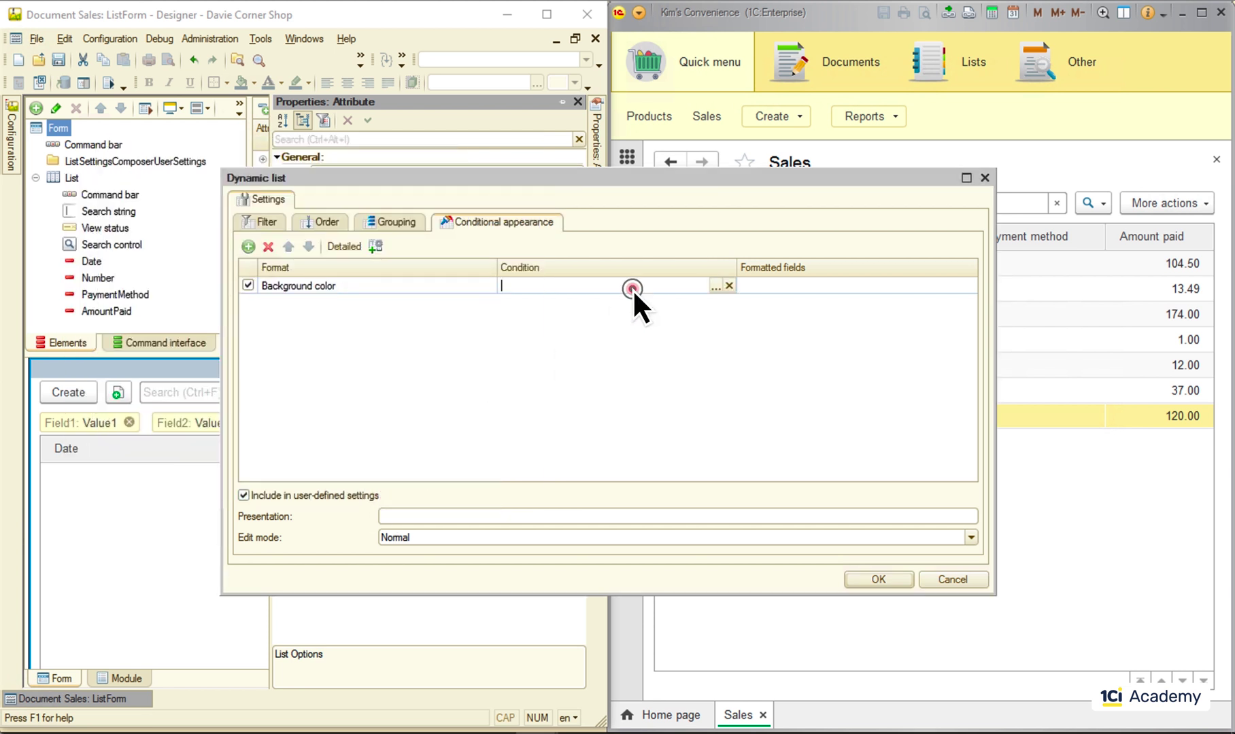
{"action": "left_click", "coordinate": [716, 285]}
{"action": "left_click", "coordinate": [421, 181]}
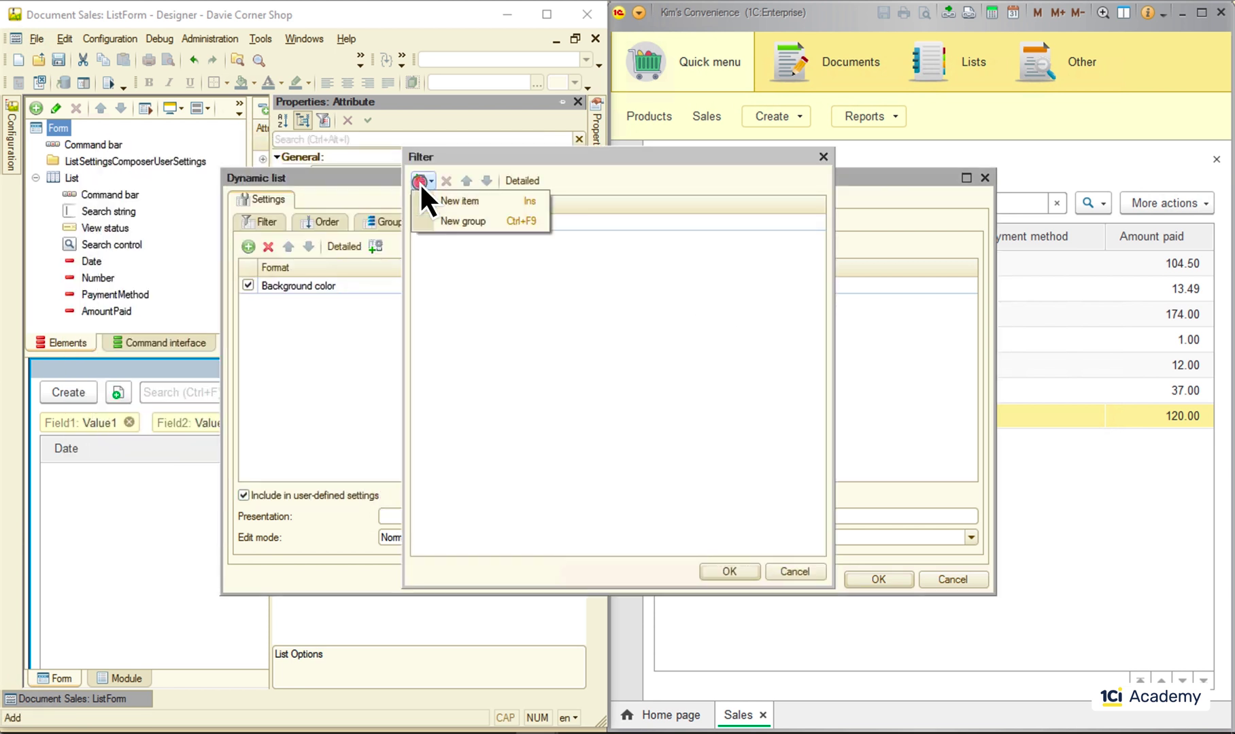
{"action": "left_click", "coordinate": [453, 201]}
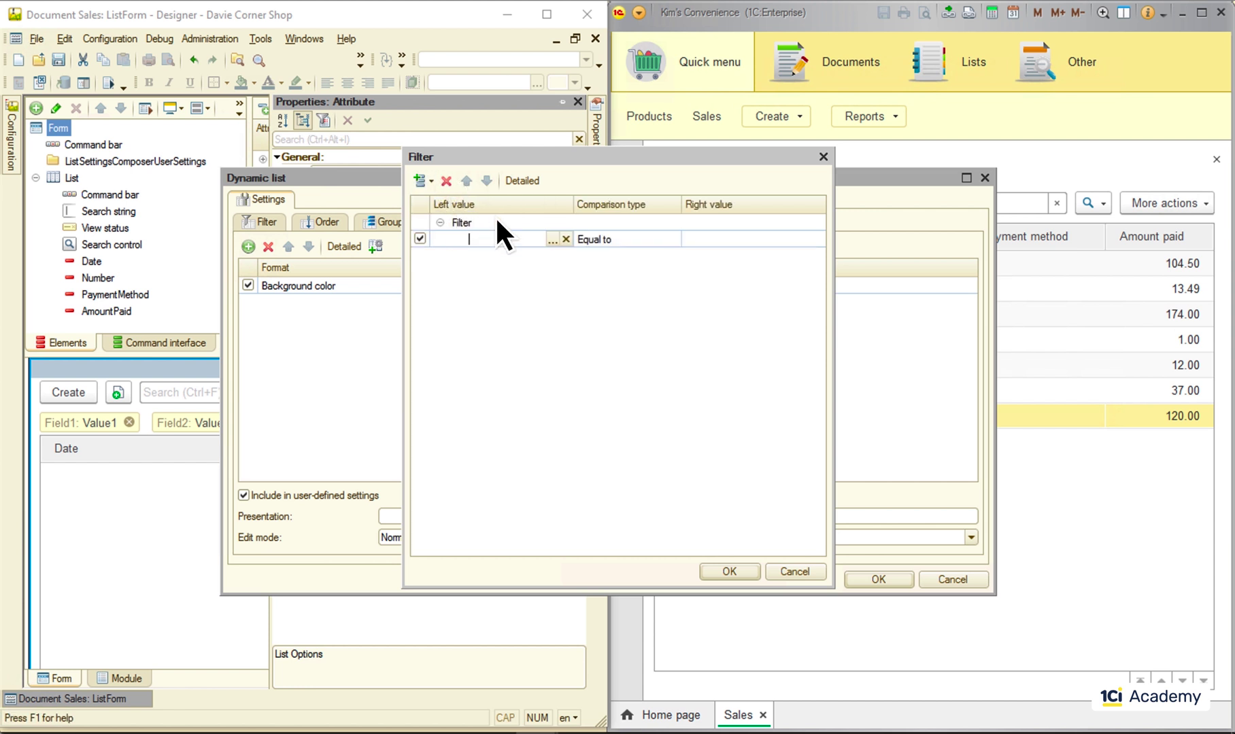
{"action": "left_click", "coordinate": [552, 240]}
{"action": "double_click", "coordinate": [575, 300]}
Set the AmountPaid condition to Greater than 100 and save the dynamic list settings.
{"action": "left_click", "coordinate": [672, 239]}
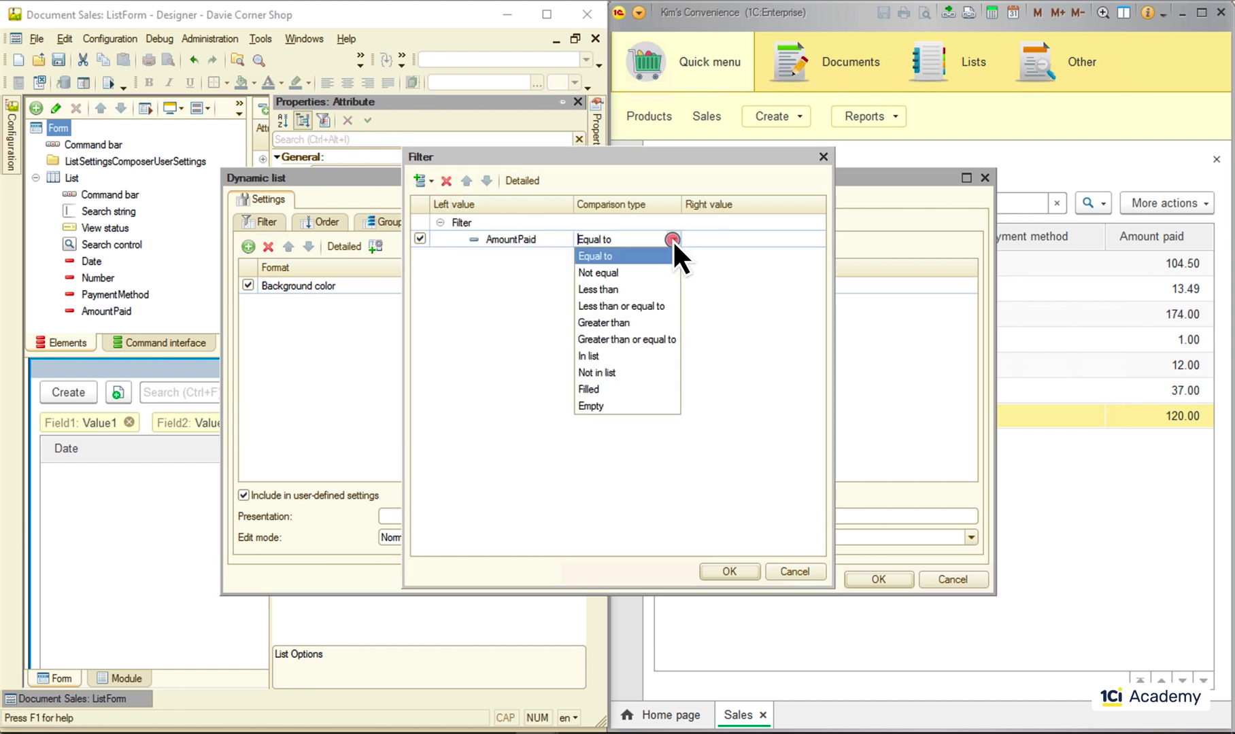
{"action": "left_click", "coordinate": [625, 323]}
{"action": "left_click", "coordinate": [740, 240]}
{"action": "type", "text": "100"}
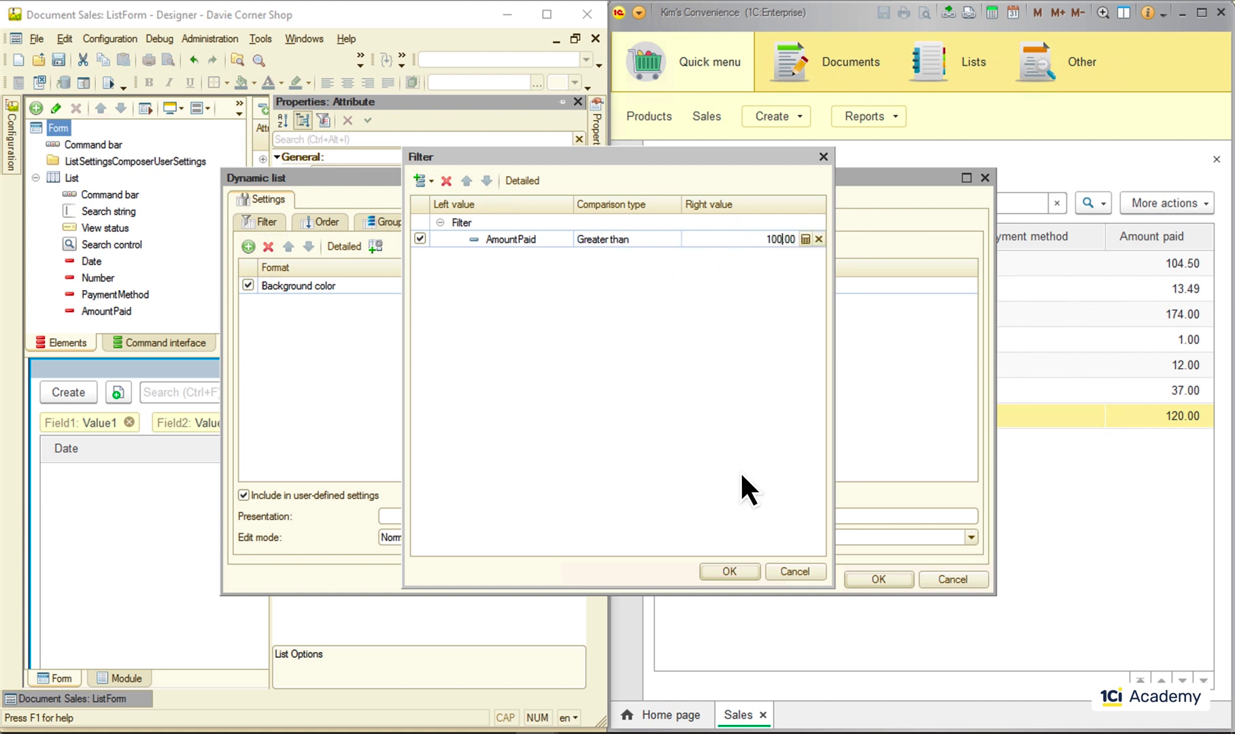
{"action": "left_click", "coordinate": [739, 575]}
{"action": "left_click", "coordinate": [883, 579]}
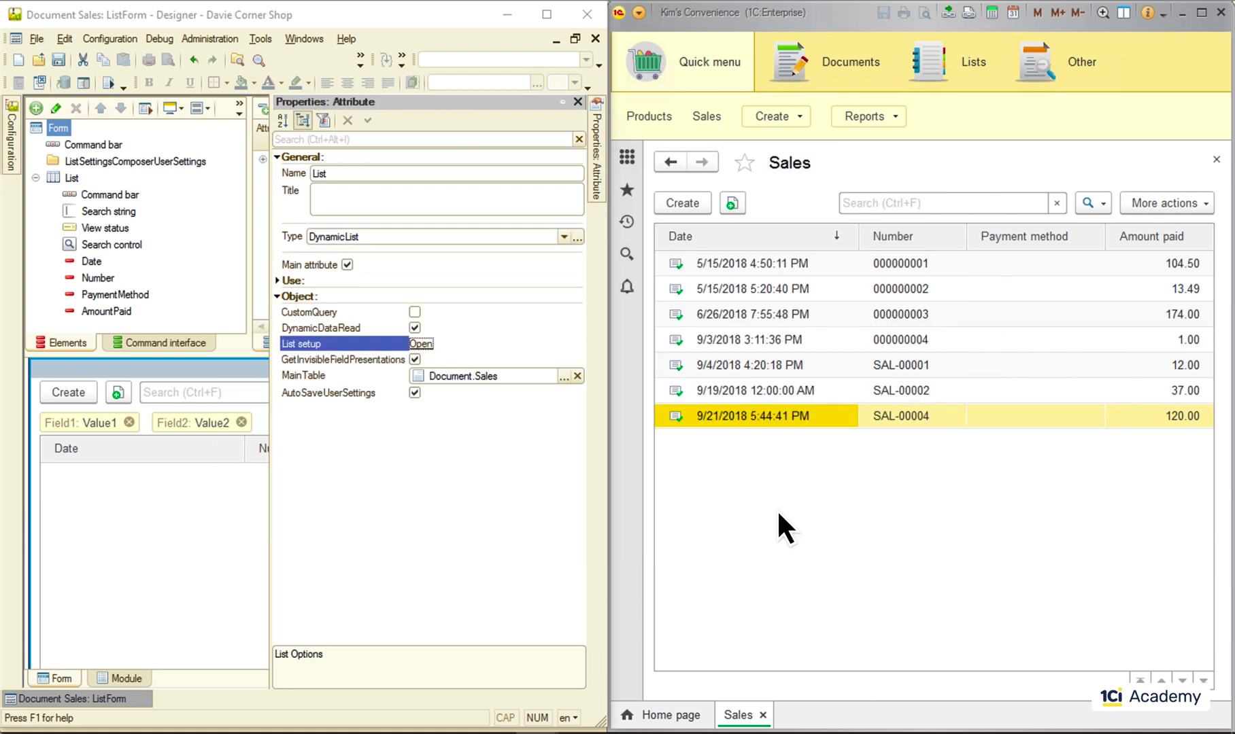
Switch to the 1C:Enterprise application, maximize it, and open the Sales list's conditional appearance rule for editing in the list options.
{"action": "left_click", "coordinate": [127, 83]}
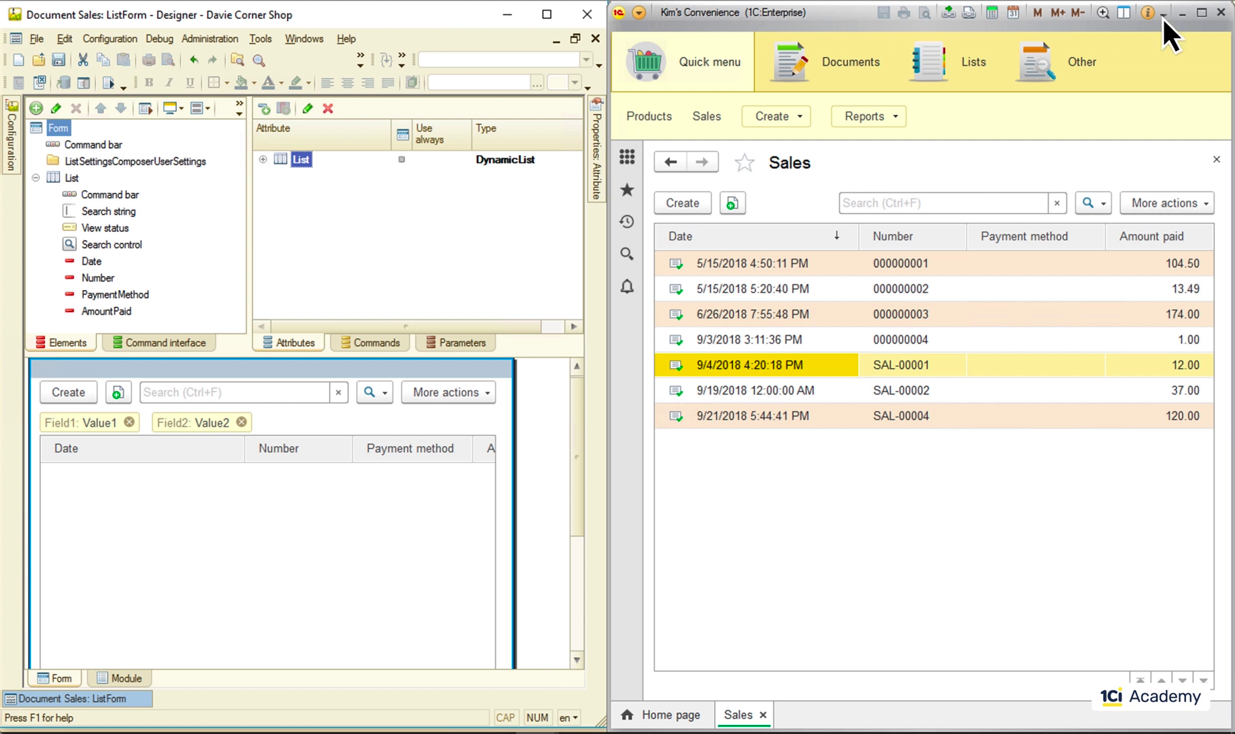
{"action": "left_click", "coordinate": [1201, 13]}
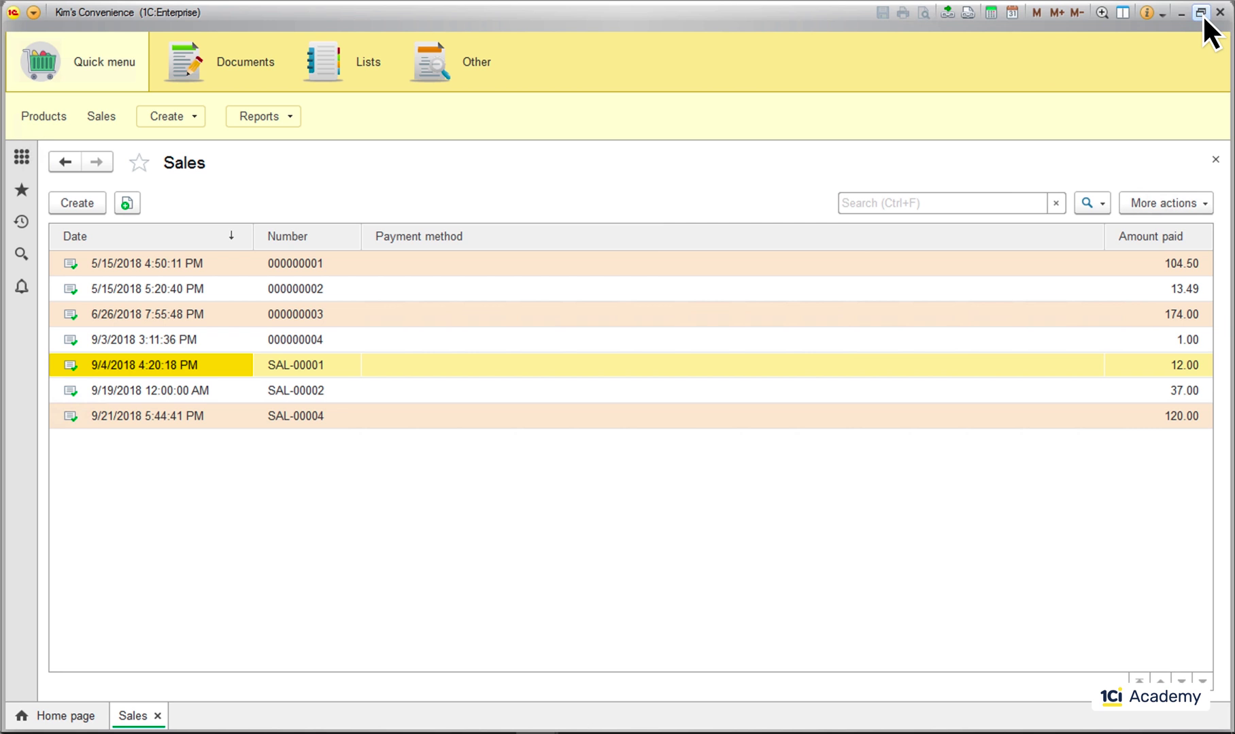
{"action": "left_click", "coordinate": [1172, 208]}
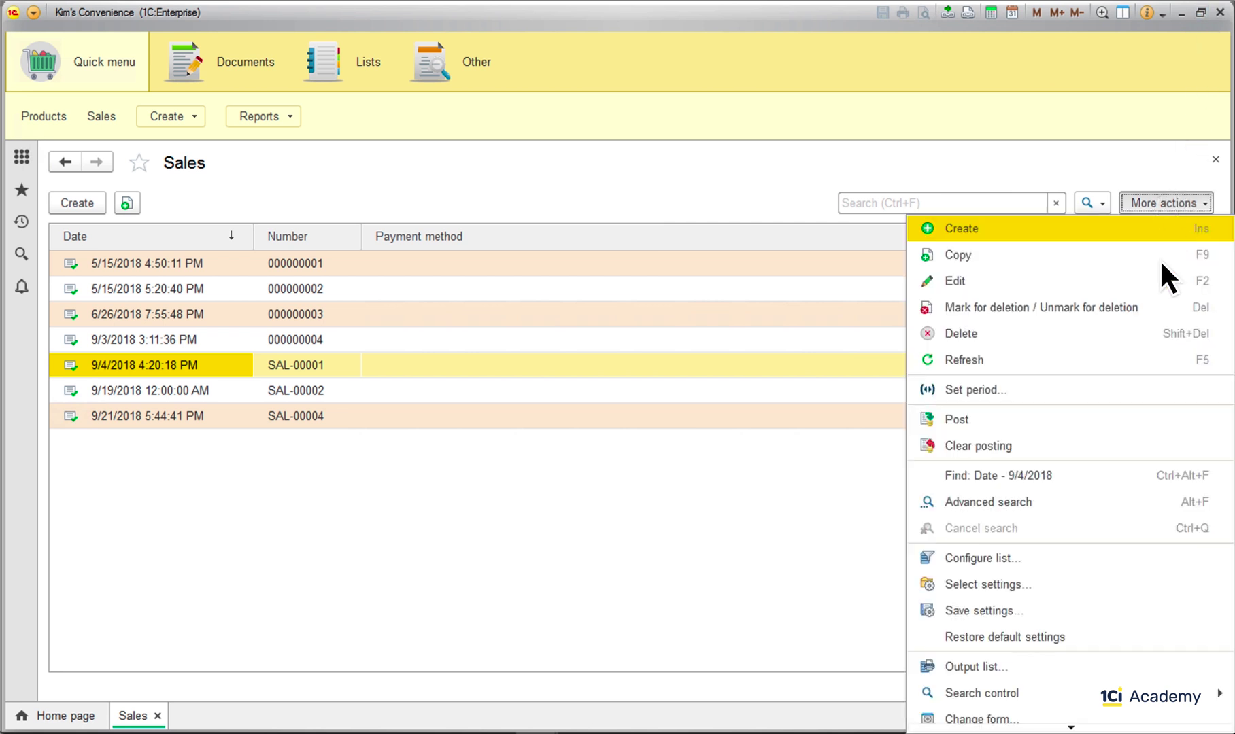
{"action": "left_click", "coordinate": [1081, 559]}
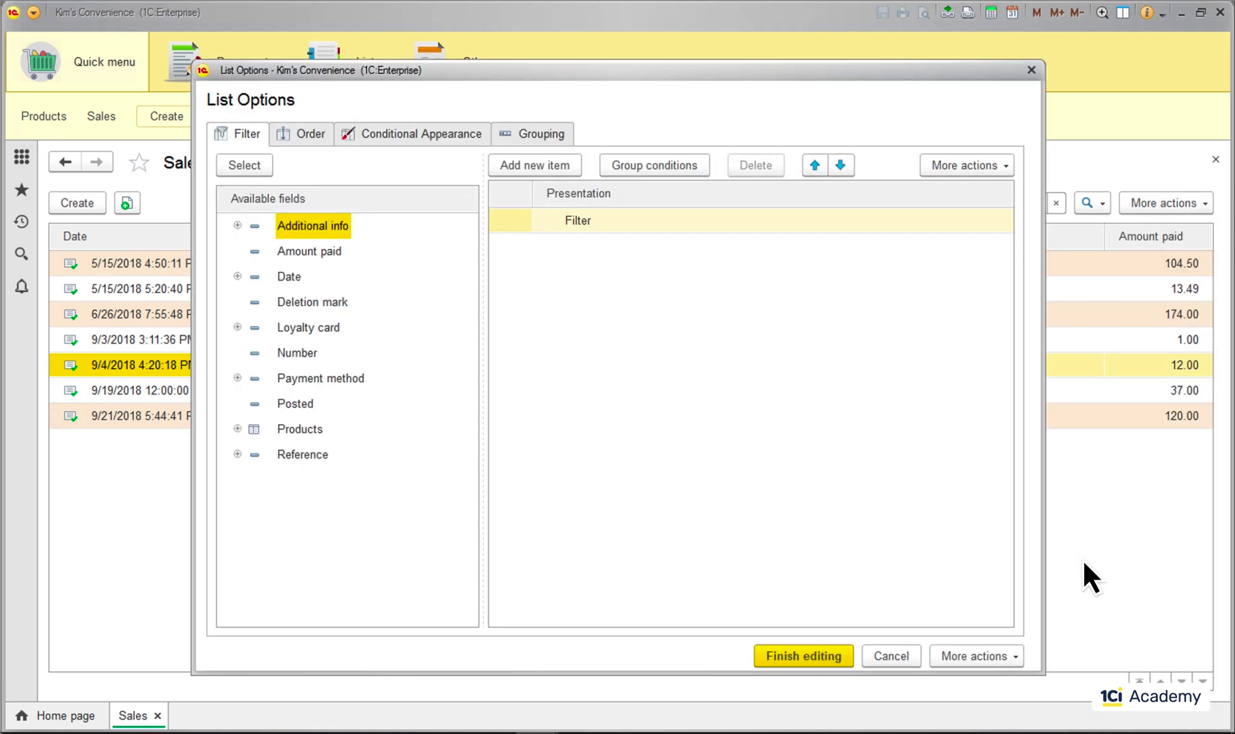
{"action": "left_click", "coordinate": [411, 133]}
{"action": "left_click", "coordinate": [398, 220]}
{"action": "double_click", "coordinate": [398, 220]}
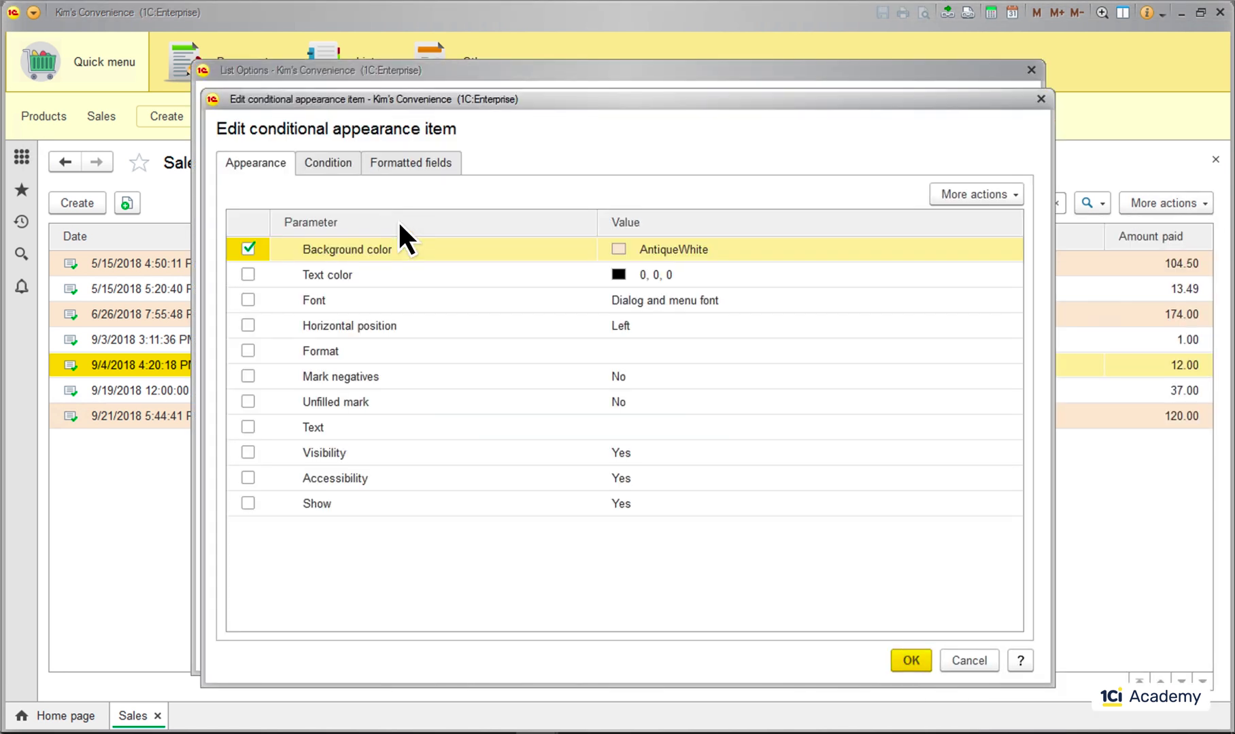
Set the rule's background color to HoneyDew and apply the changed options to the Sales list.
{"action": "double_click", "coordinate": [674, 251]}
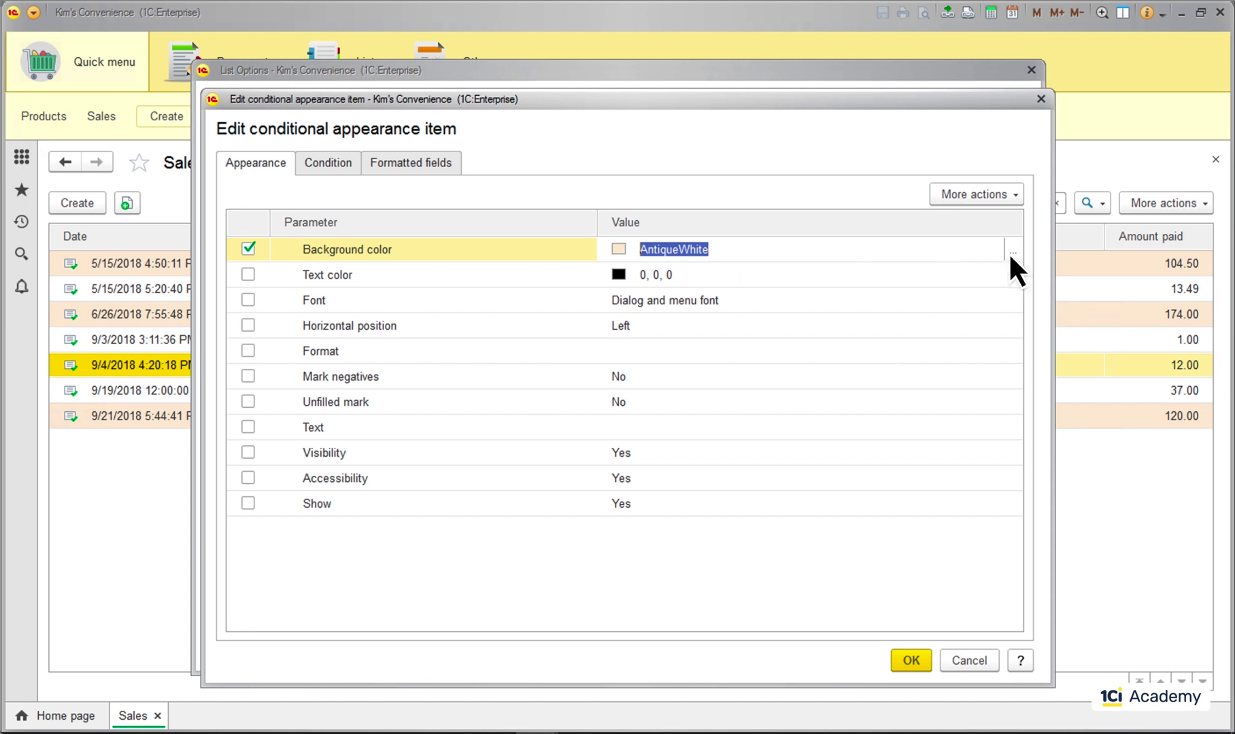
{"action": "left_click", "coordinate": [1012, 252]}
{"action": "left_click", "coordinate": [780, 279]}
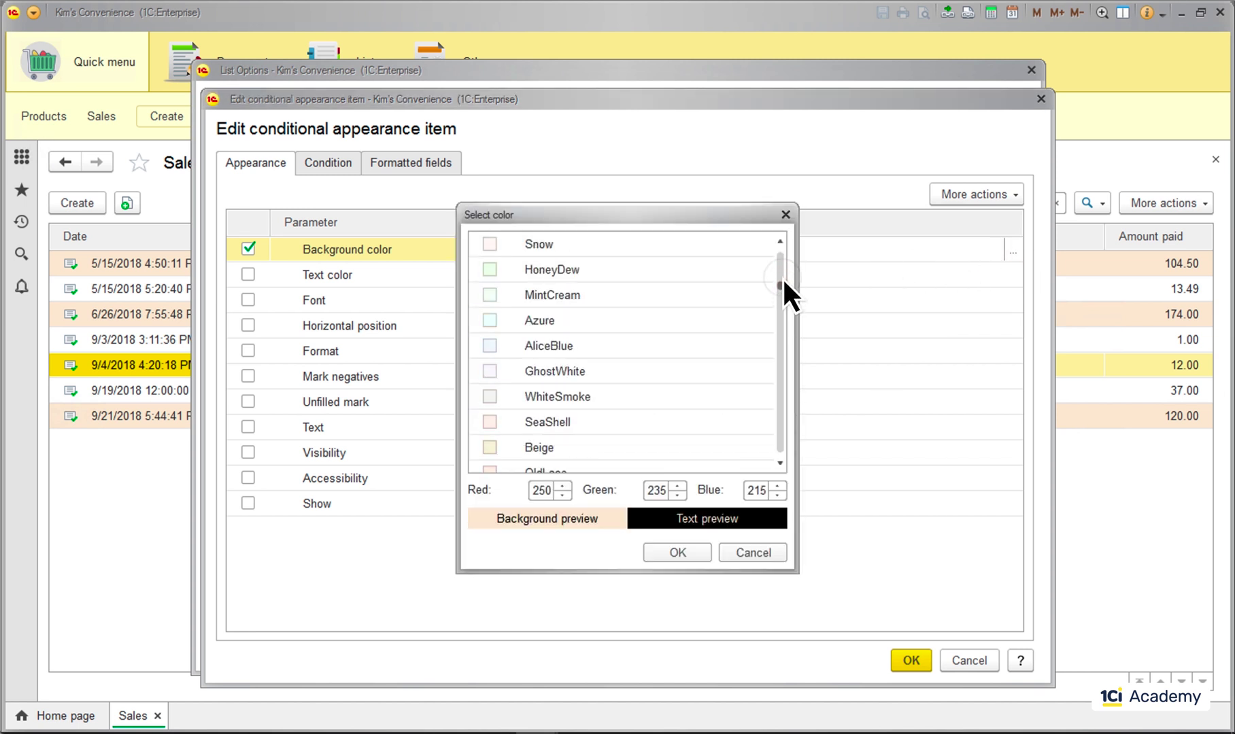
{"action": "left_click", "coordinate": [733, 268]}
{"action": "left_click", "coordinate": [676, 553]}
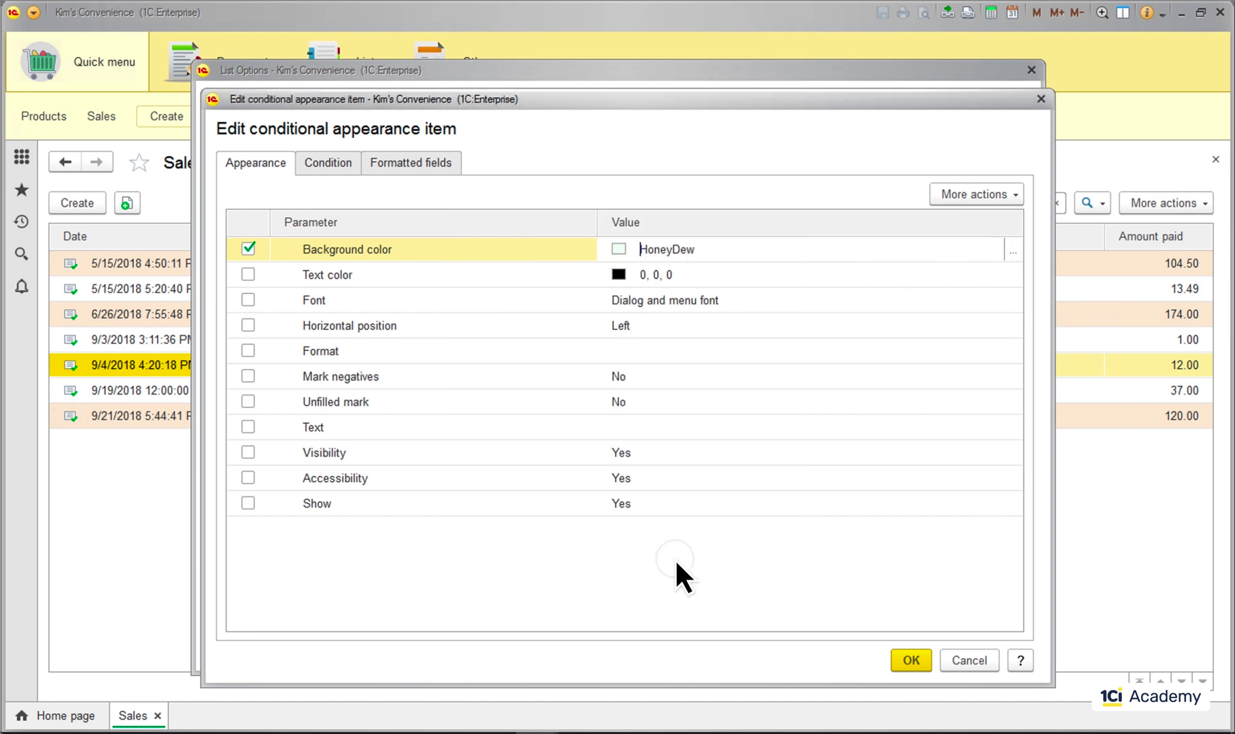
{"action": "left_click", "coordinate": [911, 660]}
{"action": "left_click", "coordinate": [827, 656]}
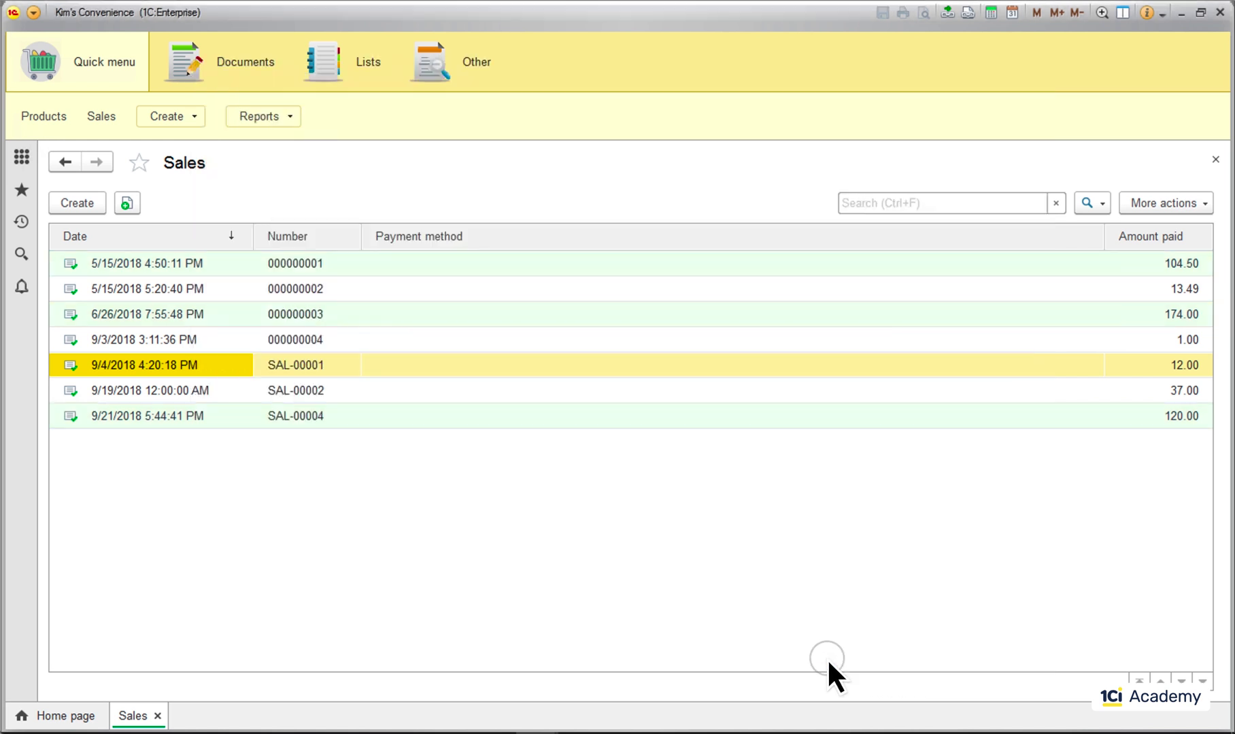
Disable the background color rule in the Sales list's conditional appearance options and apply the change.
{"action": "left_click", "coordinate": [1158, 202]}
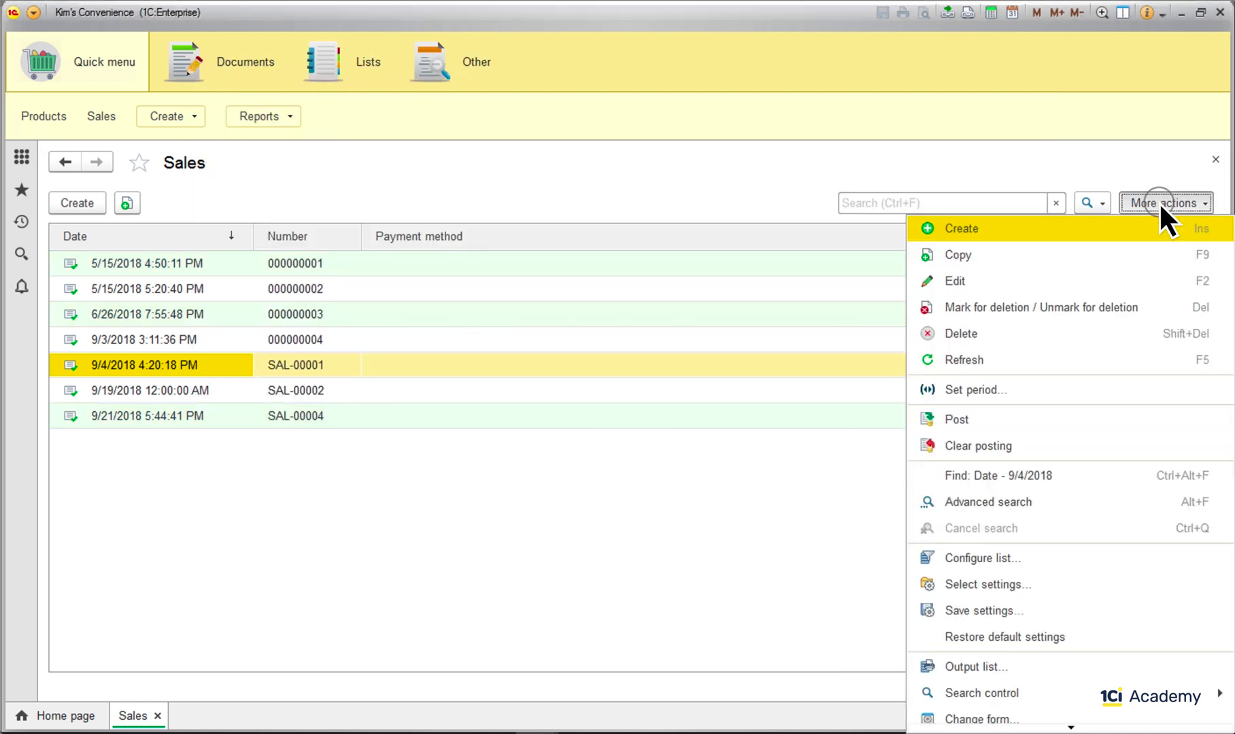
{"action": "left_click", "coordinate": [1013, 561]}
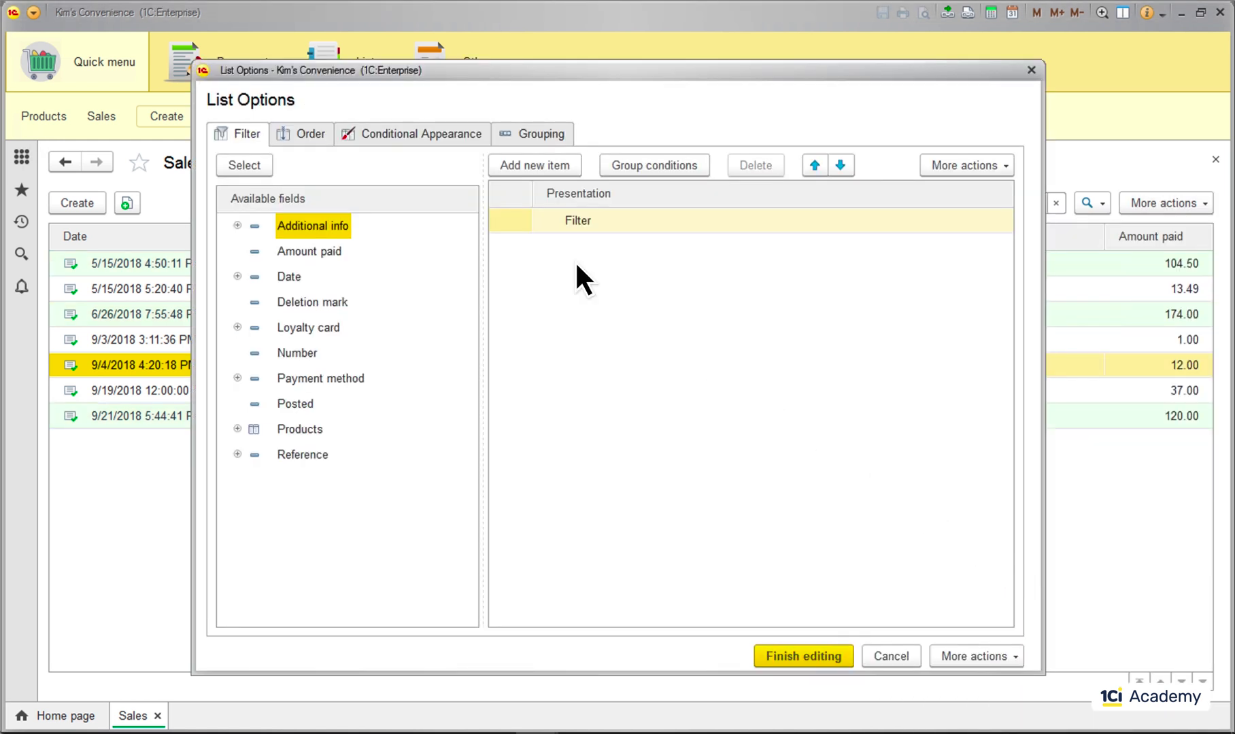
{"action": "left_click", "coordinate": [392, 135]}
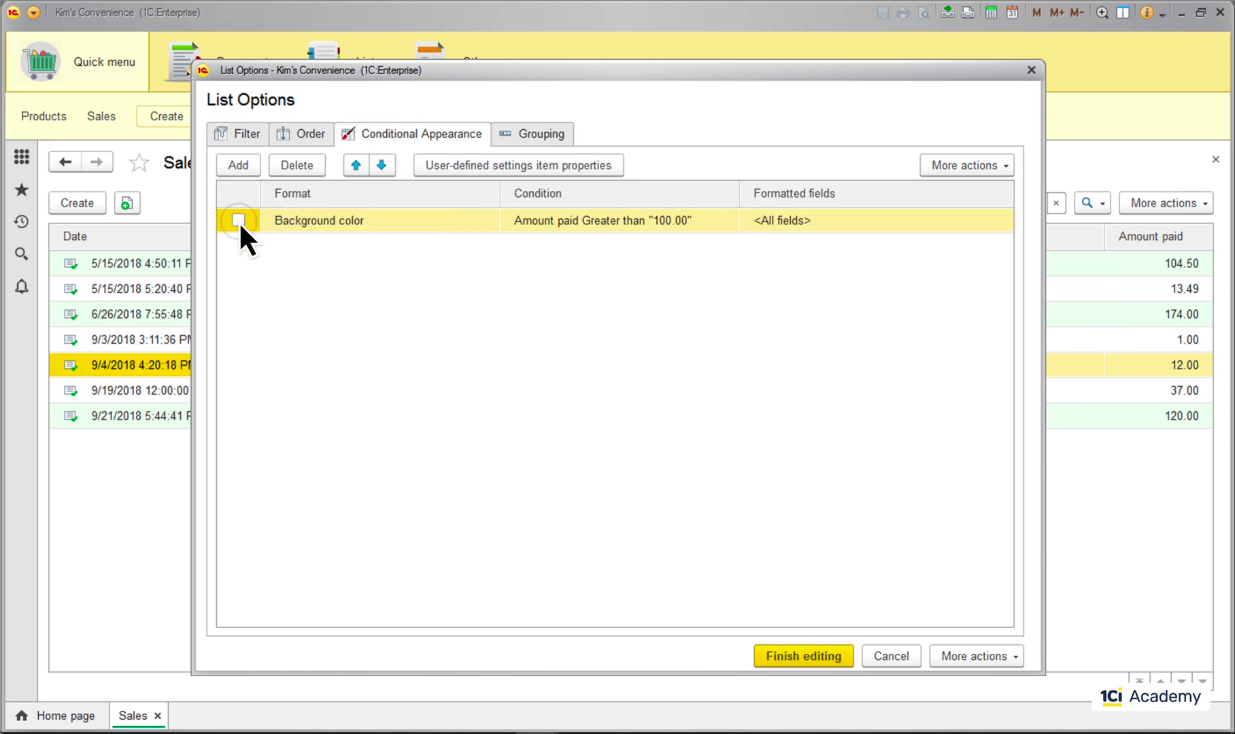
{"action": "left_click", "coordinate": [799, 658]}
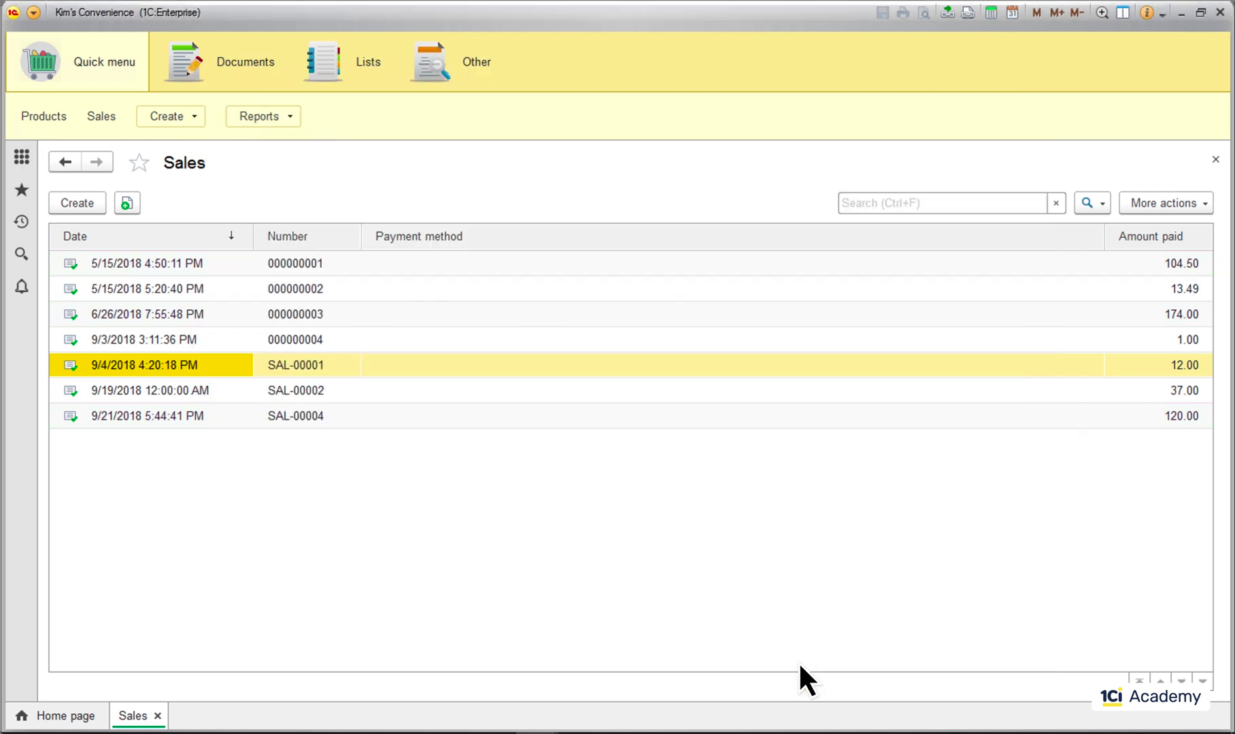